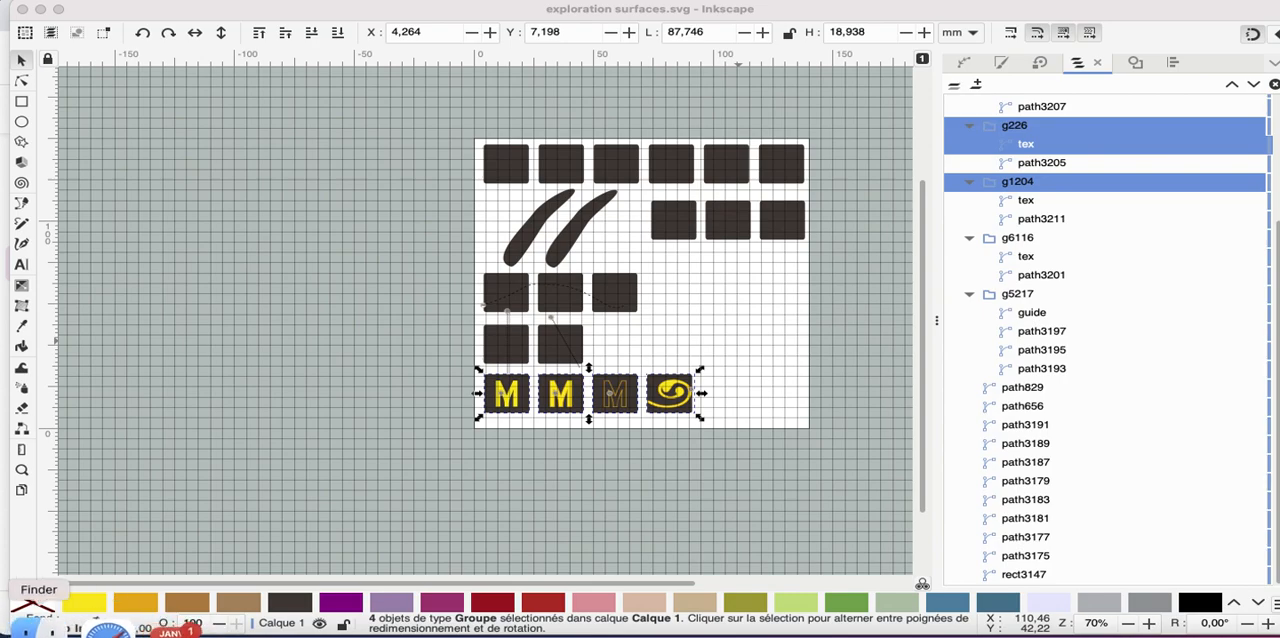
Switch to Finder and open point-301.gif from the 26/1/2023 folder, closing it after viewing
{"action": "left_click", "coordinate": [45, 628]}
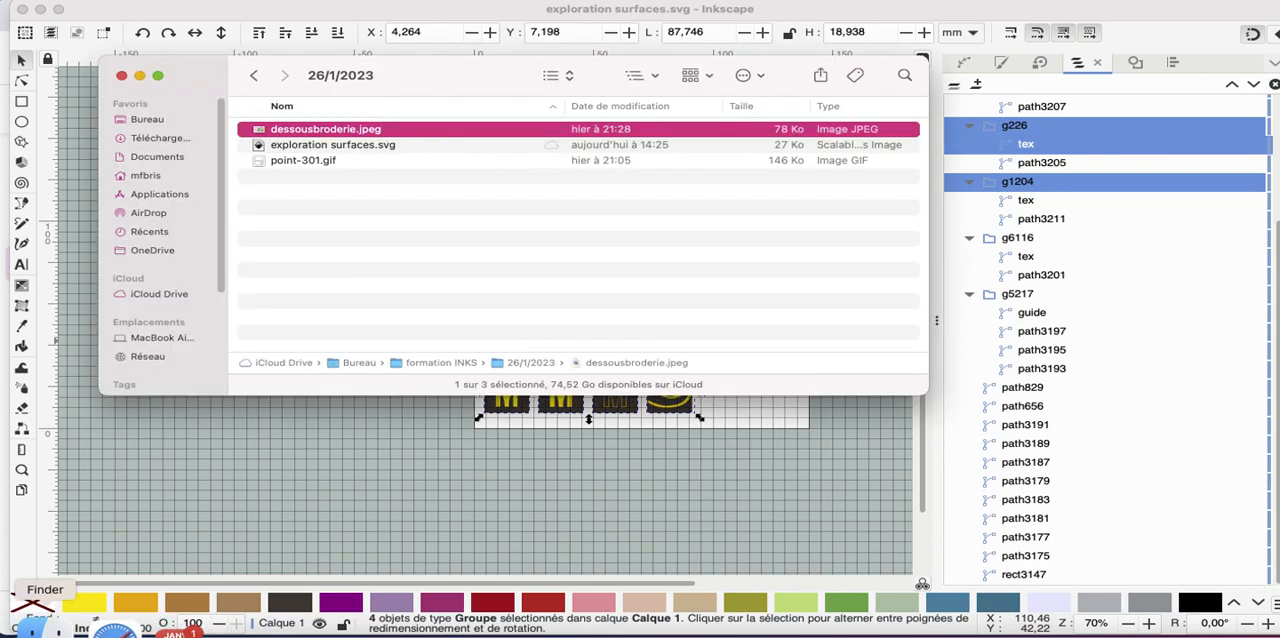
{"action": "left_click", "coordinate": [299, 163]}
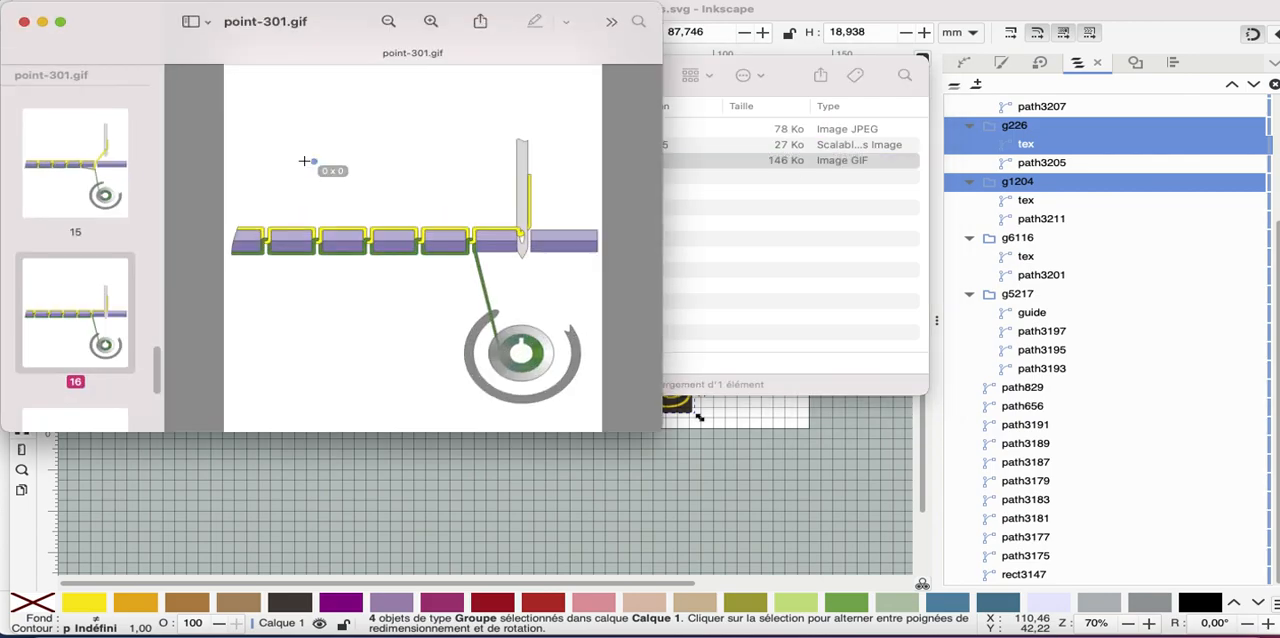
{"action": "left_click", "coordinate": [24, 21]}
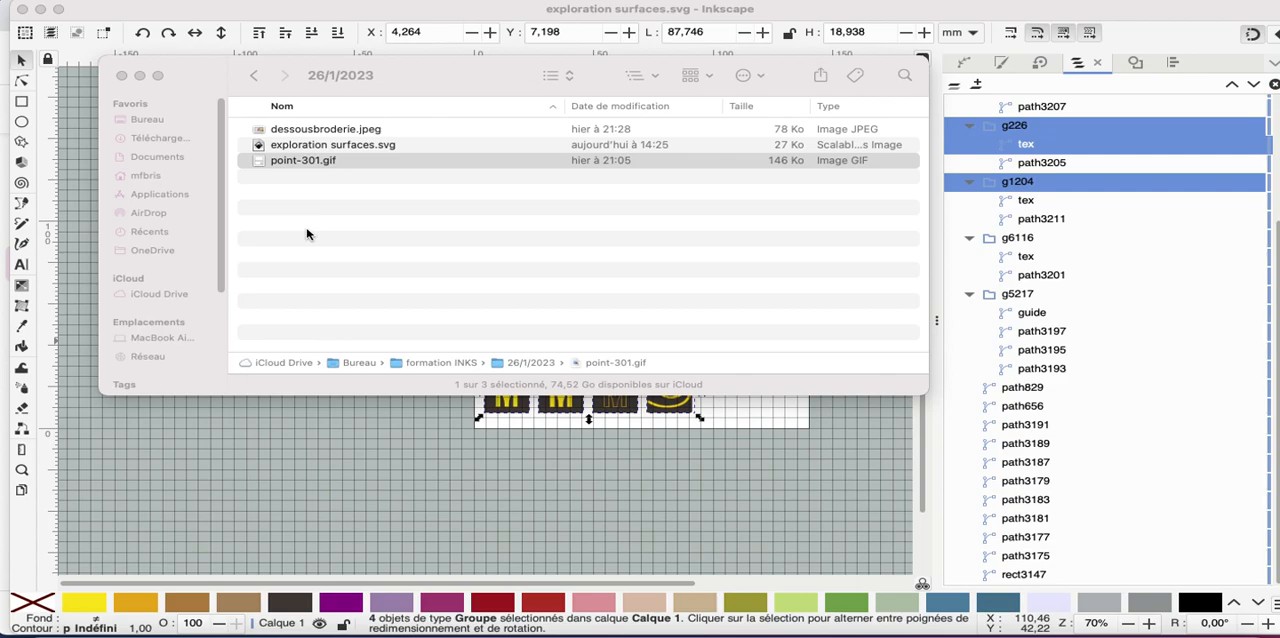
Play the stitch animation point-301.gif in a quick preview and close the preview
{"action": "left_click", "coordinate": [291, 172]}
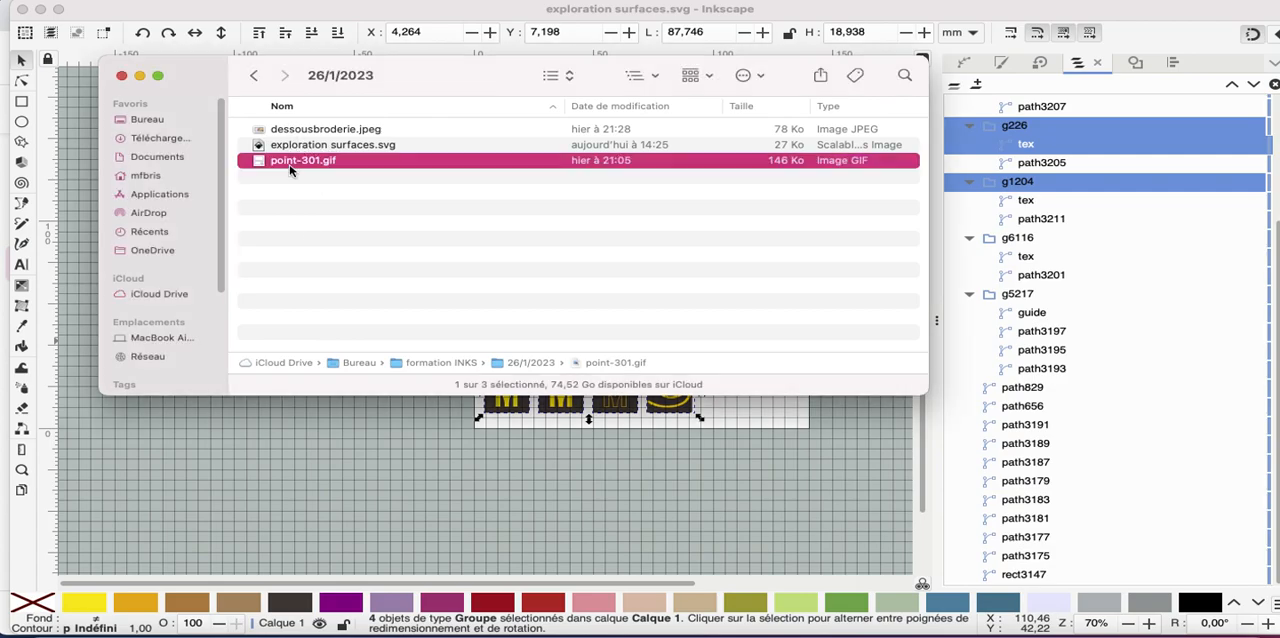
{"action": "left_click", "coordinate": [284, 201]}
{"action": "key", "text": "space"}
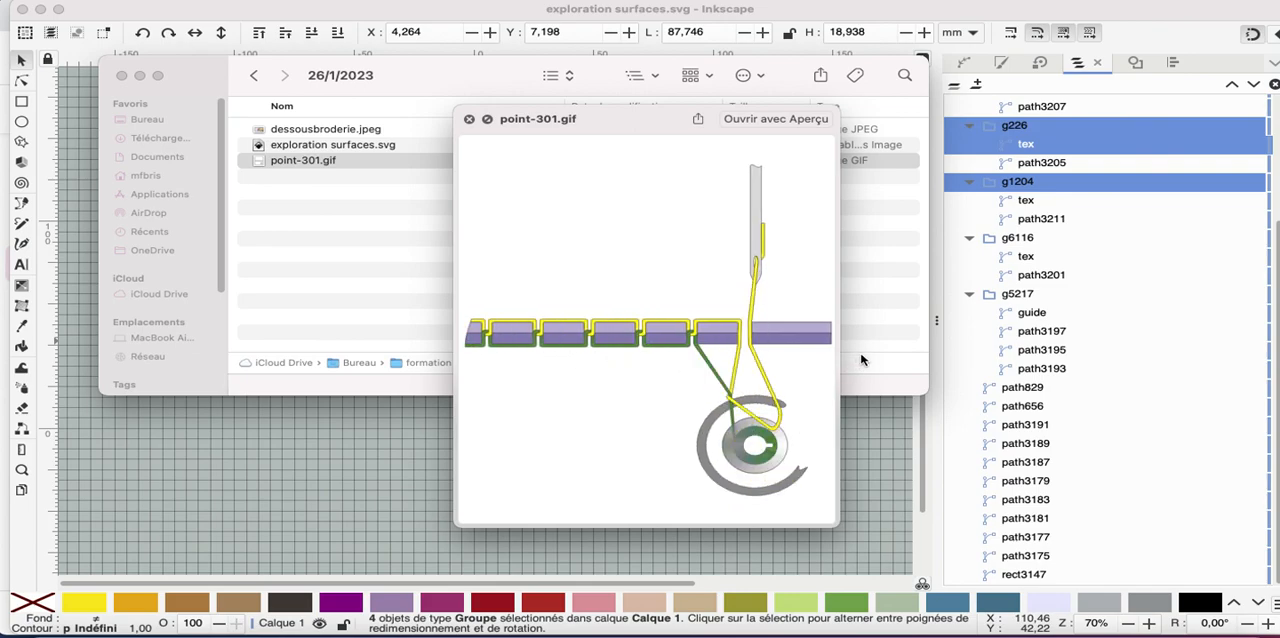
{"action": "left_click", "coordinate": [469, 118]}
Preview dessousbroderie.jpeg to examine the underside of the embroidery, and return to the Inkscape drawing
{"action": "left_click", "coordinate": [323, 130]}
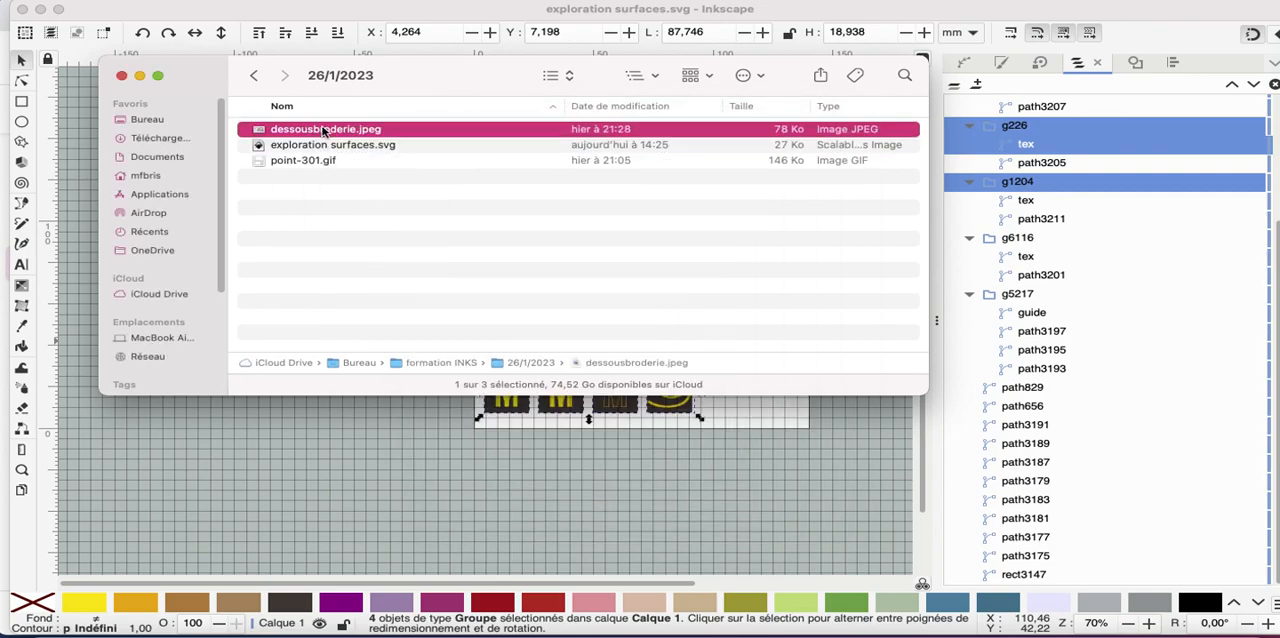
{"action": "key", "text": "space"}
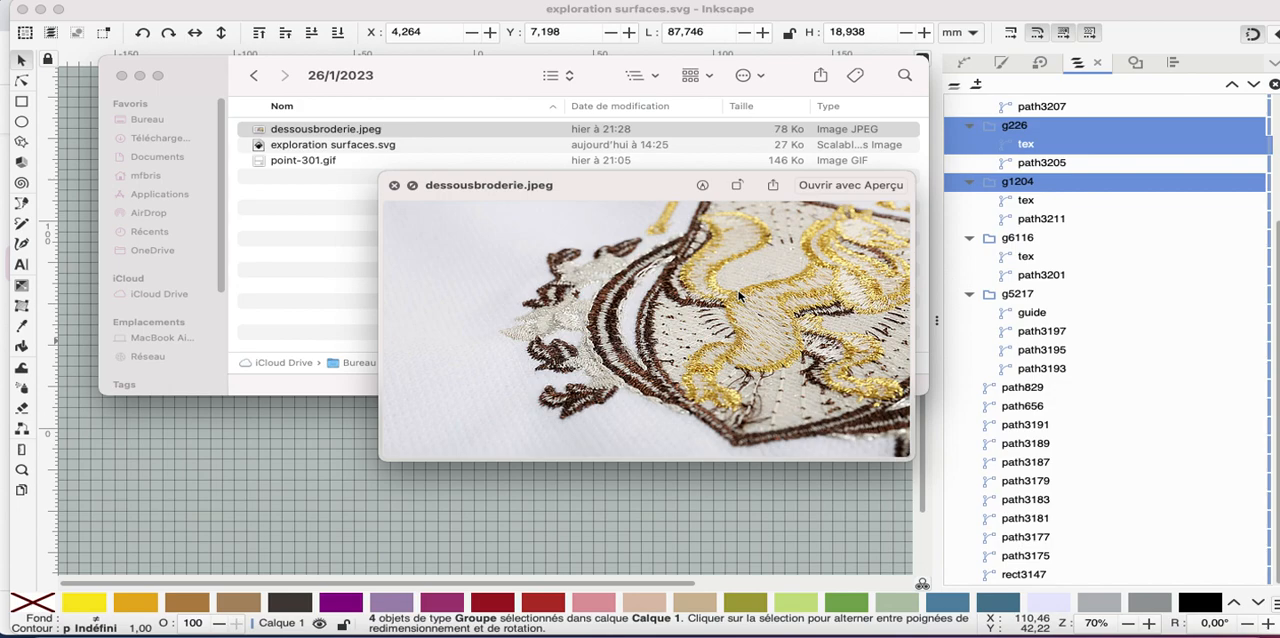
{"action": "left_click", "coordinate": [393, 187]}
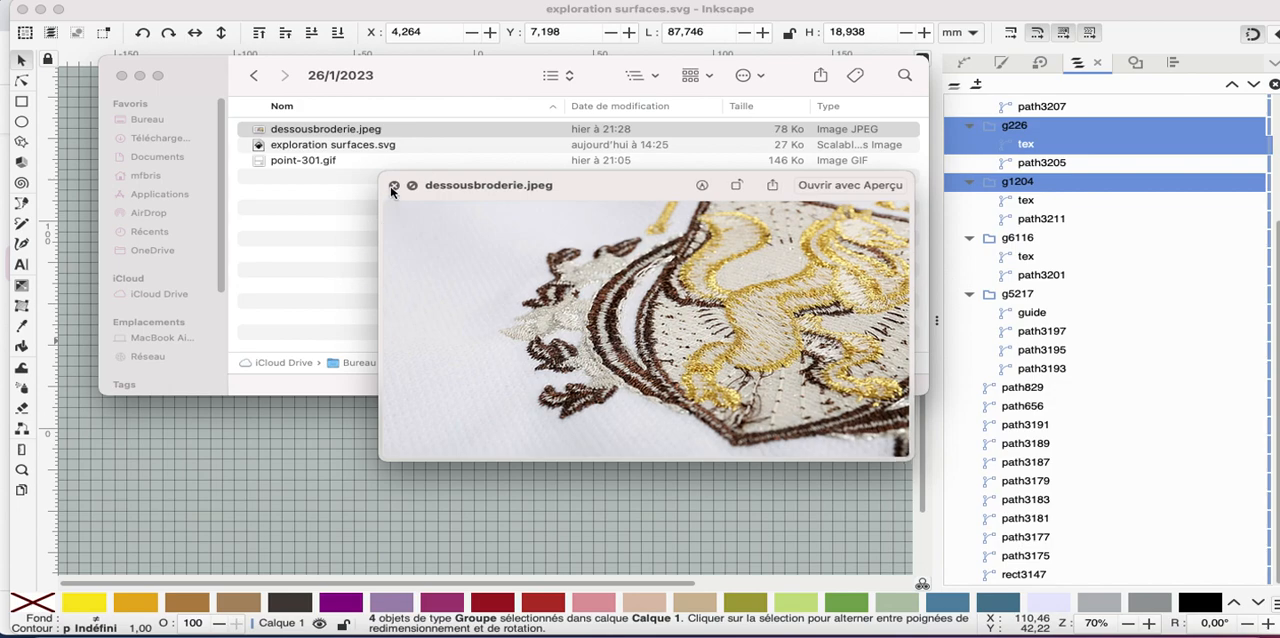
{"action": "left_click", "coordinate": [124, 77]}
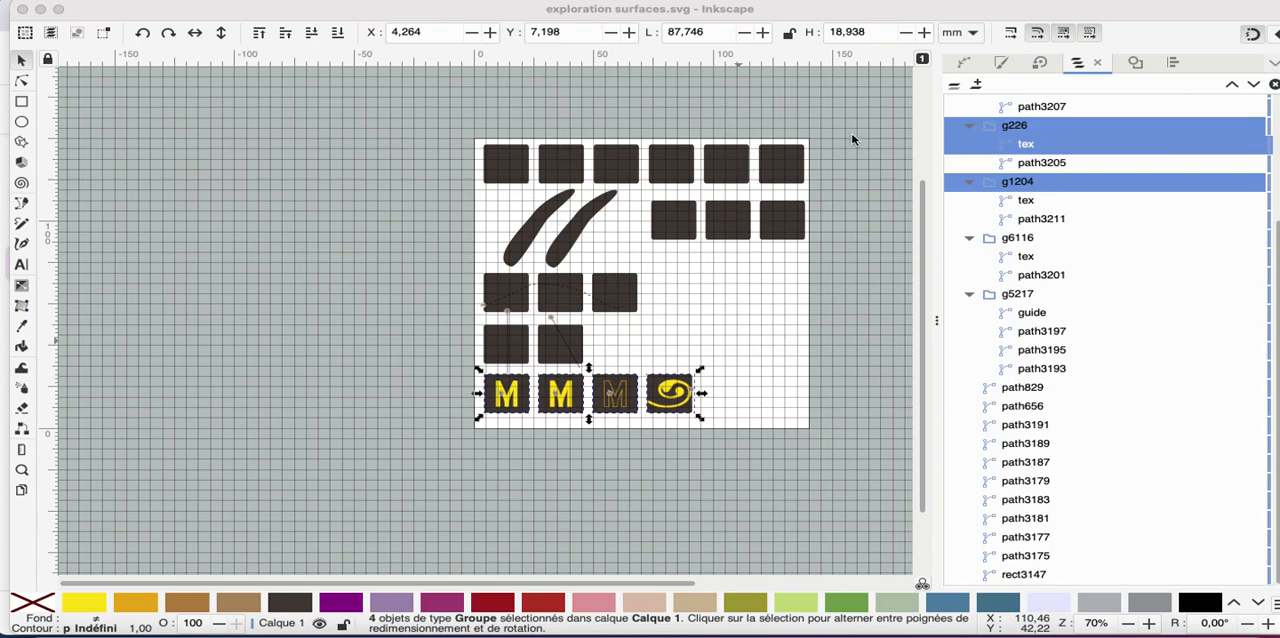
Run the Ink/Stitch simulator with realistic preview on all six squares in the top row
{"action": "left_click", "coordinate": [558, 150]}
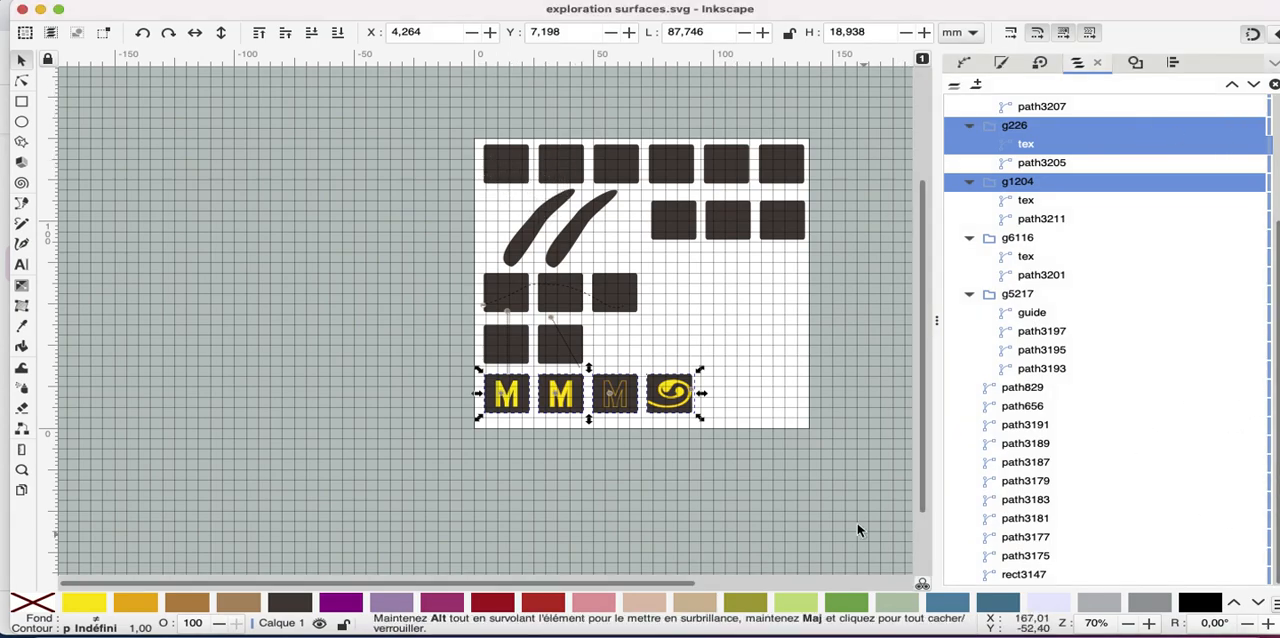
{"action": "left_click", "coordinate": [507, 165]}
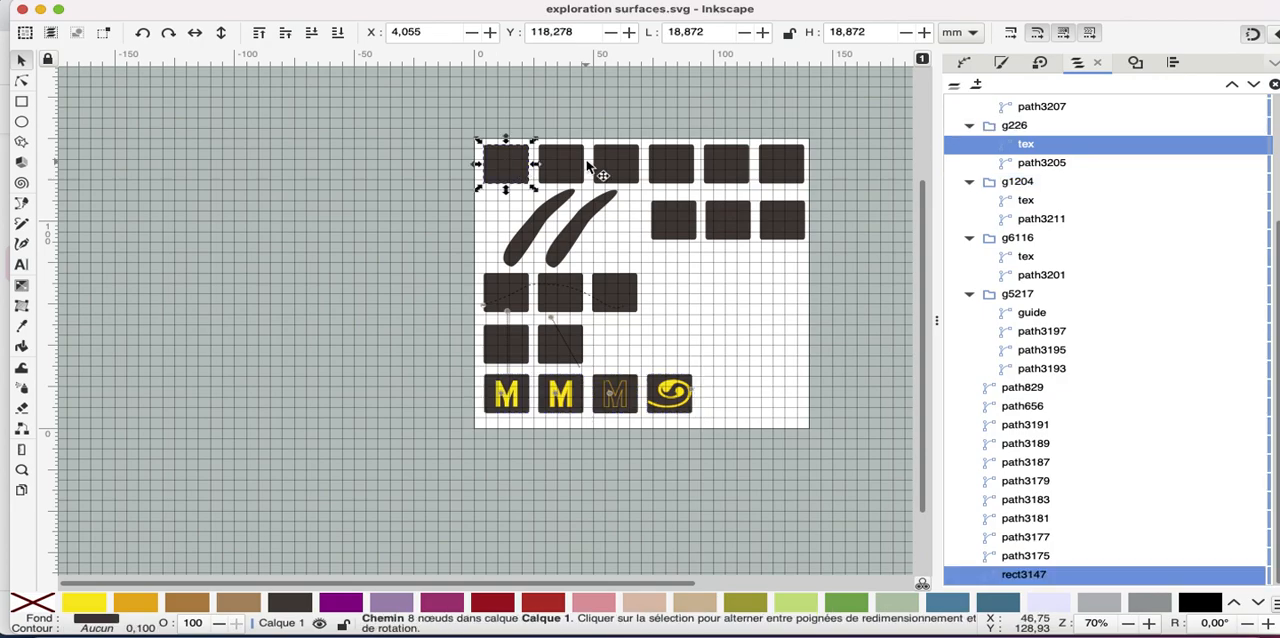
{"action": "left_click", "coordinate": [558, 178], "text": "shift"}
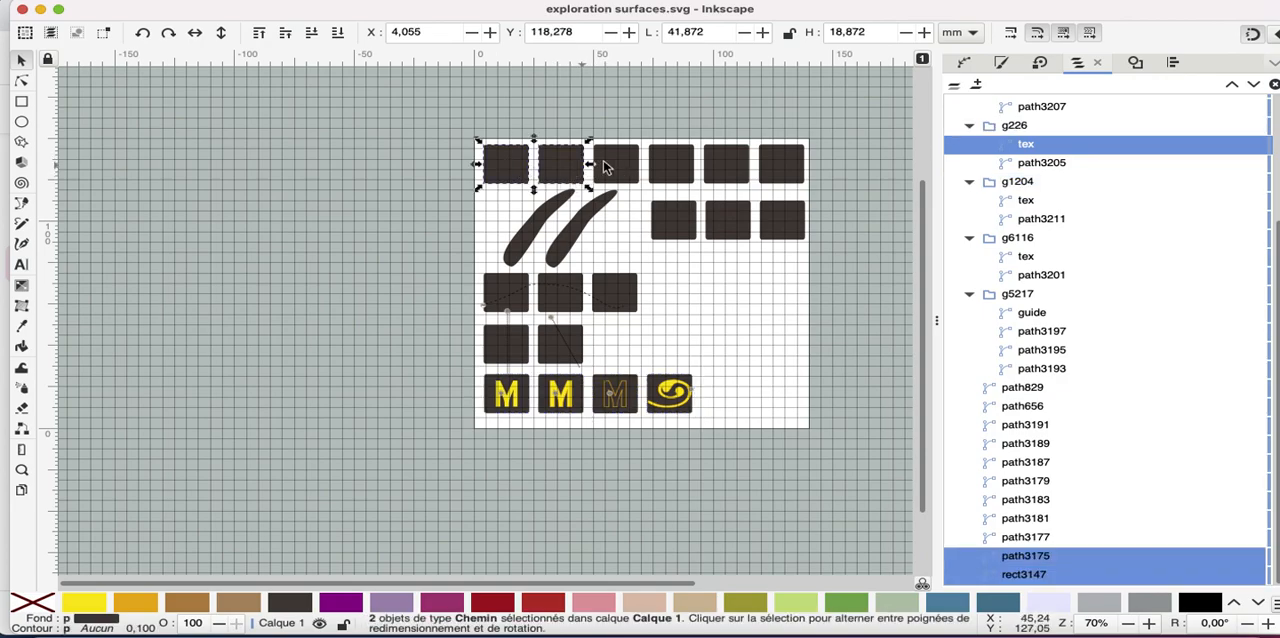
{"action": "left_click", "coordinate": [628, 176], "text": "shift"}
{"action": "left_click", "coordinate": [675, 172], "text": "shift"}
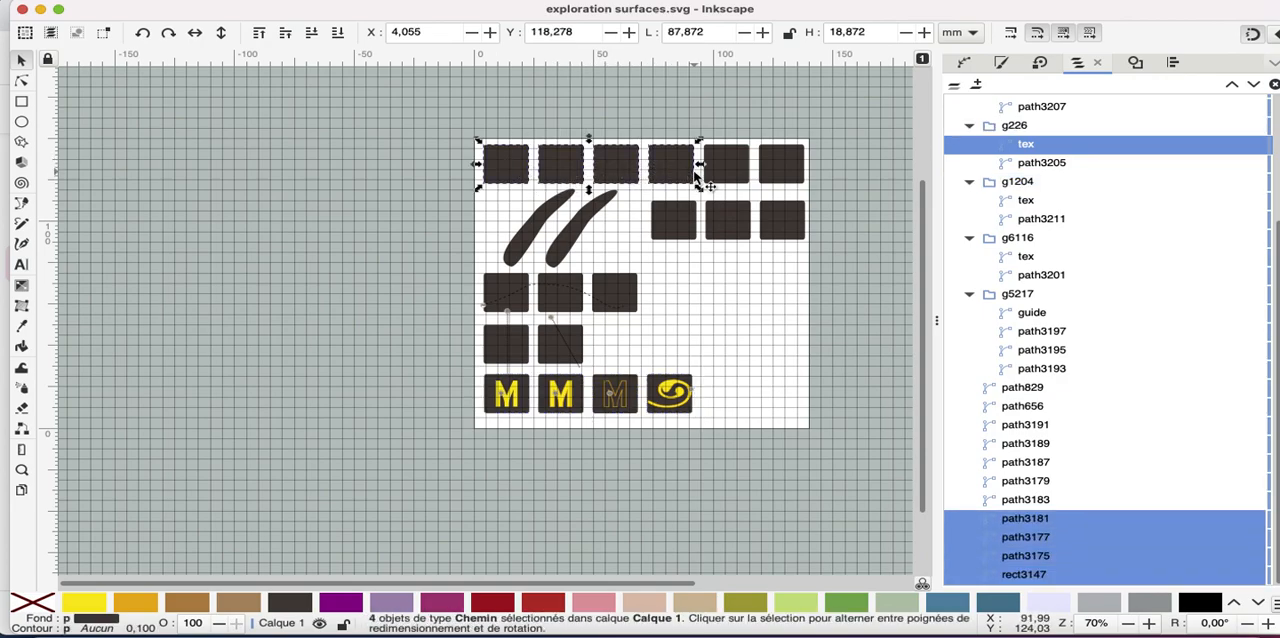
{"action": "left_click", "coordinate": [738, 164], "text": "shift"}
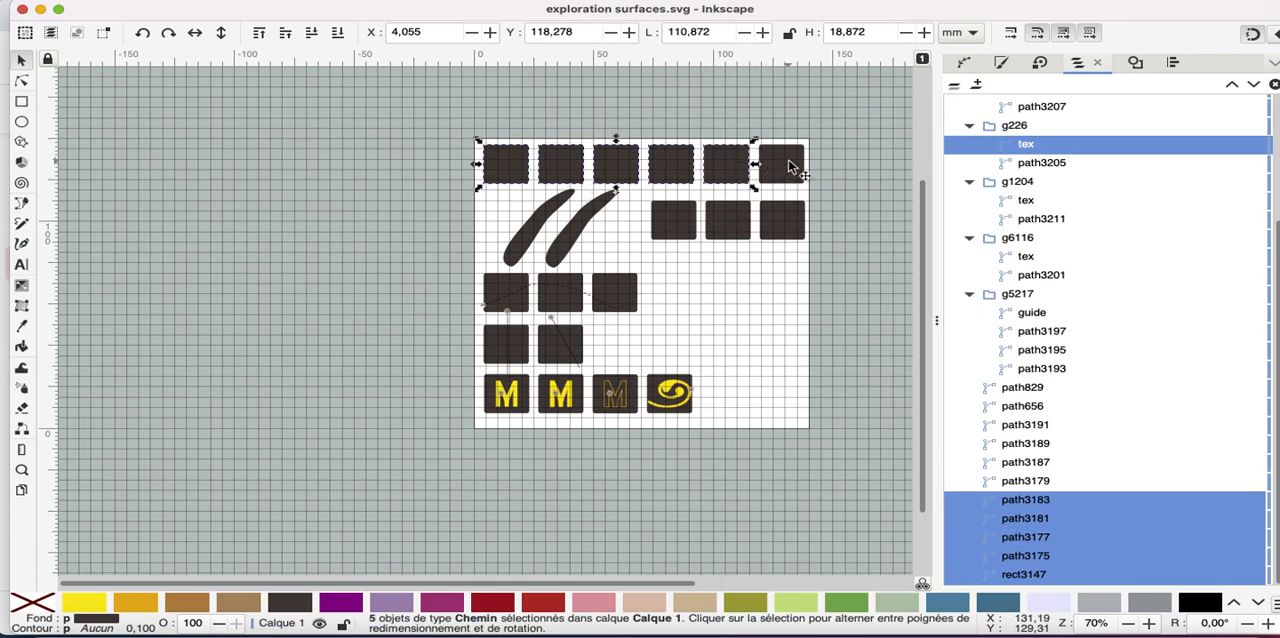
{"action": "left_click", "coordinate": [786, 165], "text": "shift"}
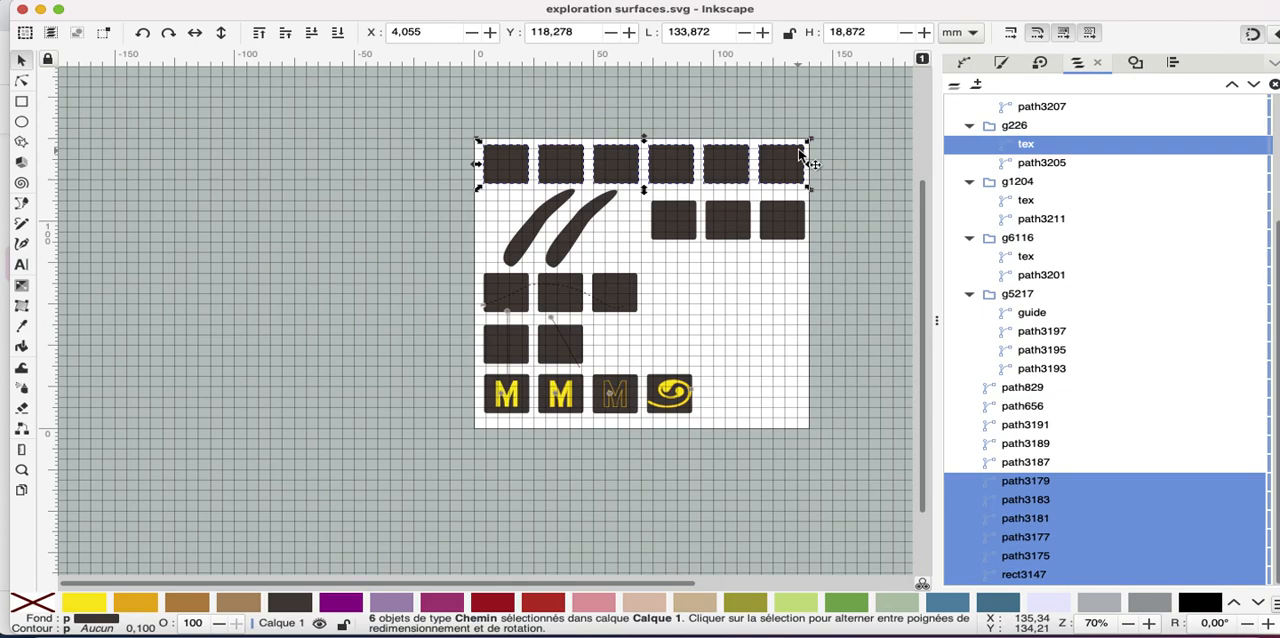
{"action": "left_click", "coordinate": [594, 1]}
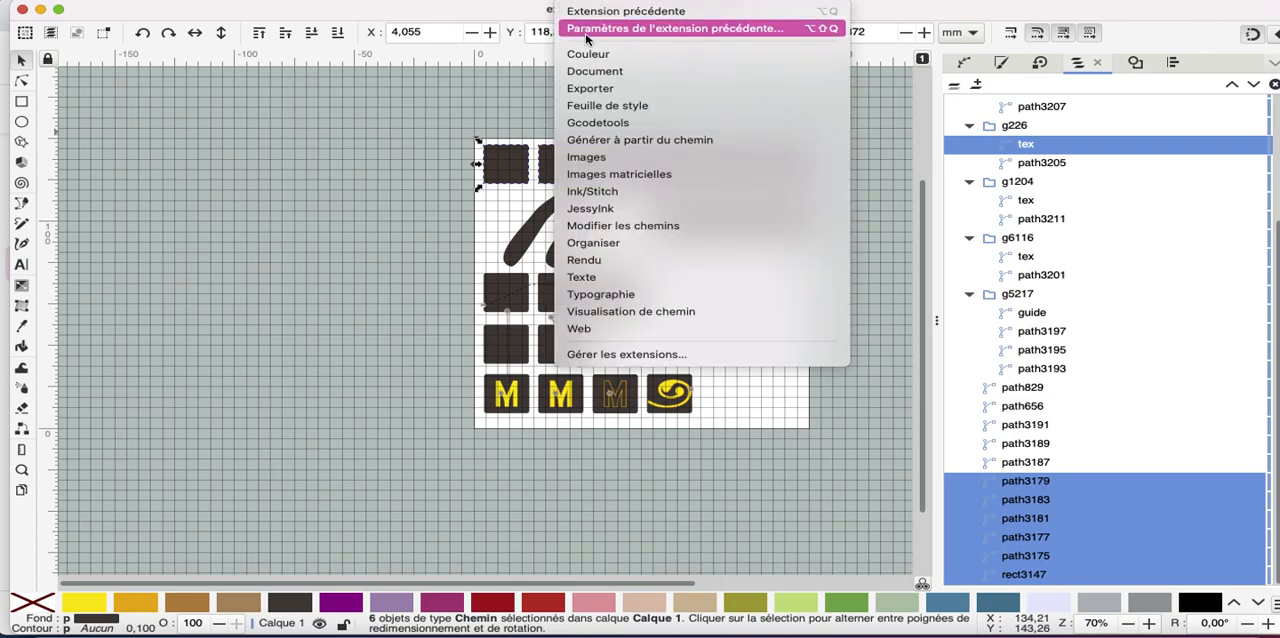
{"action": "mouse_move", "coordinate": [611, 203]}
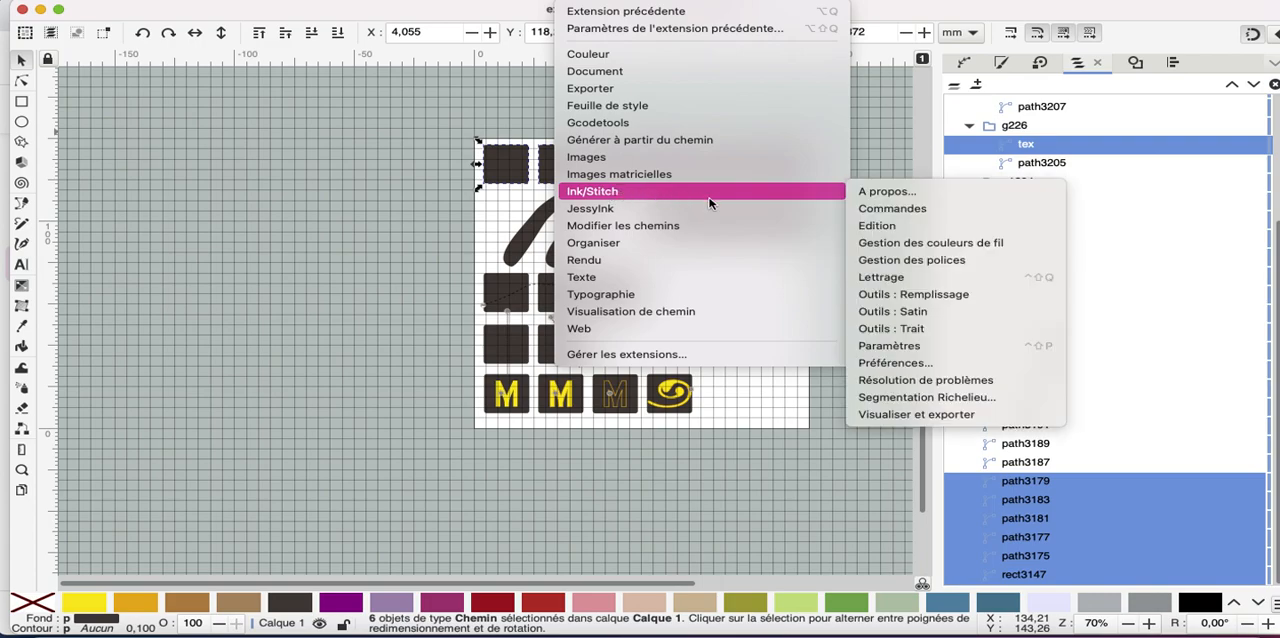
{"action": "mouse_move", "coordinate": [823, 191]}
{"action": "mouse_move", "coordinate": [905, 414]}
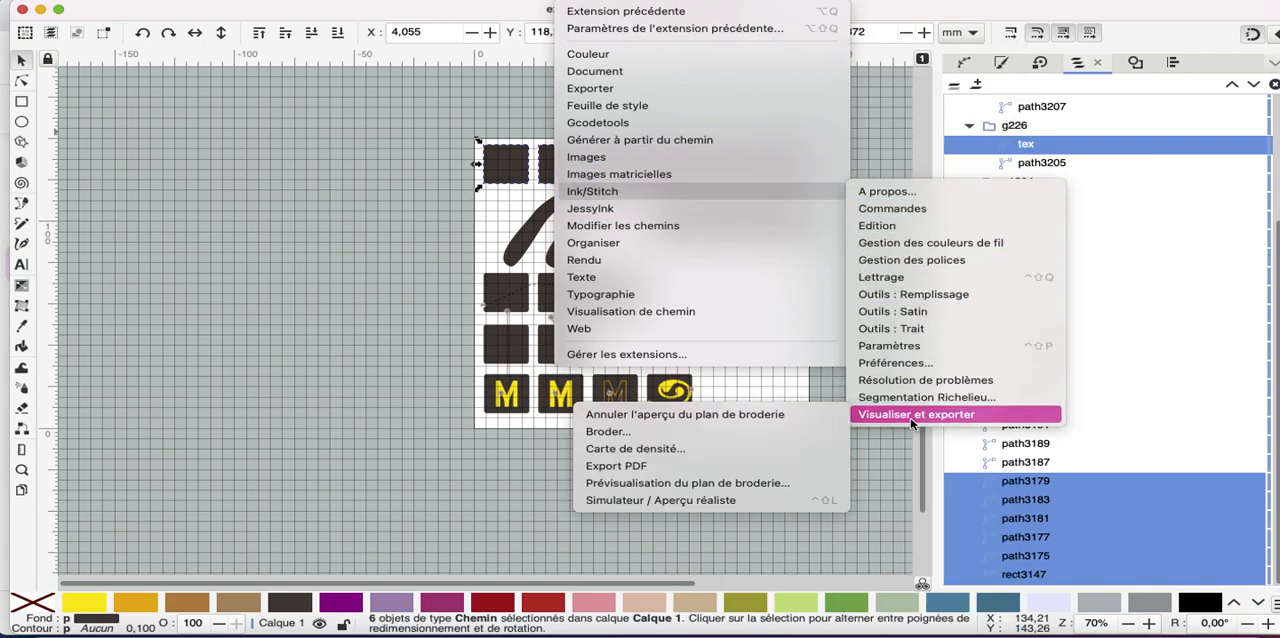
{"action": "left_click", "coordinate": [626, 500]}
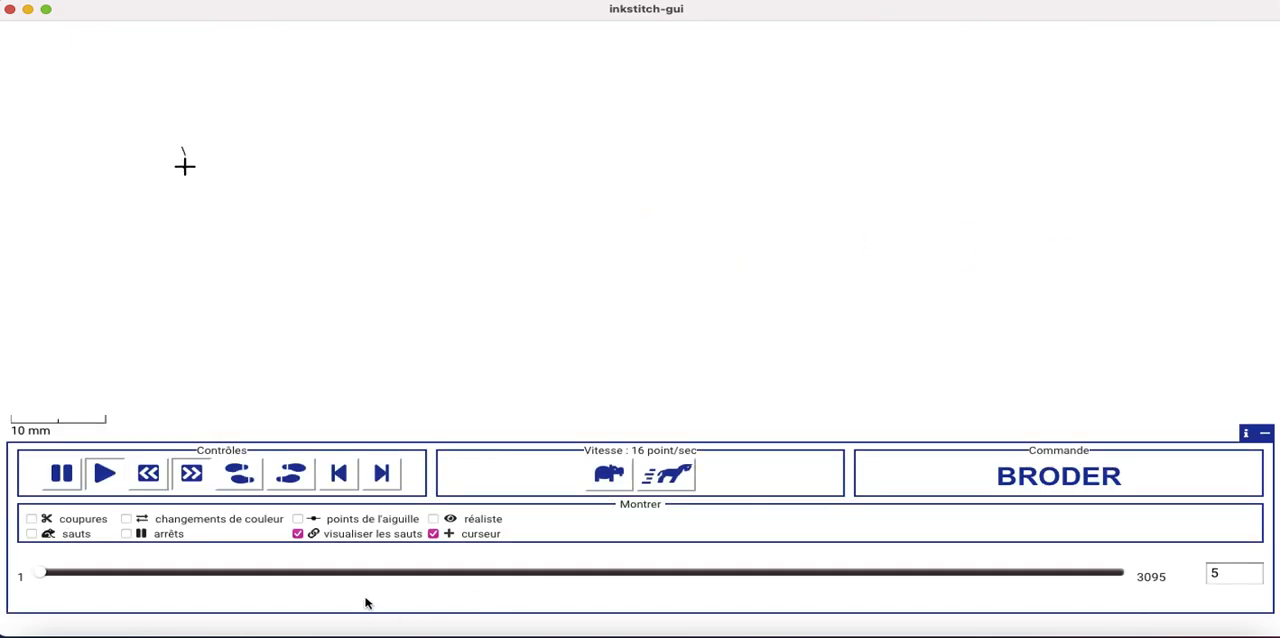
Speed up the simulation of the six squares to 4096 stitches per second, show the needle points, and quit the simulator
{"action": "left_click", "coordinate": [655, 483]}
{"action": "left_click", "coordinate": [655, 483]}
{"action": "left_click", "coordinate": [655, 483]}
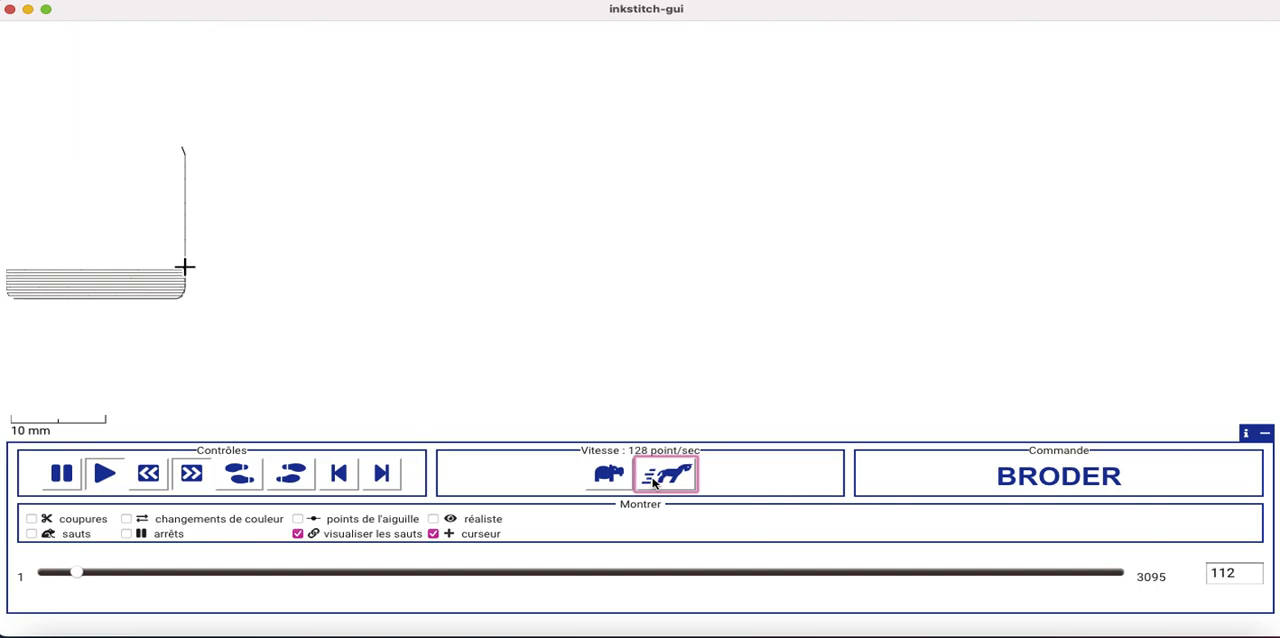
{"action": "left_click", "coordinate": [655, 483]}
{"action": "left_click", "coordinate": [655, 483]}
{"action": "left_click", "coordinate": [655, 483]}
{"action": "left_click", "coordinate": [655, 483]}
{"action": "left_click", "coordinate": [655, 483]}
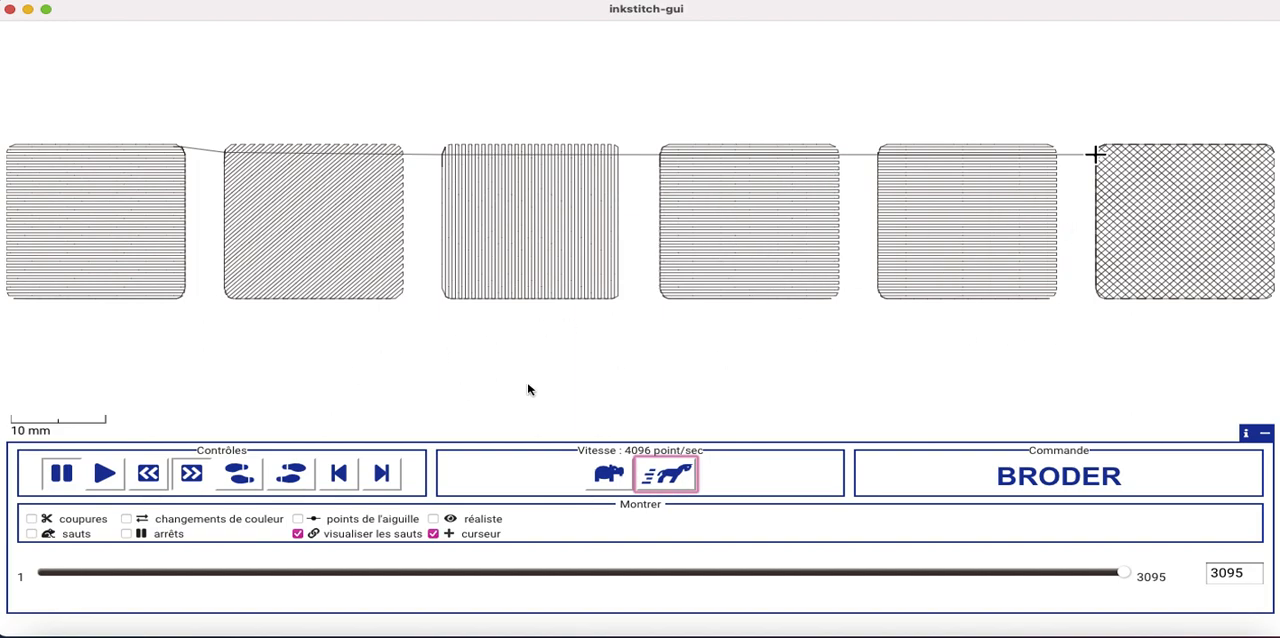
{"action": "left_click", "coordinate": [298, 521]}
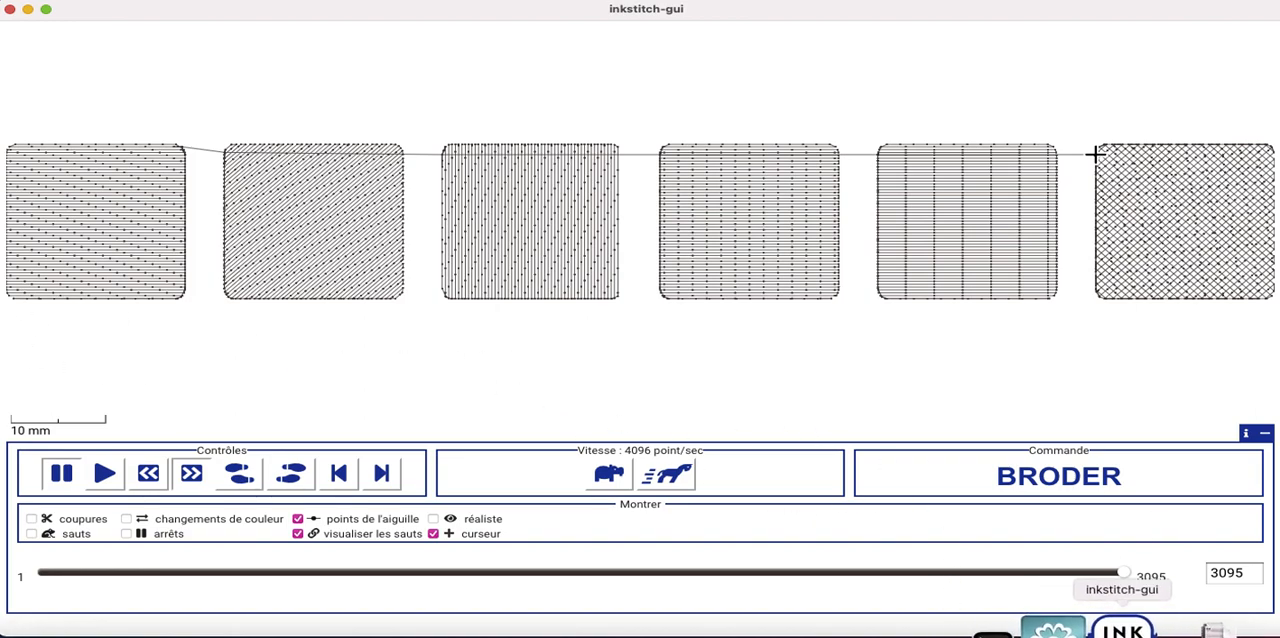
{"action": "right_click", "coordinate": [1122, 630]}
{"action": "left_click", "coordinate": [1133, 584]}
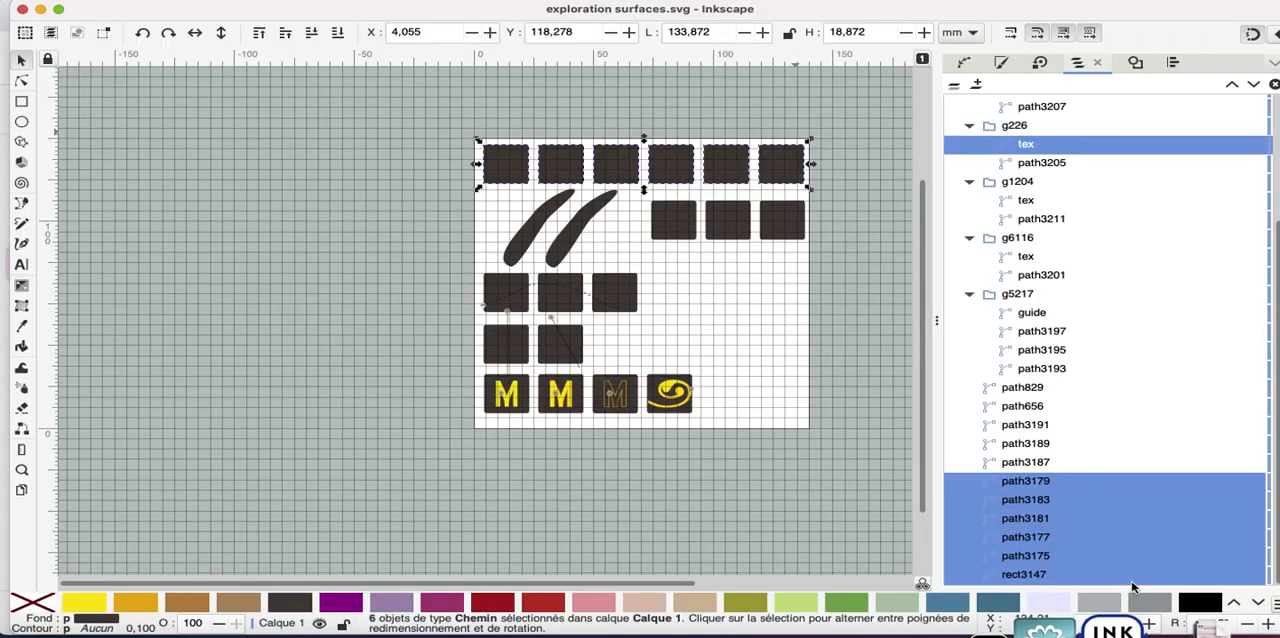
Run the Ink/Stitch simulator on only the first square of the top row
{"action": "left_click", "coordinate": [374, 191]}
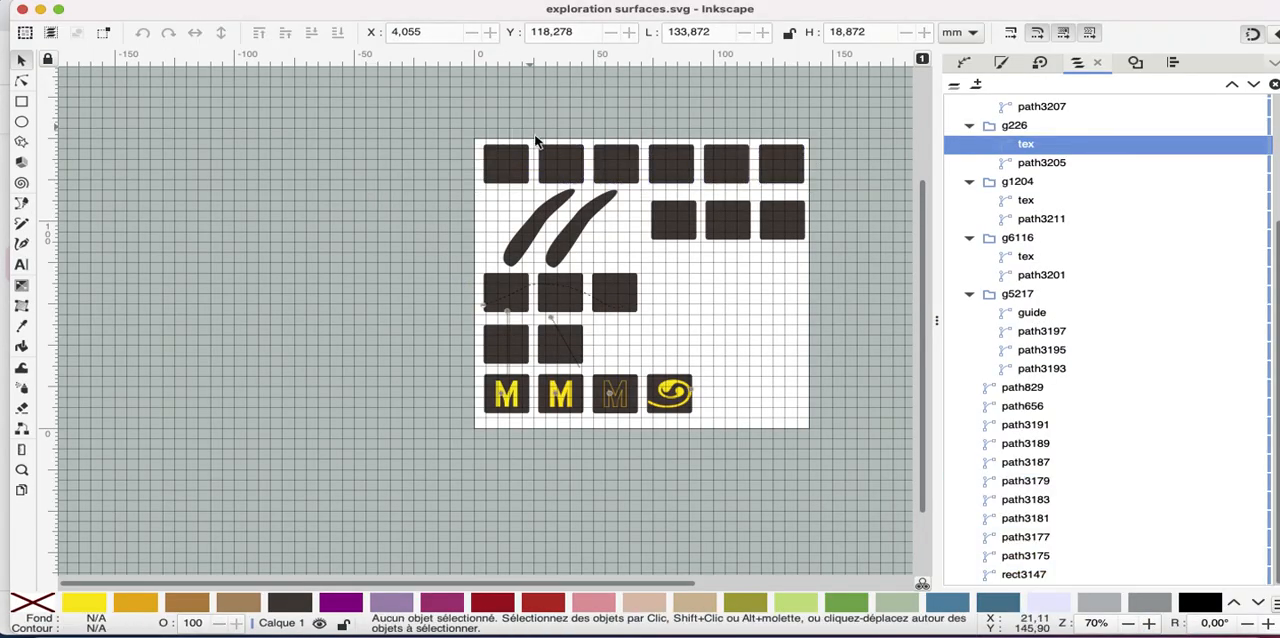
{"action": "left_click", "coordinate": [513, 166]}
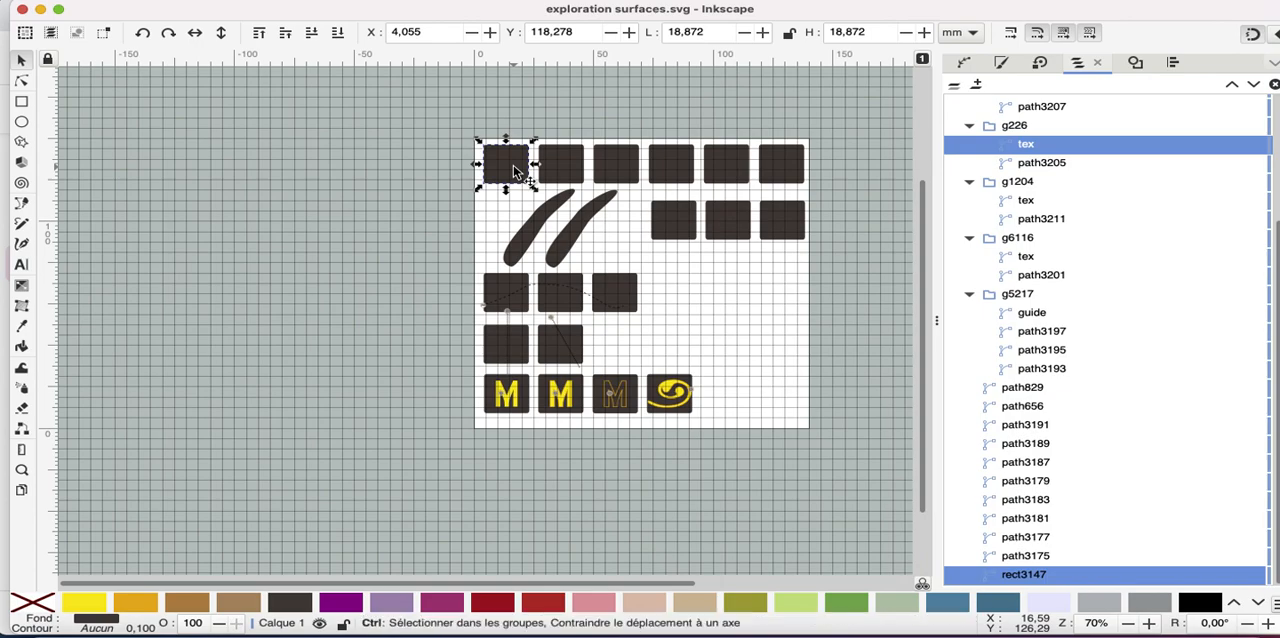
{"action": "key", "text": "ctrl+shift+p"}
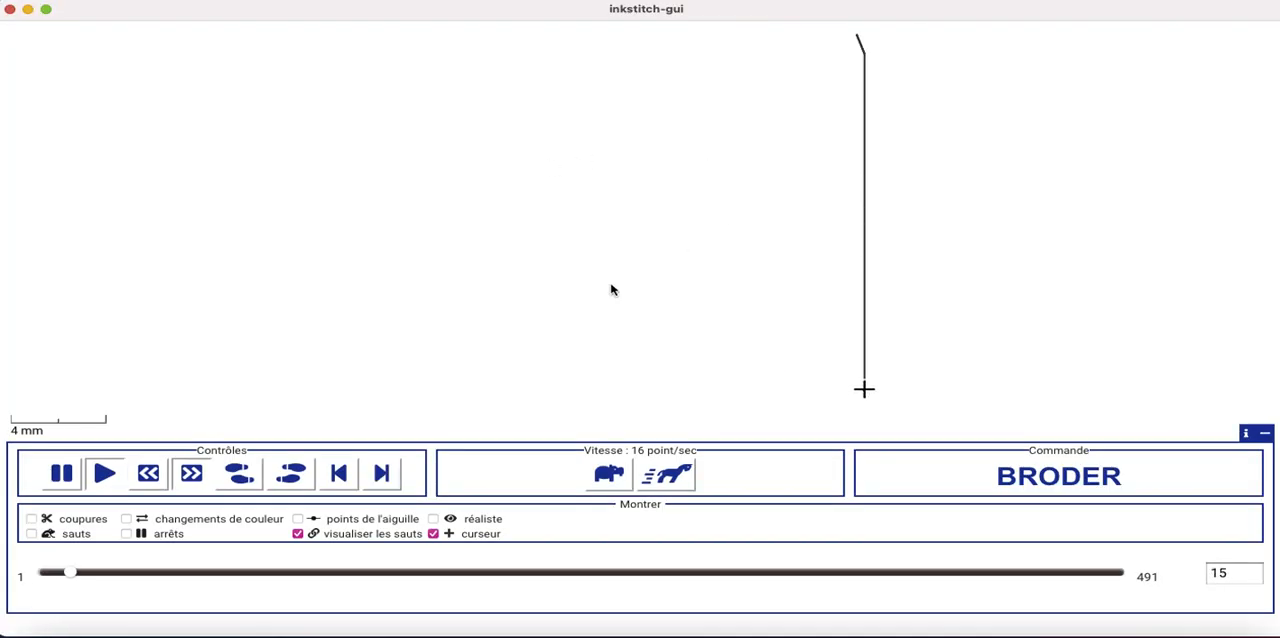
Speed up the single-square simulation to 2048 stitches per second, show its needle points, and quit the simulator
{"action": "left_click", "coordinate": [670, 476]}
{"action": "left_click", "coordinate": [668, 477]}
{"action": "left_click", "coordinate": [663, 478]}
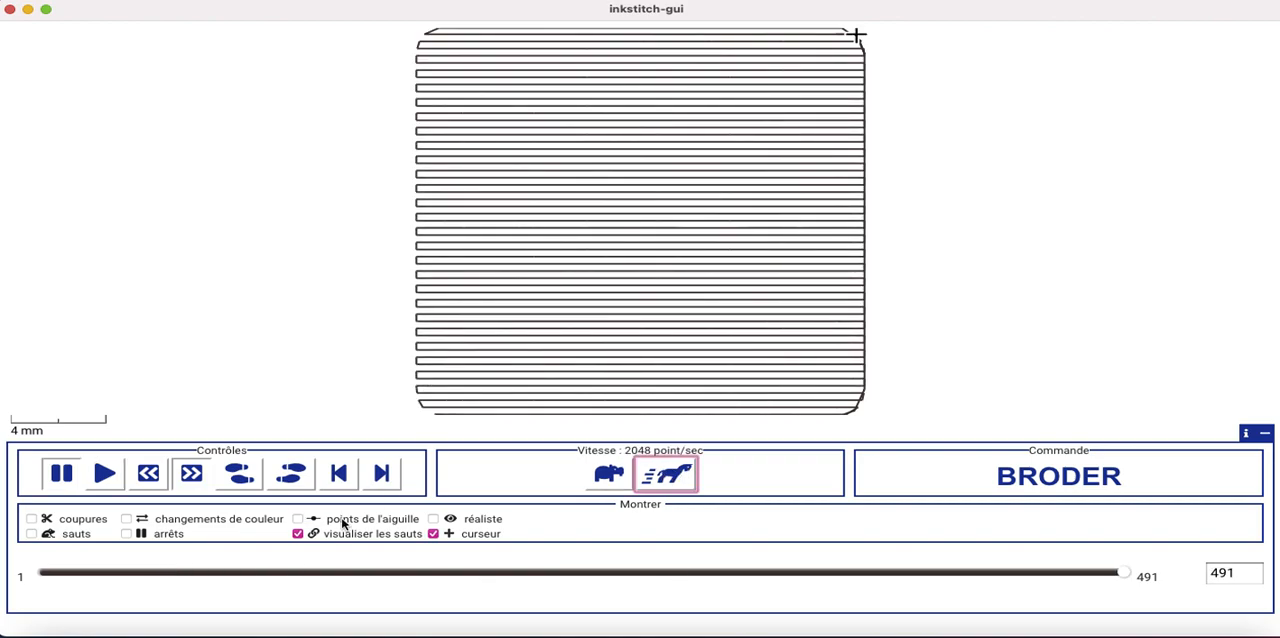
{"action": "left_click", "coordinate": [298, 519]}
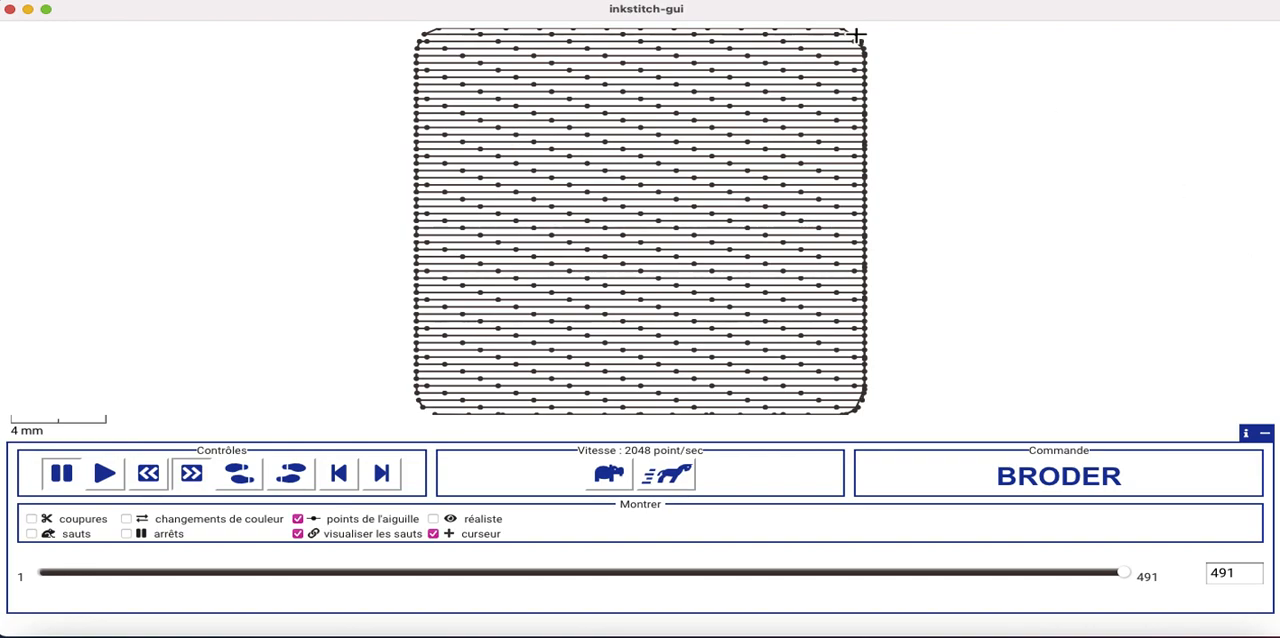
{"action": "right_click", "coordinate": [1113, 633]}
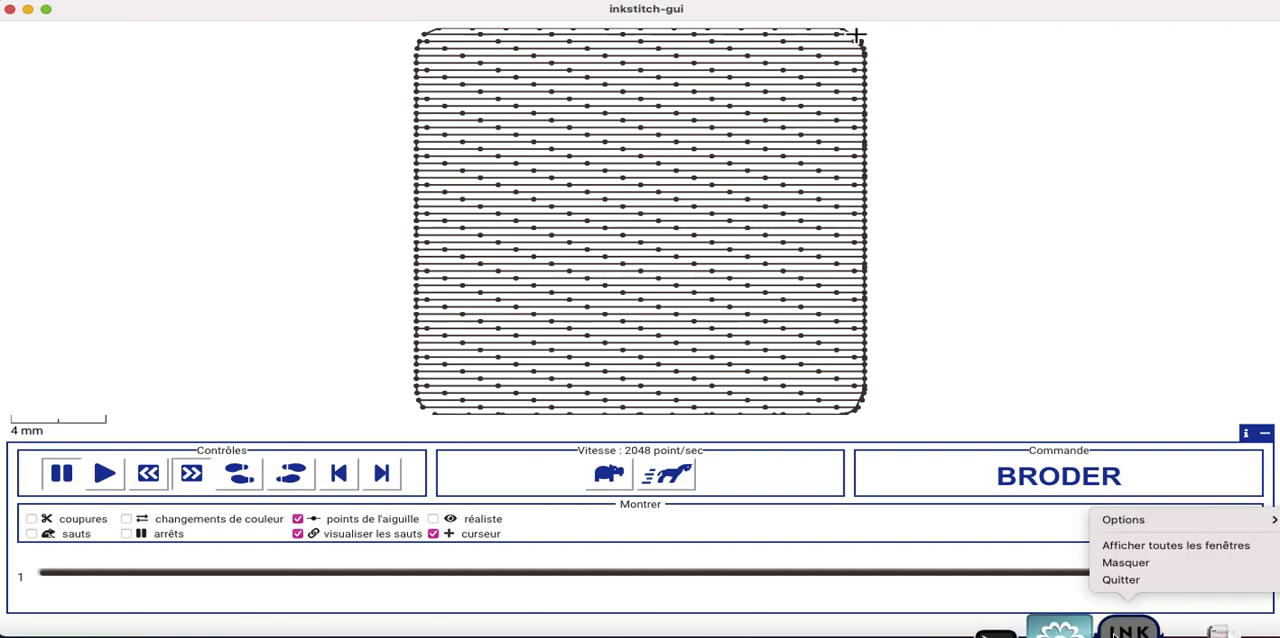
{"action": "left_click", "coordinate": [1121, 579]}
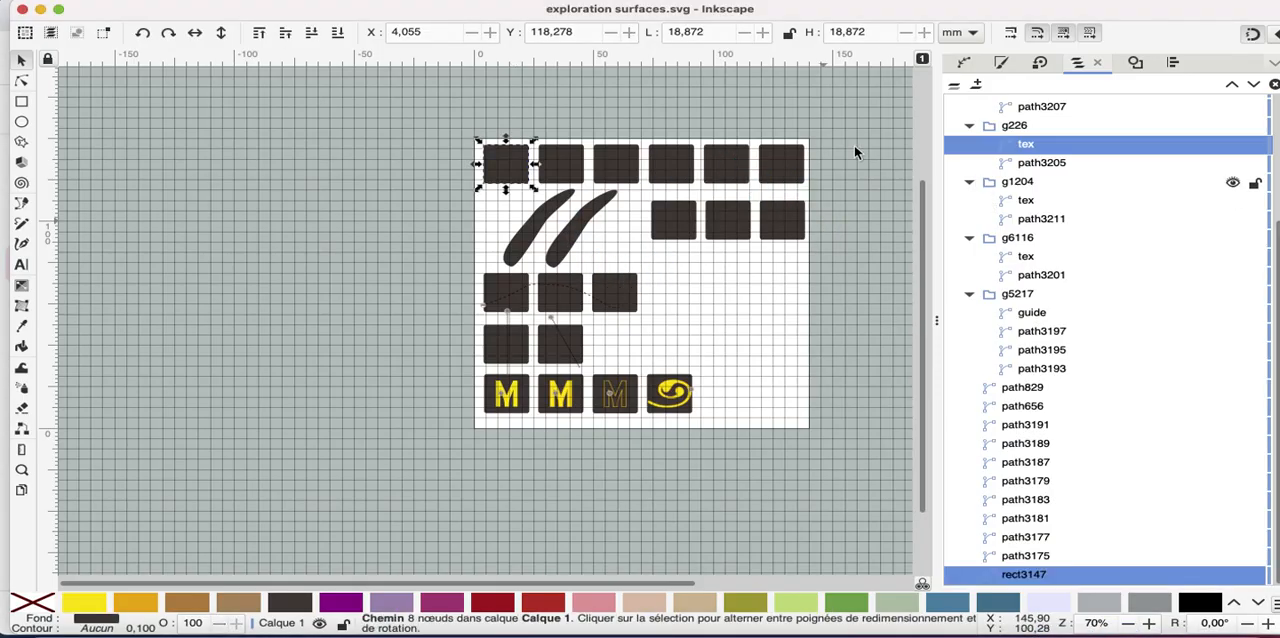
Add the other five top-row squares to the selection and run the Ink/Stitch simulator on them again
{"action": "left_click", "coordinate": [556, 174], "text": "shift"}
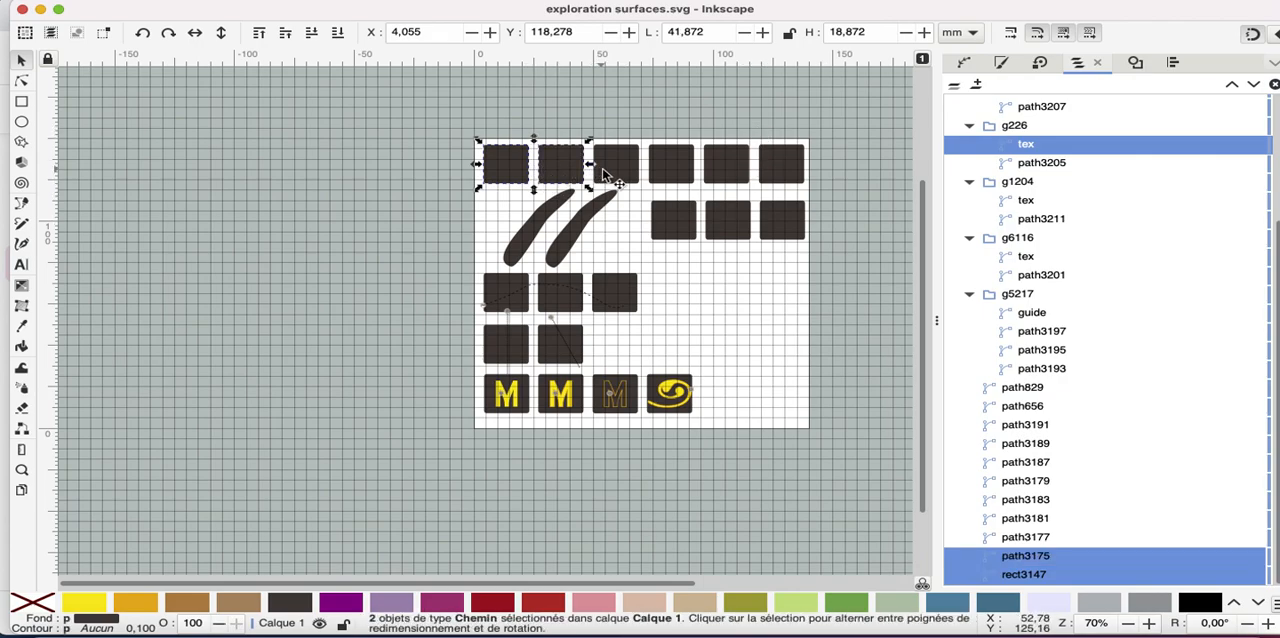
{"action": "left_click", "coordinate": [606, 175], "text": "shift"}
{"action": "left_click", "coordinate": [688, 172], "text": "shift"}
{"action": "left_click", "coordinate": [740, 170], "text": "shift"}
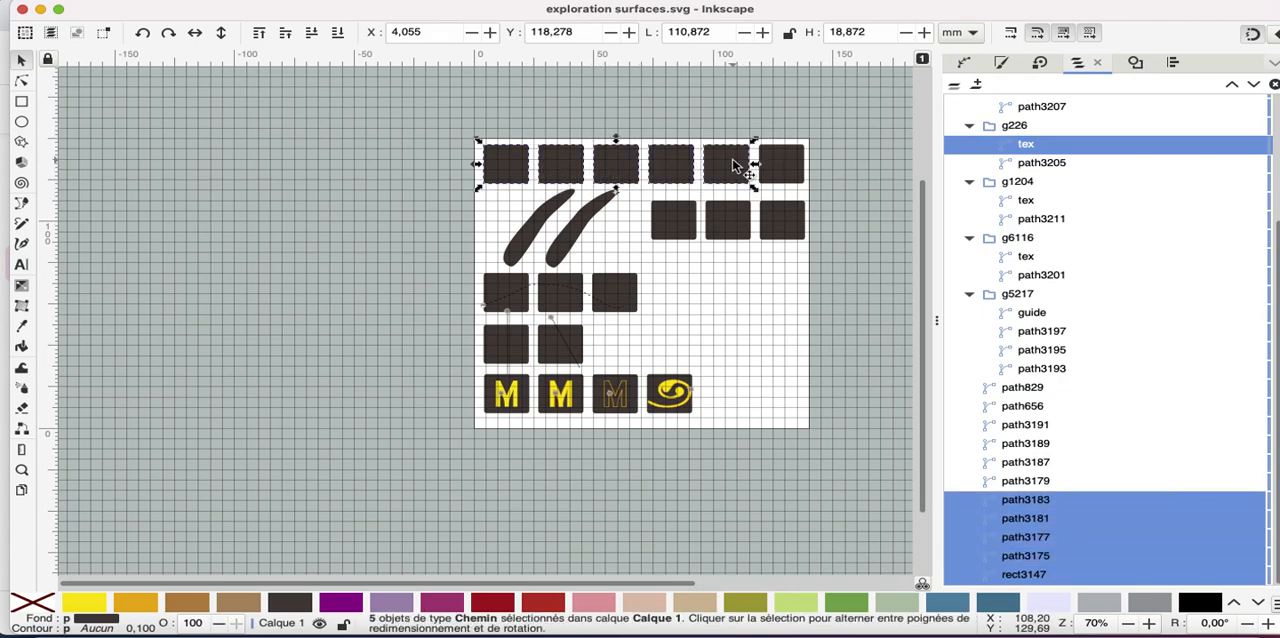
{"action": "left_click", "coordinate": [782, 172], "text": "shift"}
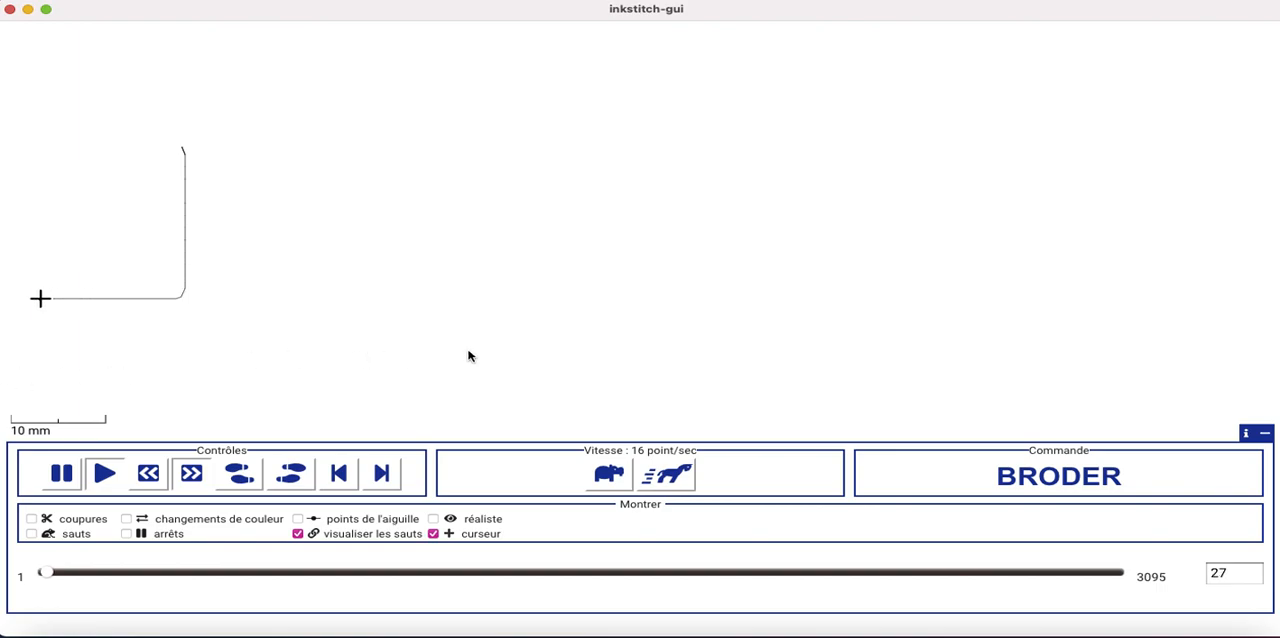
Speed up the stitch simulation of the whole top row to 65536 stitches per second
{"action": "left_click", "coordinate": [665, 475]}
{"action": "left_click", "coordinate": [653, 481]}
{"action": "left_click", "coordinate": [653, 481]}
{"action": "left_click", "coordinate": [653, 481]}
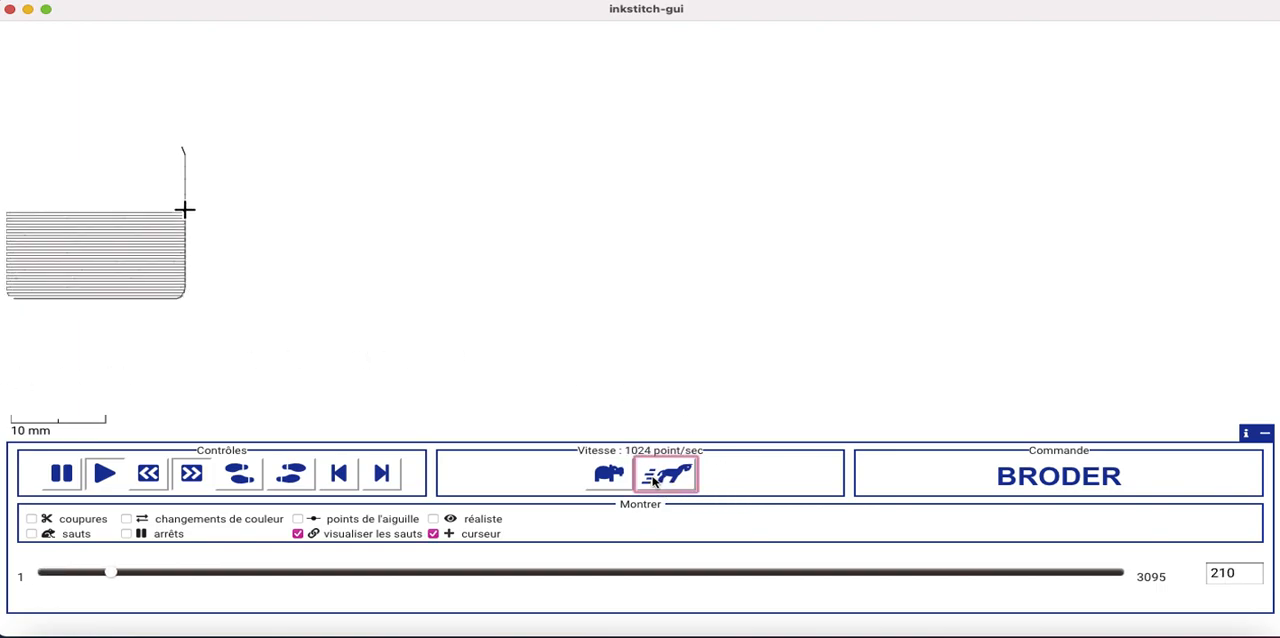
{"action": "left_click", "coordinate": [653, 481]}
{"action": "left_click", "coordinate": [653, 481]}
{"action": "double_click", "coordinate": [653, 481]}
{"action": "left_click", "coordinate": [653, 481]}
{"action": "left_click", "coordinate": [653, 481]}
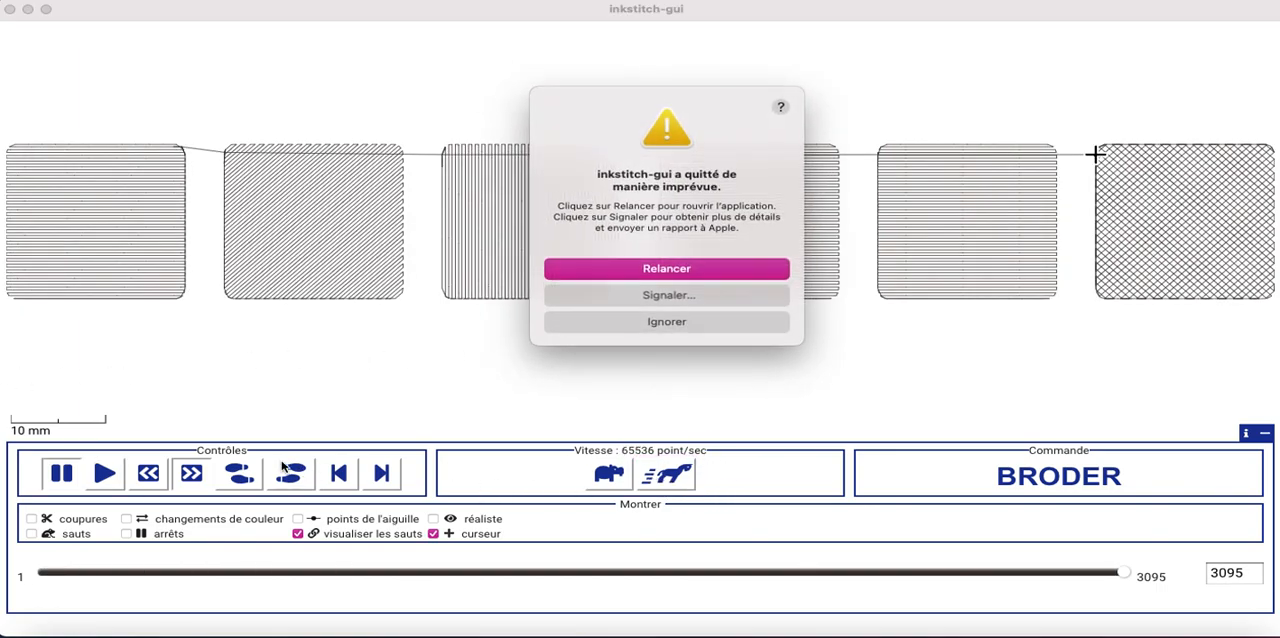
Dismiss the crash report, view the top-row simulation in realistic rendering, and quit the simulator
{"action": "left_click", "coordinate": [666, 322]}
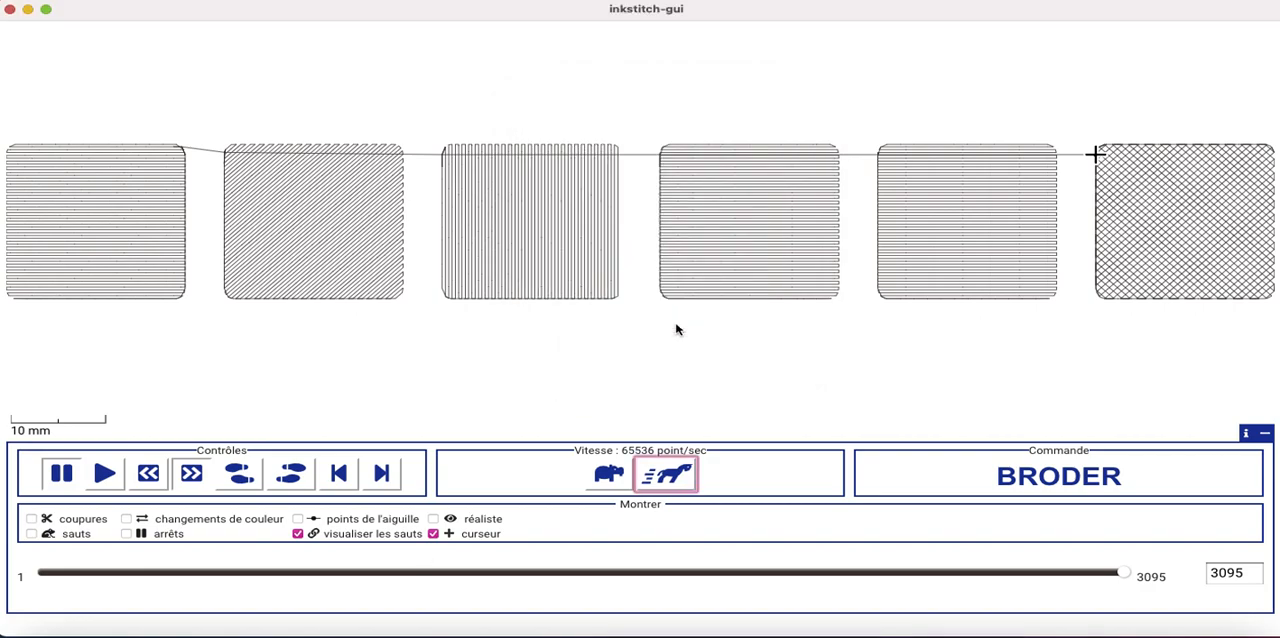
{"action": "left_click", "coordinate": [433, 519]}
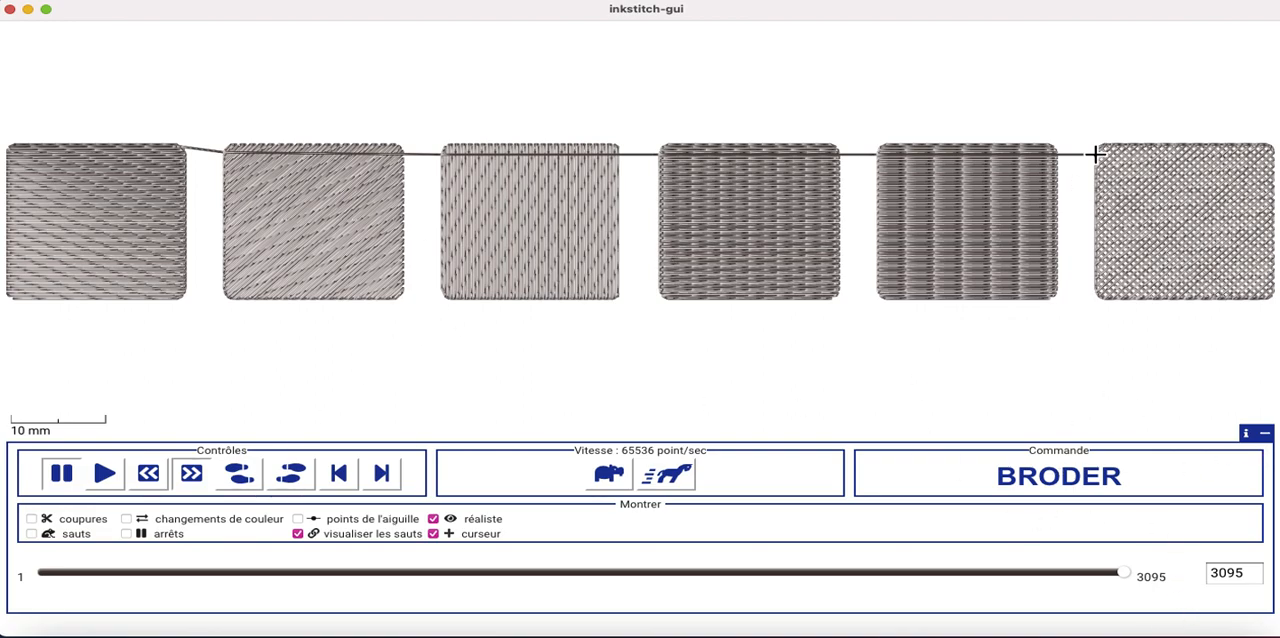
{"action": "right_click", "coordinate": [1126, 632]}
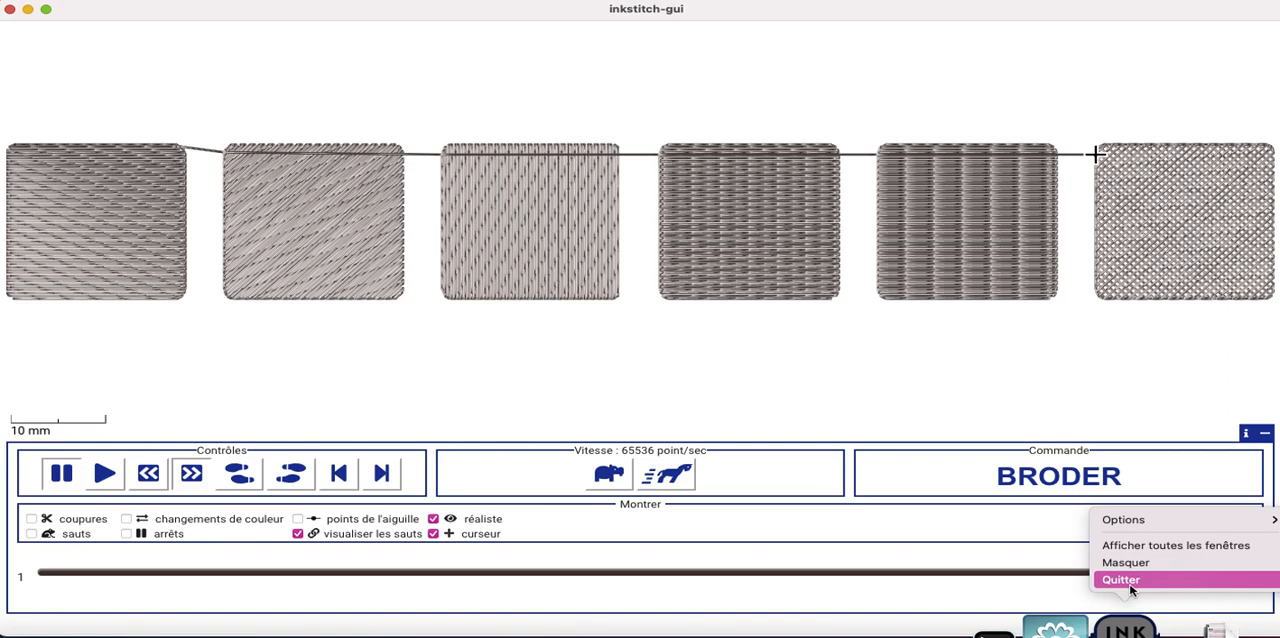
{"action": "left_click", "coordinate": [1125, 580]}
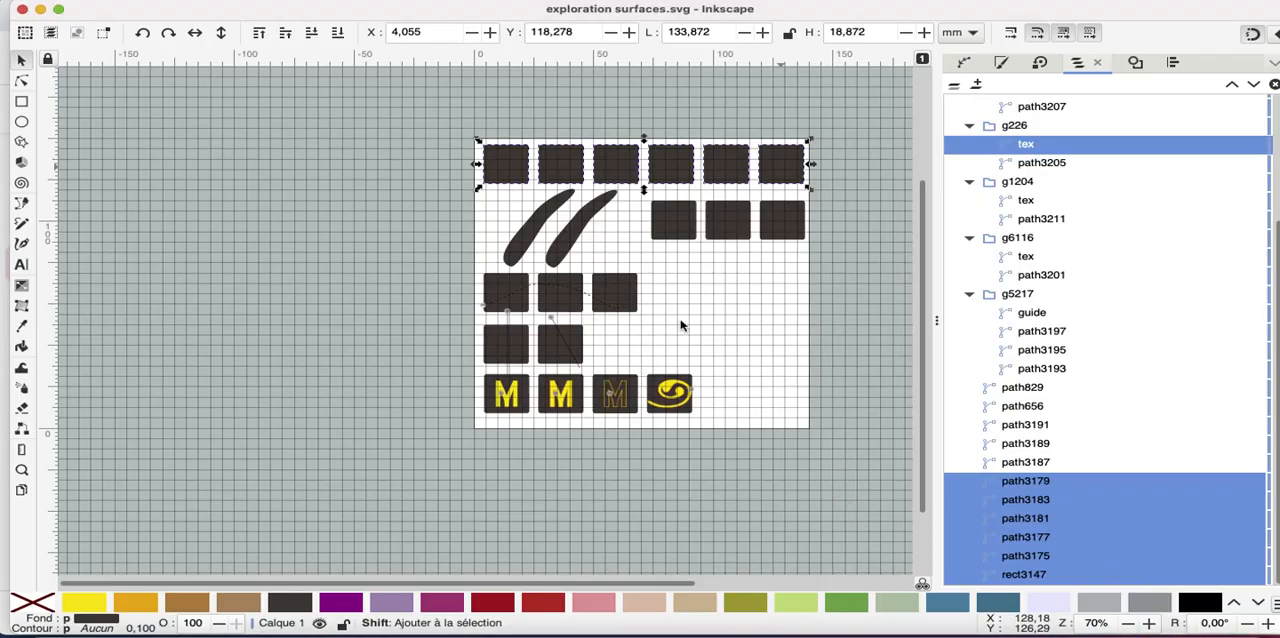
Turn off the fill underlay of the left curved shape in the Ink/Stitch parameters and apply the change
{"action": "left_click", "coordinate": [518, 247]}
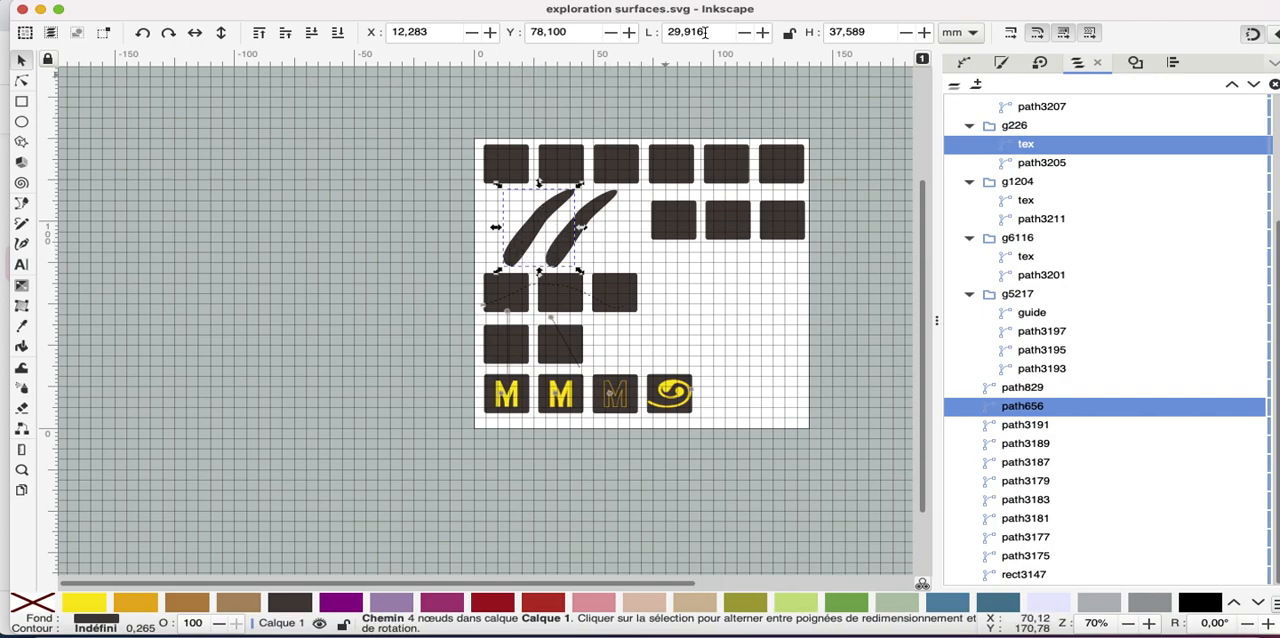
{"action": "left_click", "coordinate": [592, 1]}
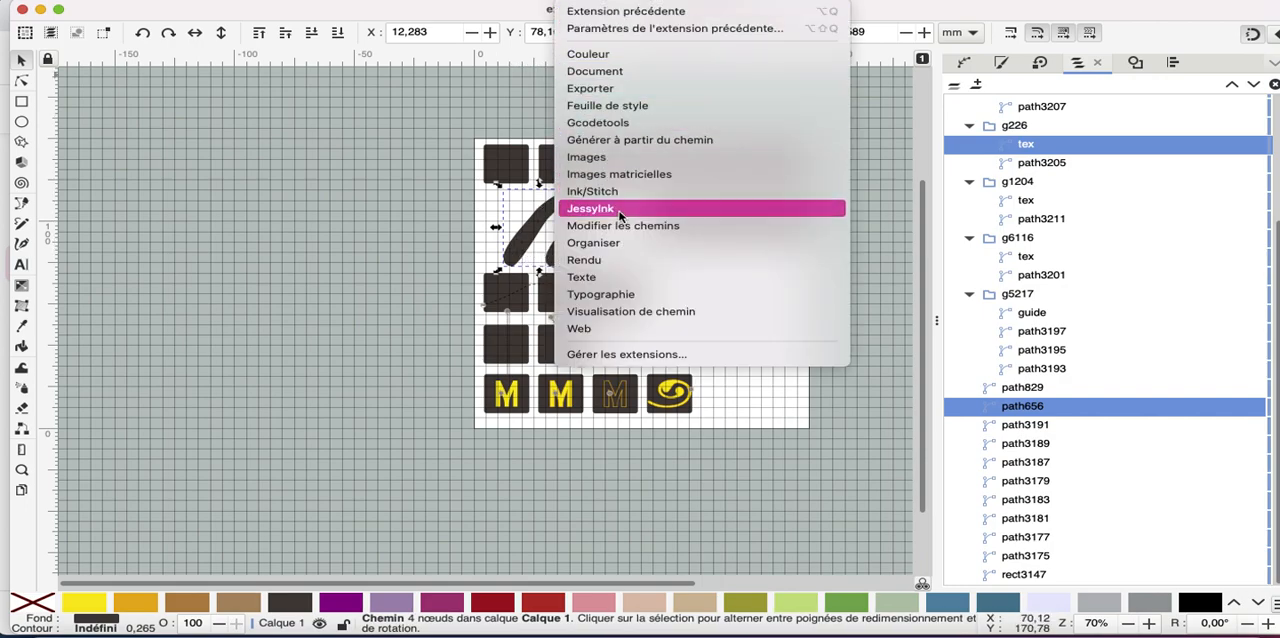
{"action": "mouse_move", "coordinate": [618, 197]}
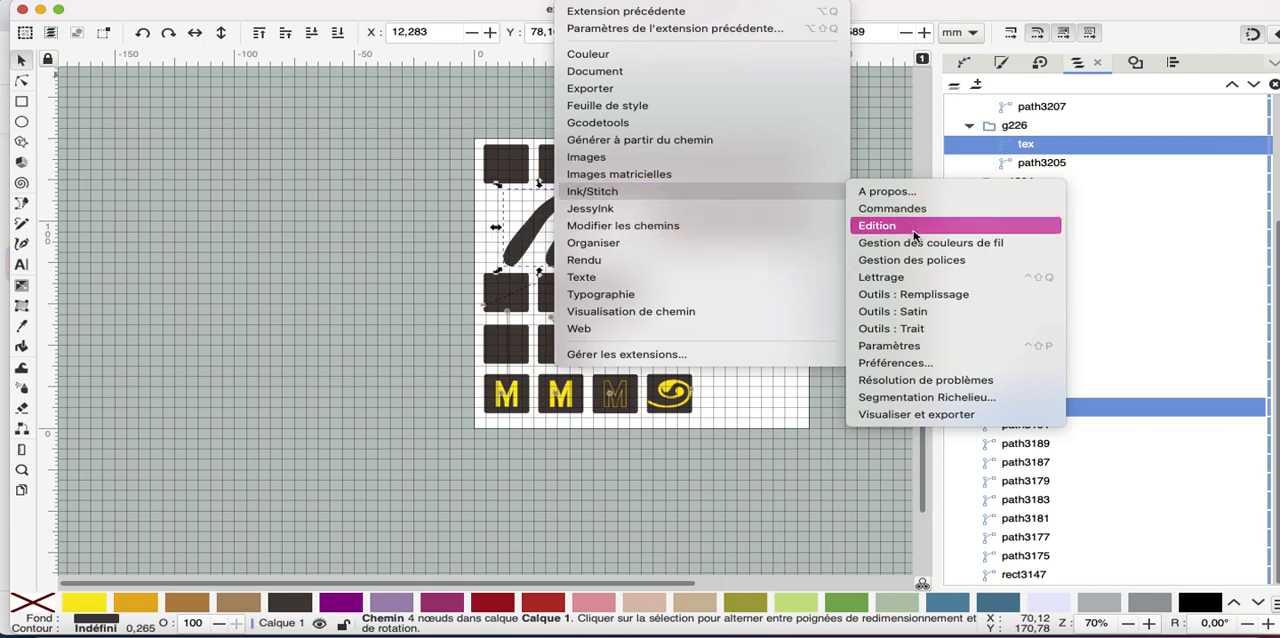
{"action": "left_click", "coordinate": [901, 348]}
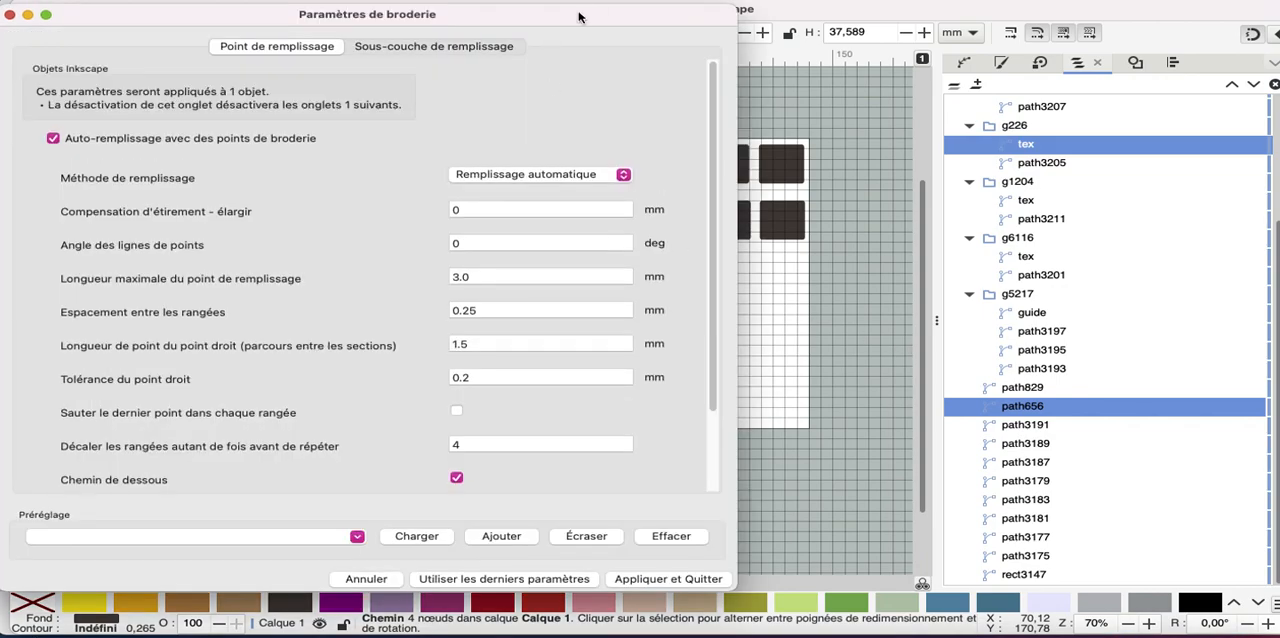
{"action": "left_click", "coordinate": [412, 50]}
{"action": "left_click", "coordinate": [70, 127]}
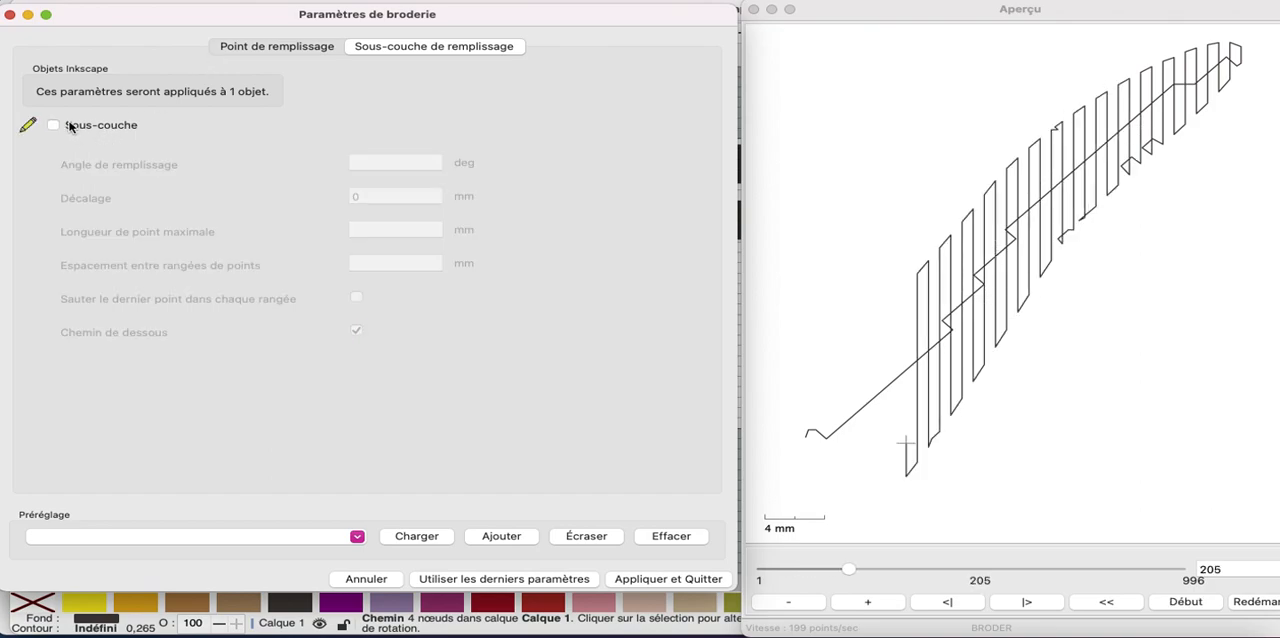
{"action": "left_click", "coordinate": [272, 47]}
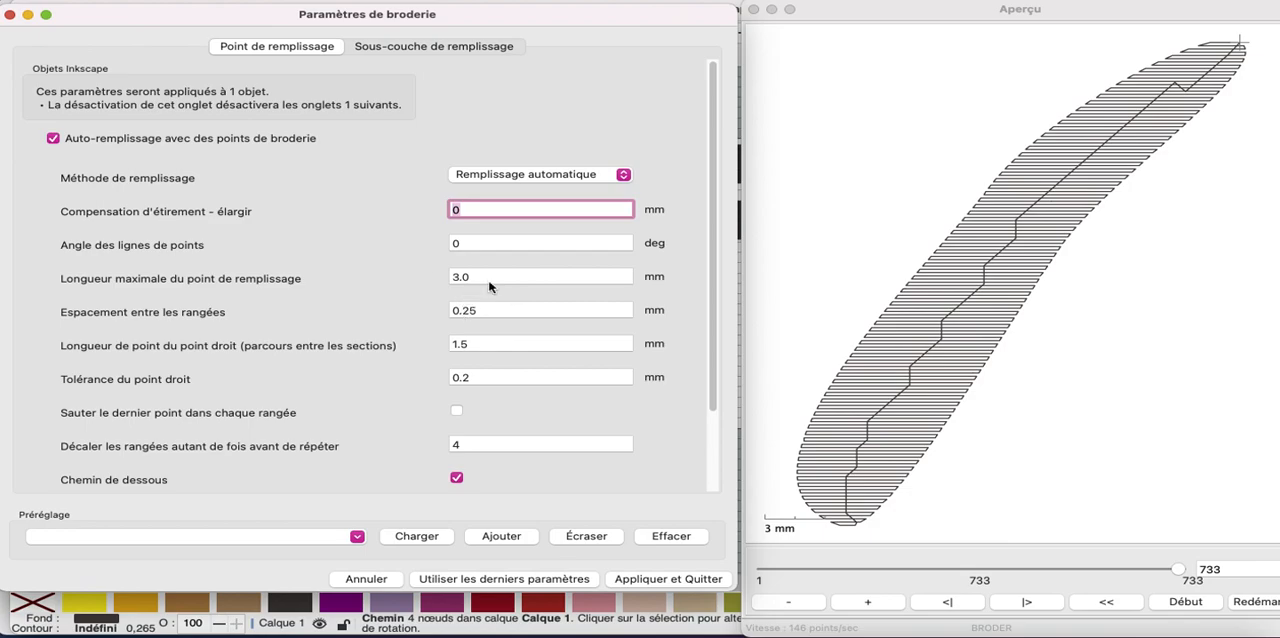
{"action": "left_click", "coordinate": [648, 580]}
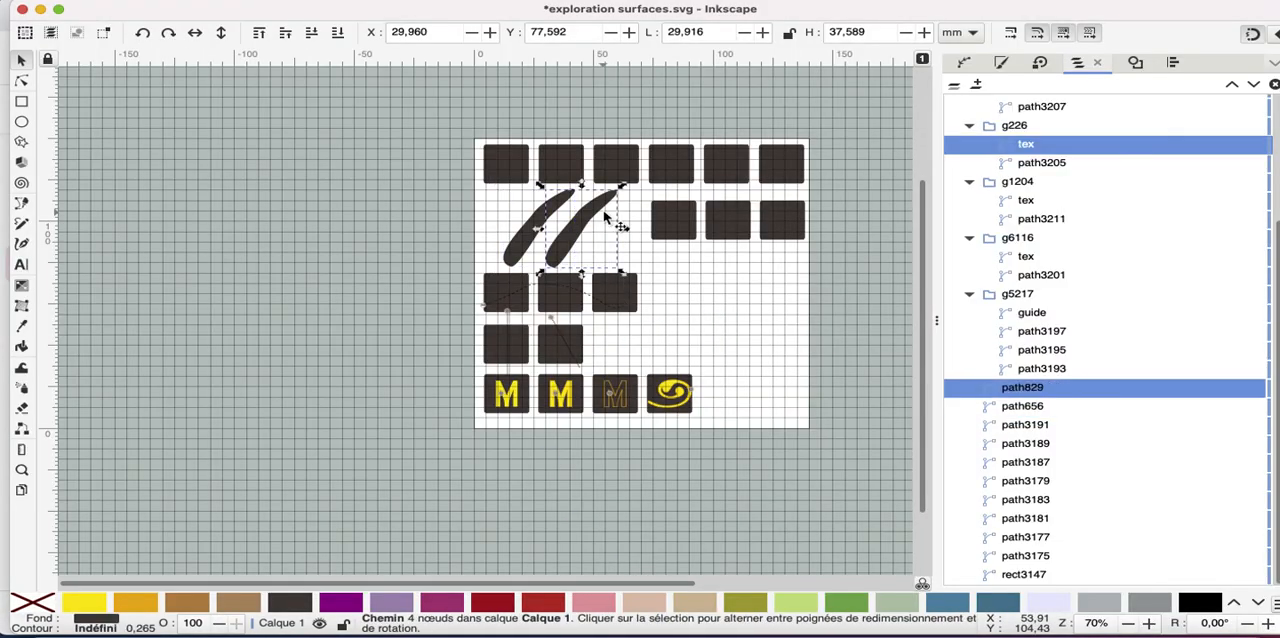
Open the Ink/Stitch parameters for the right curved shape and turn off its fill underlay
{"action": "key", "text": "ctrl"}
{"action": "key", "text": "shift"}
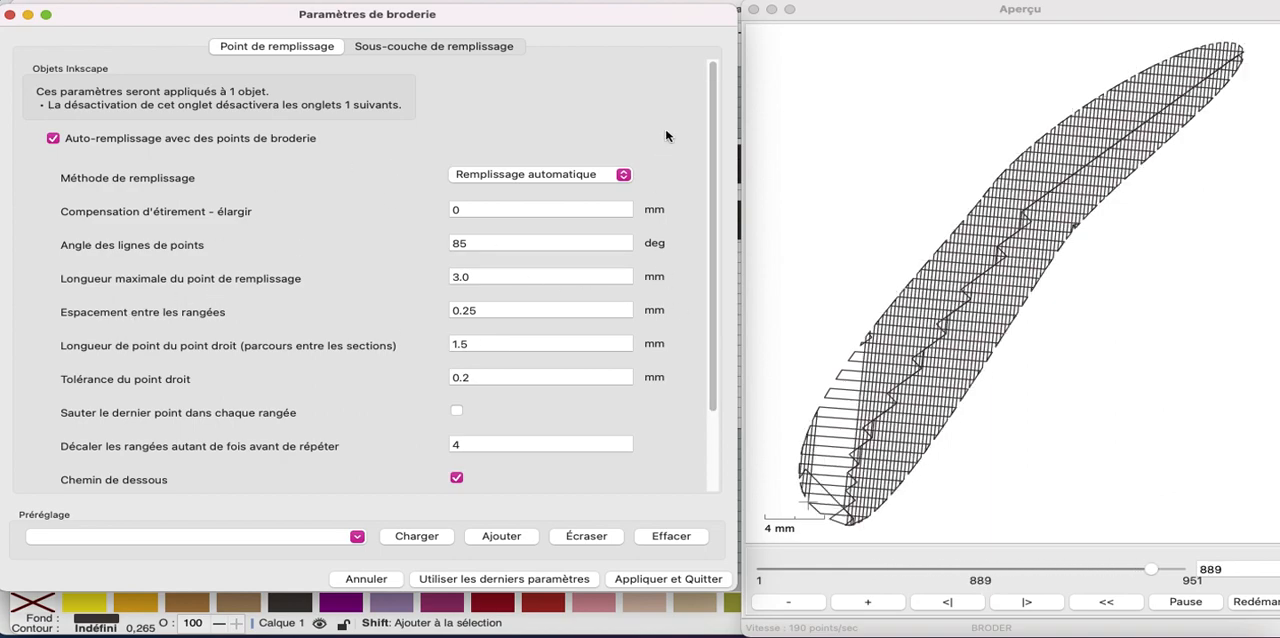
{"action": "left_click", "coordinate": [436, 47]}
{"action": "left_click", "coordinate": [58, 126]}
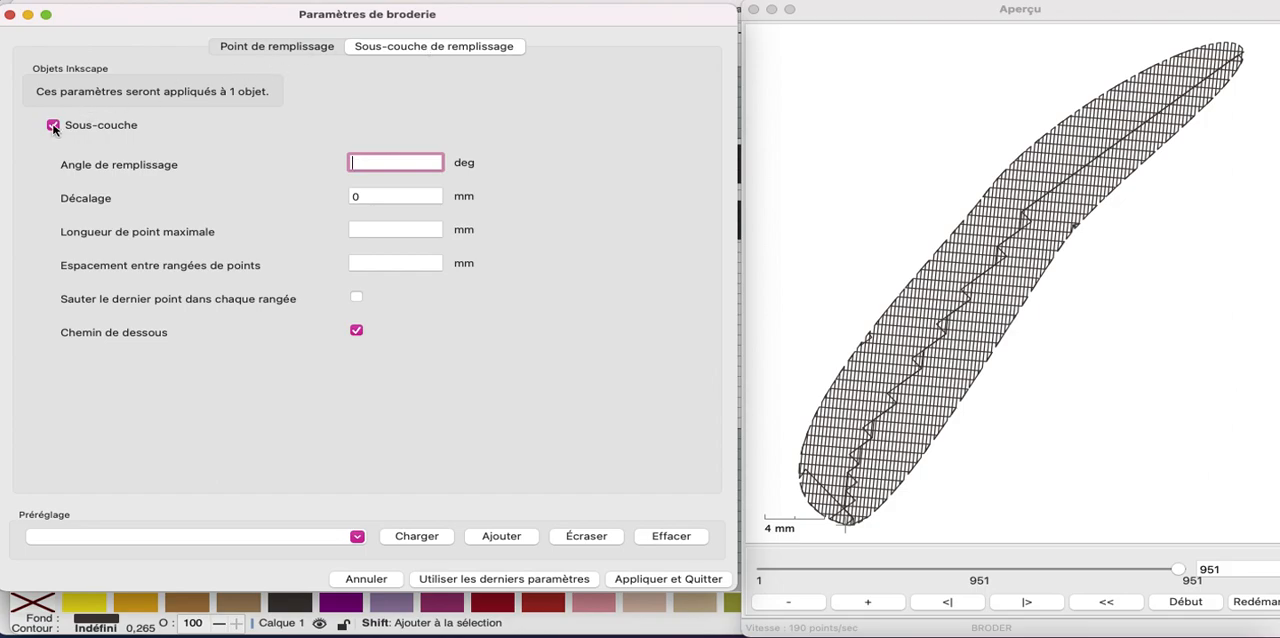
{"action": "left_click", "coordinate": [270, 56]}
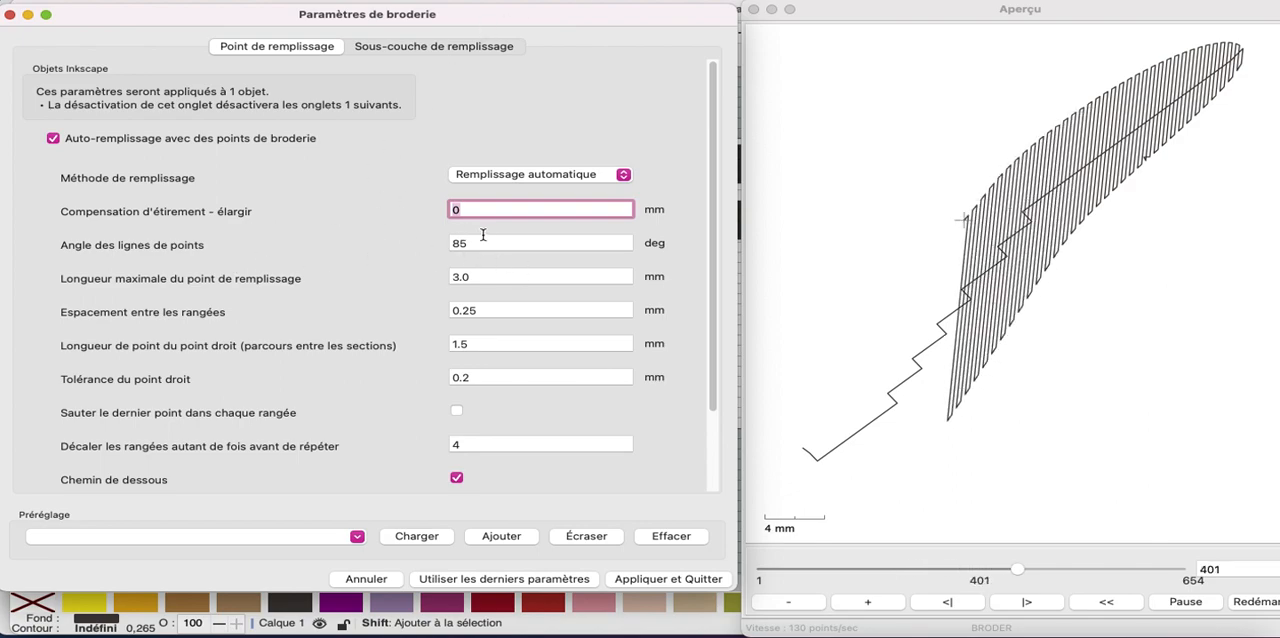
Try stitch line angles of 70, 65 and 60 degrees on the right curved shape's fill
{"action": "key", "text": "Tab"}
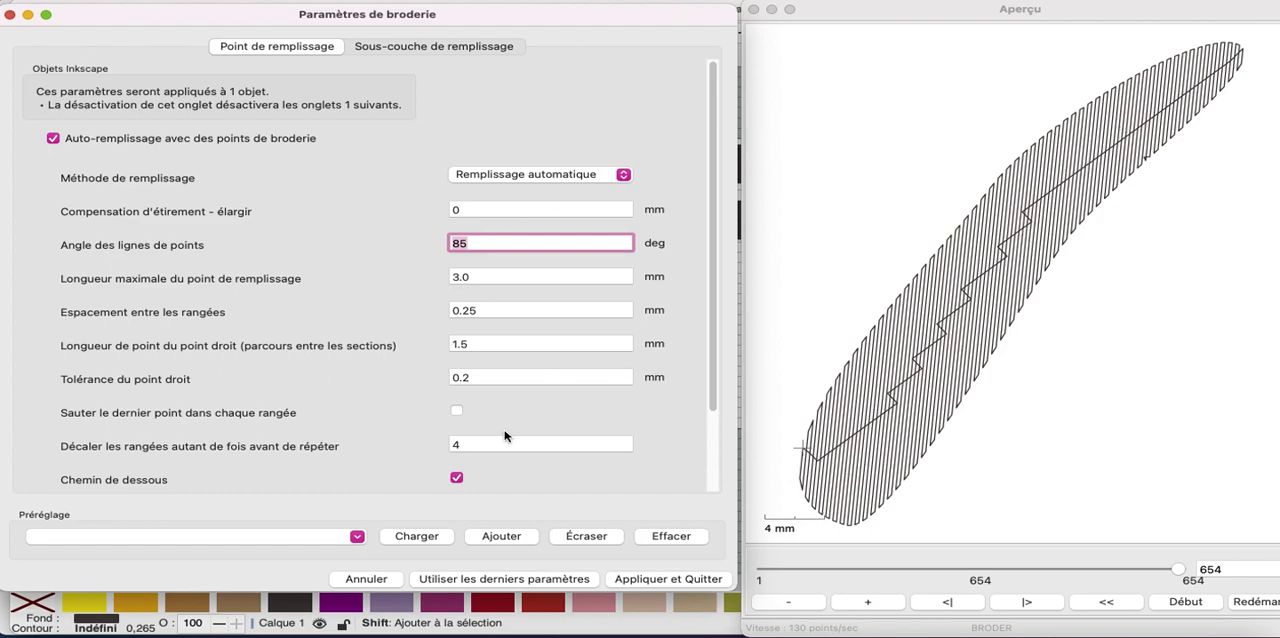
{"action": "type", "text": "70"}
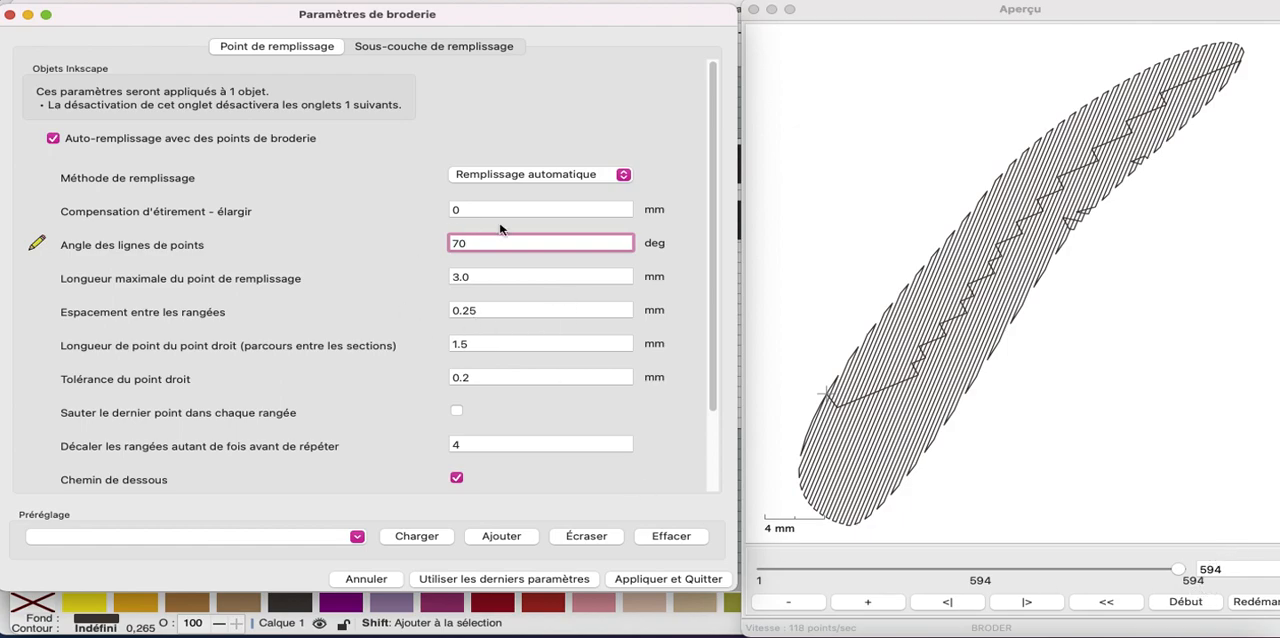
{"action": "left_click_drag", "start_coordinate": [475, 240], "coordinate": [338, 248]}
{"action": "type", "text": "65"}
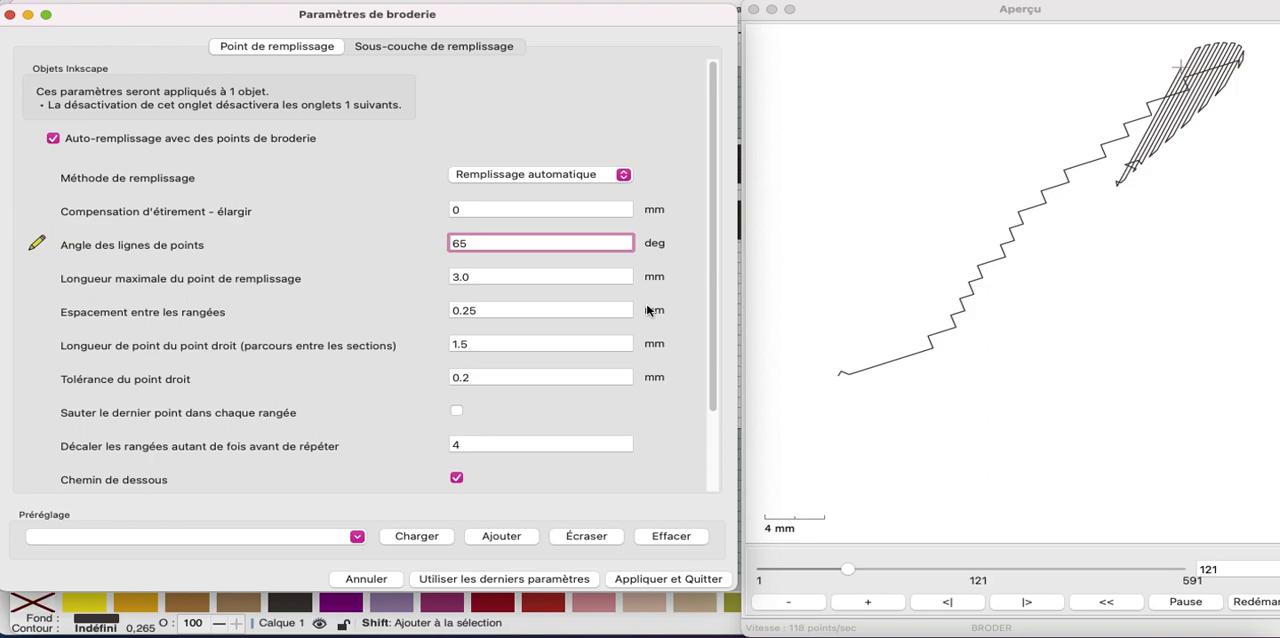
{"action": "key", "text": "BackSpace"}
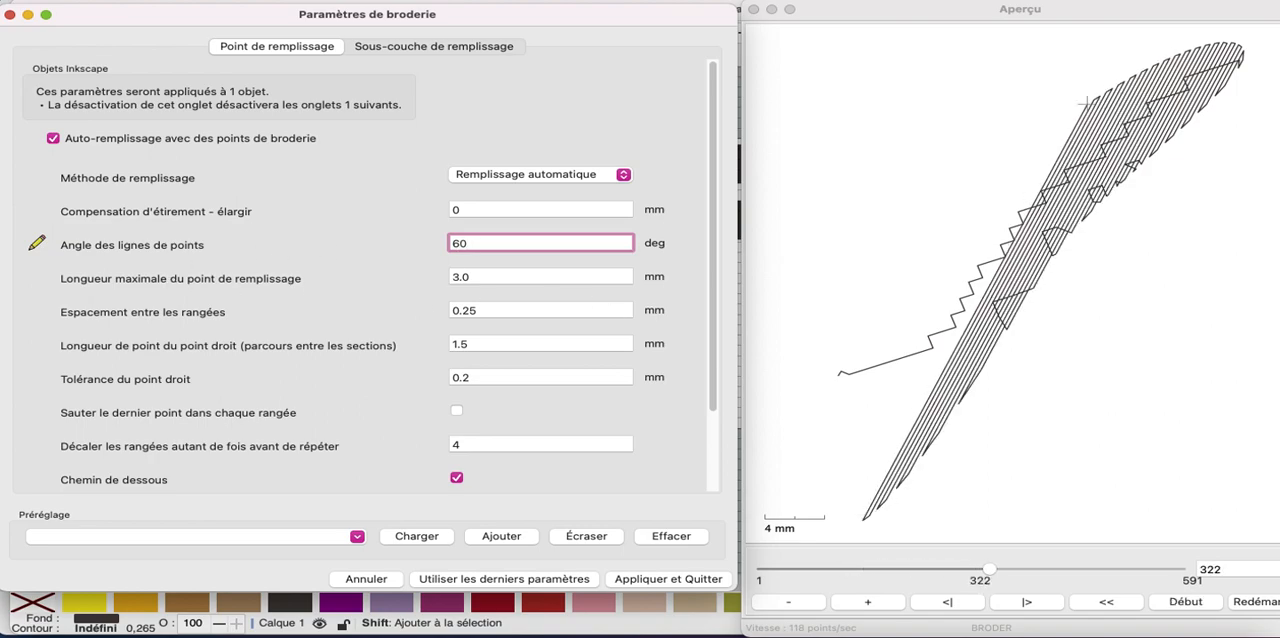
{"action": "type", "text": "0"}
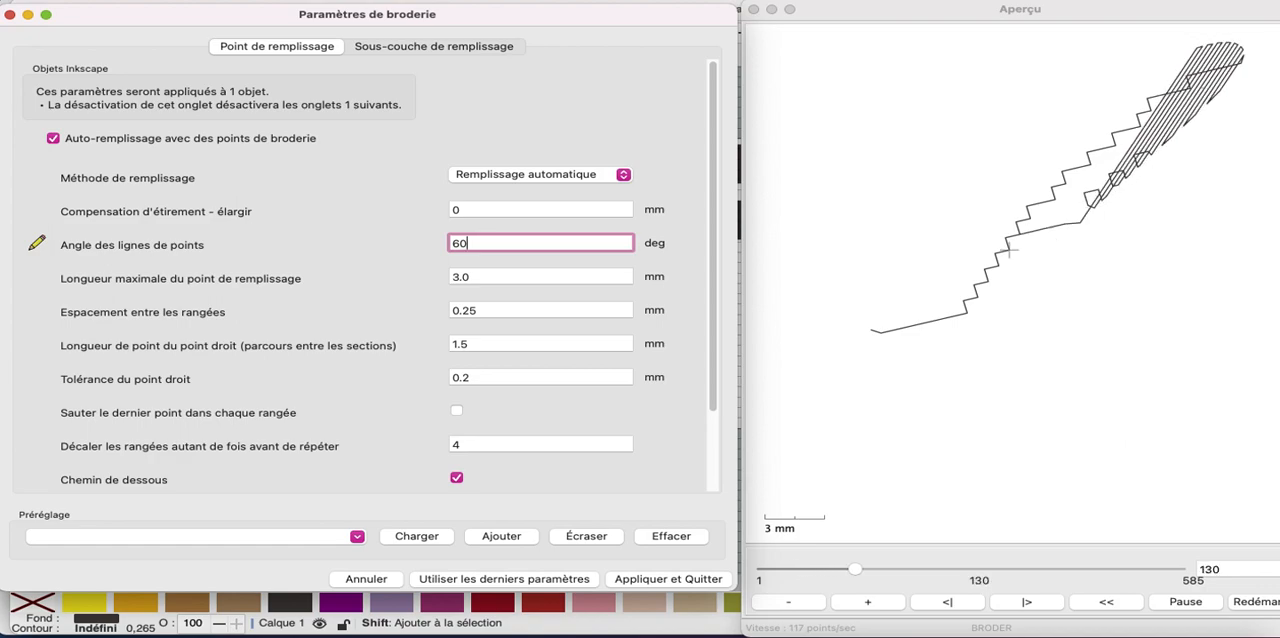
Set the angle of the stitch lines to 50 degrees for the right curved shape
{"action": "left_click_drag", "start_coordinate": [472, 242], "coordinate": [401, 238]}
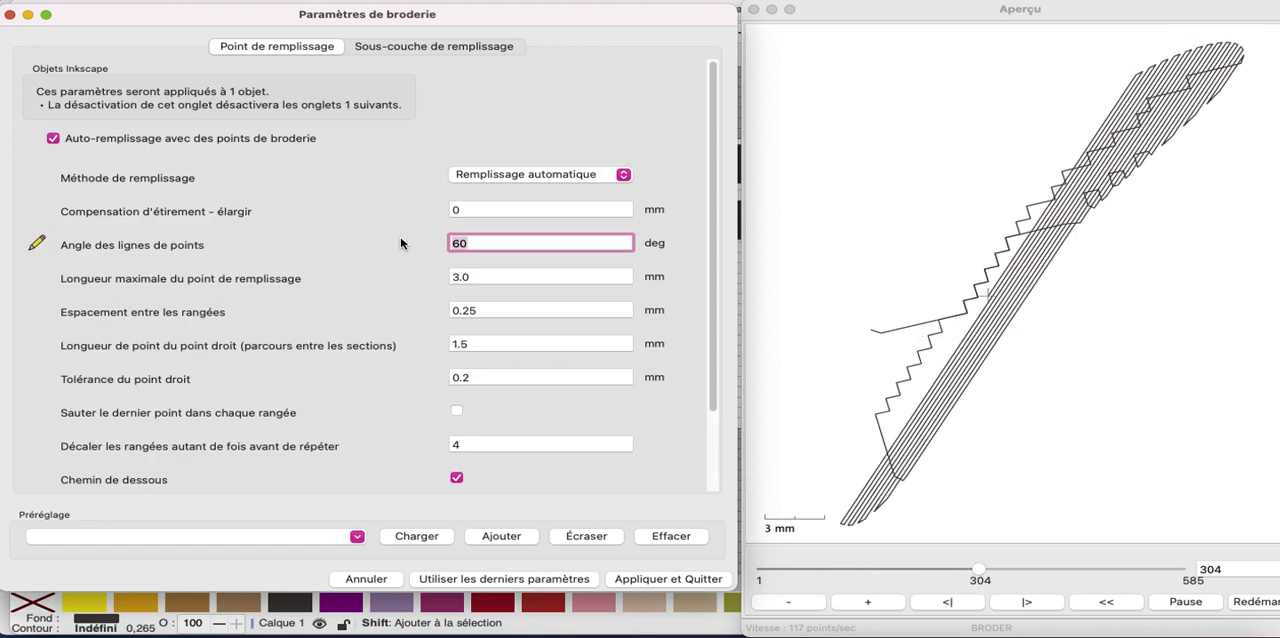
{"action": "key", "text": "BackSpace"}
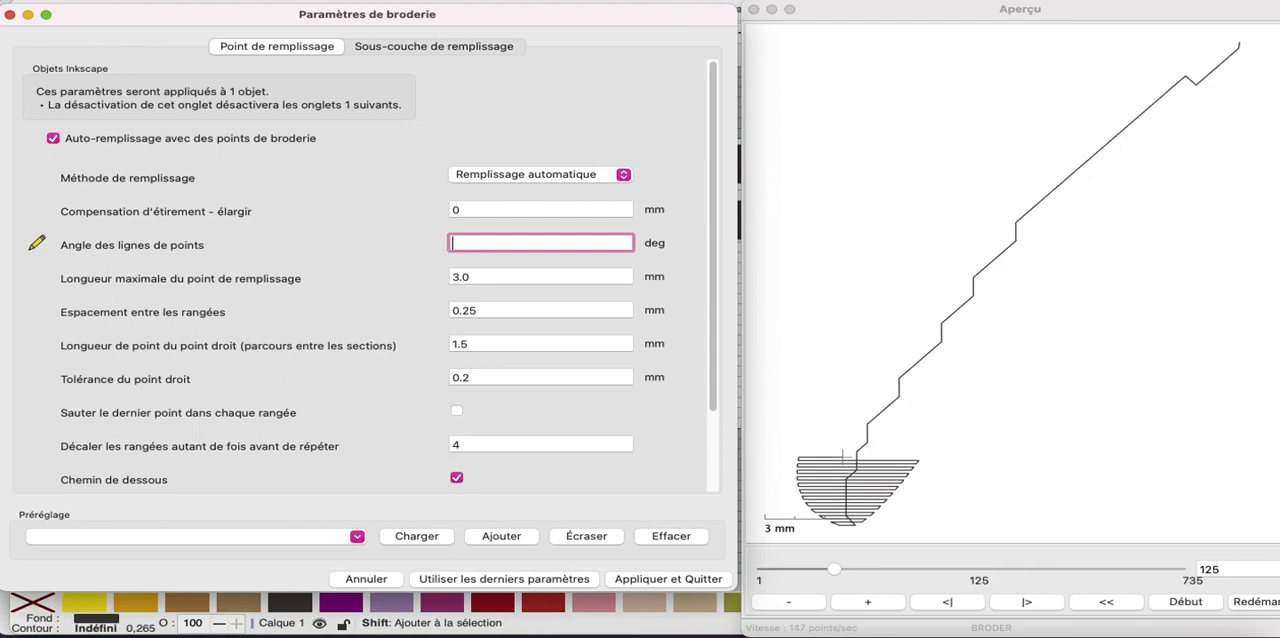
{"action": "type", "text": "5"}
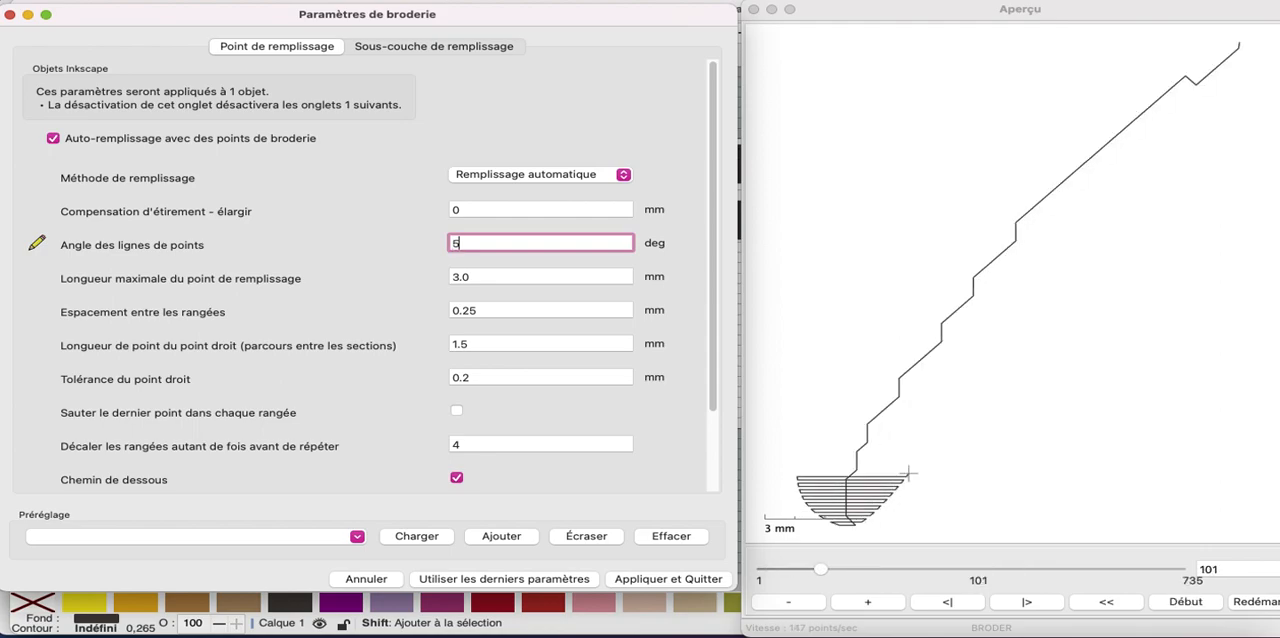
{"action": "type", "text": "0"}
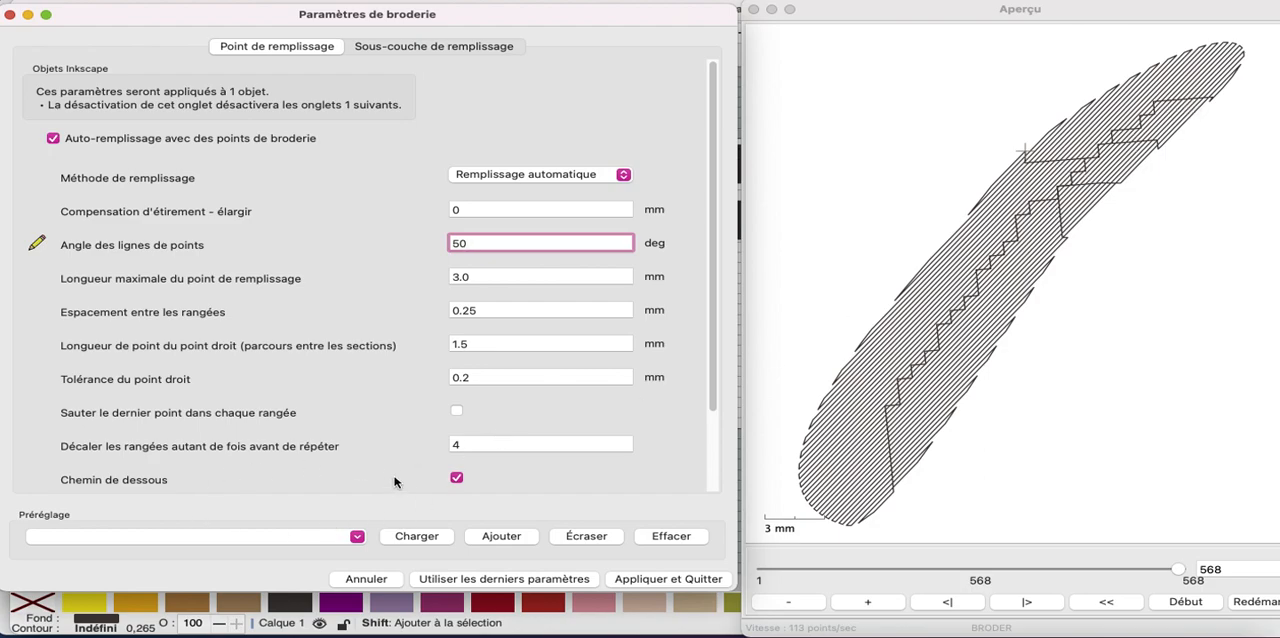
Disable the underpath, set the running stitch length between sections to 2 mm, and apply the right curved shape's parameters
{"action": "left_click", "coordinate": [457, 479]}
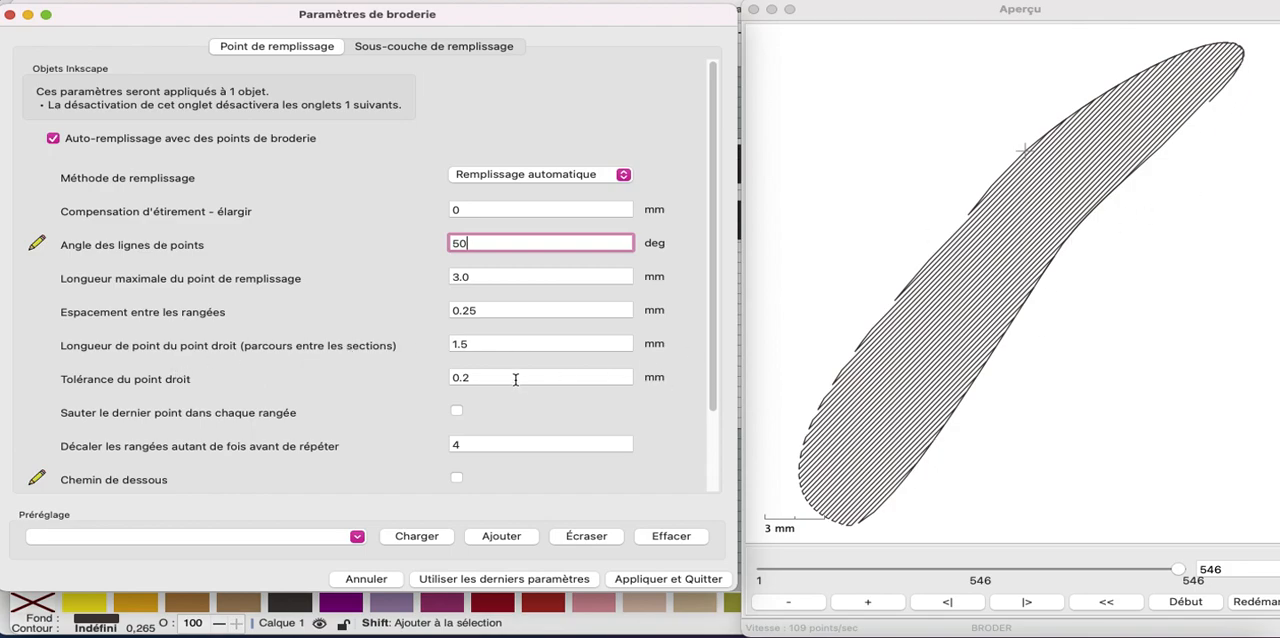
{"action": "left_click", "coordinate": [480, 343]}
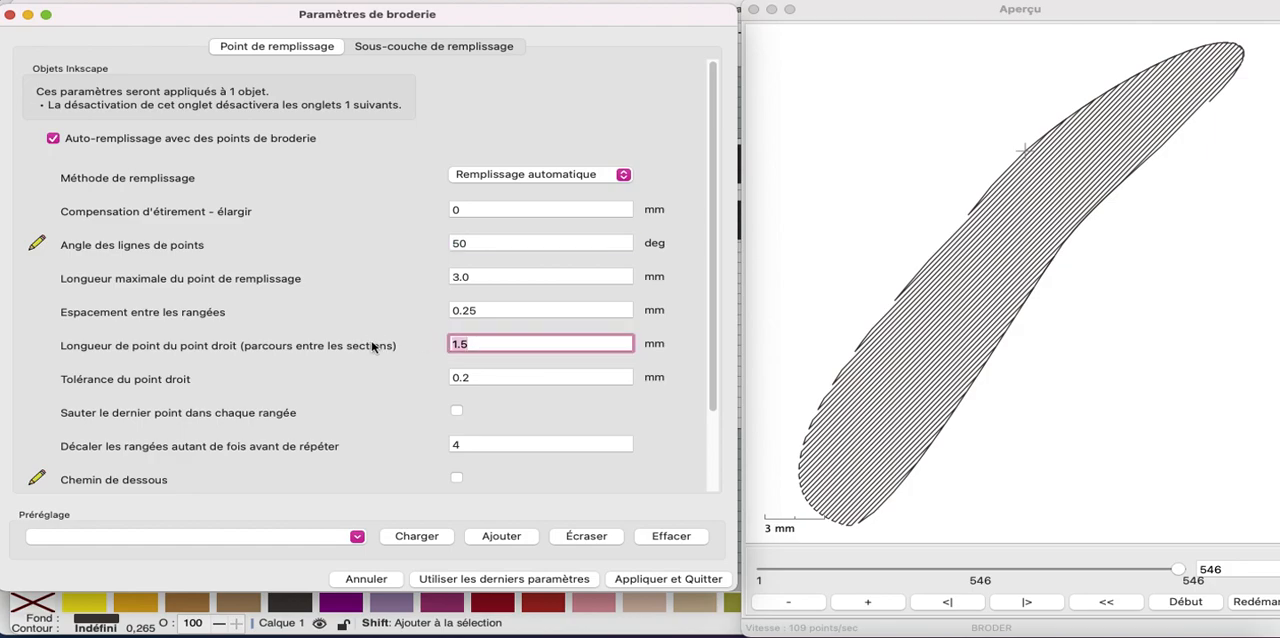
{"action": "type", "text": "2"}
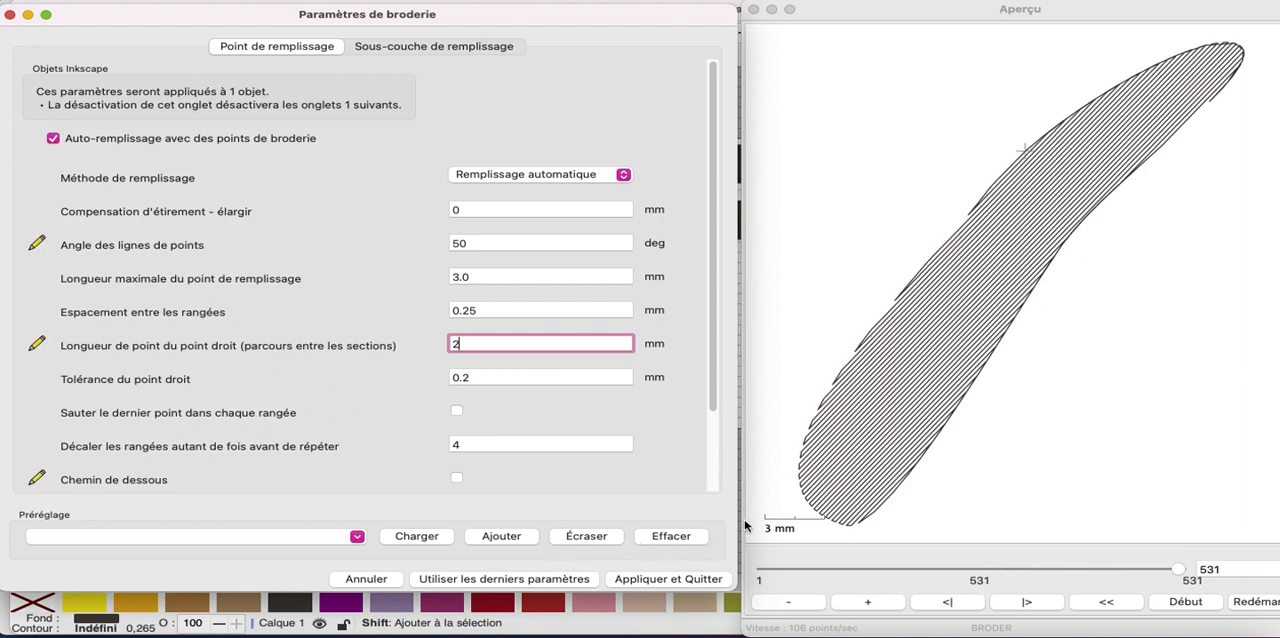
{"action": "left_click", "coordinate": [655, 580]}
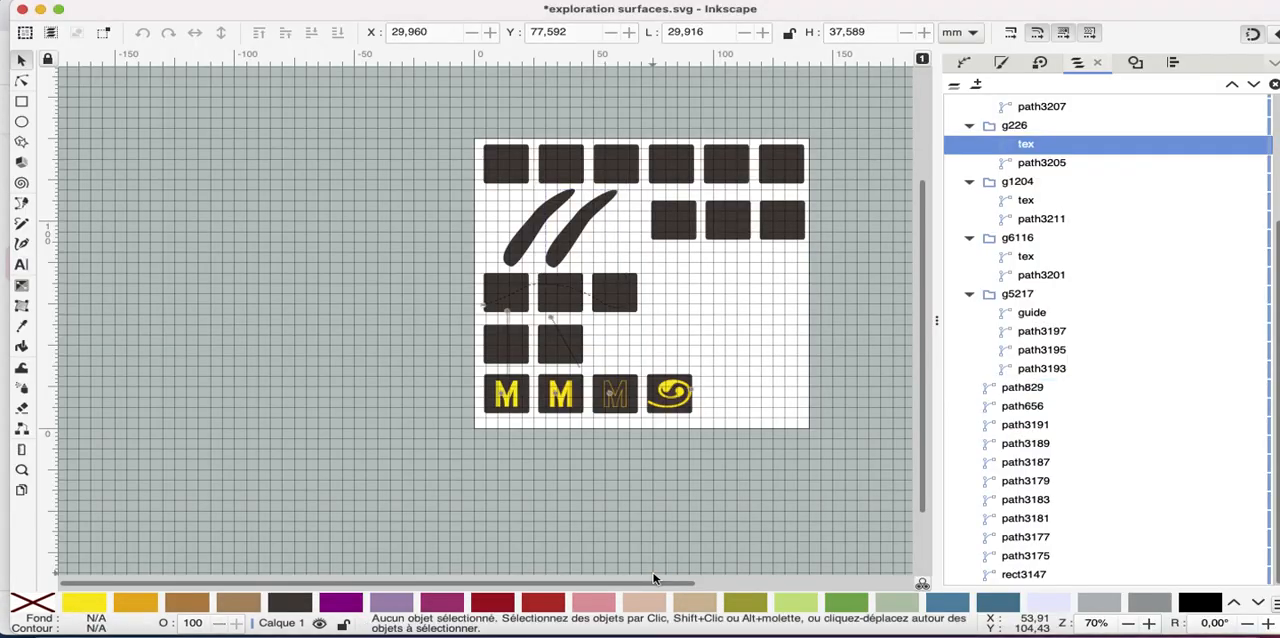
Run the Ink/Stitch simulator on both curved shapes with needle points shown, speeding it up to 1024 stitches per second
{"action": "left_click", "coordinate": [520, 258], "text": "shift"}
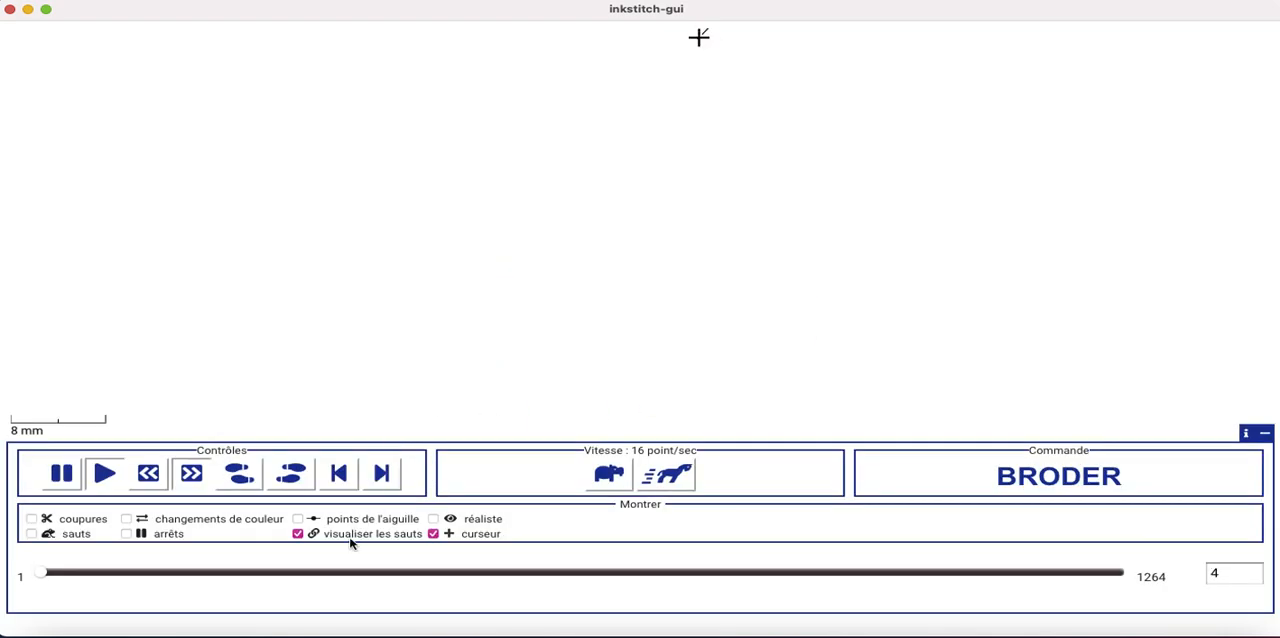
{"action": "left_click", "coordinate": [298, 520]}
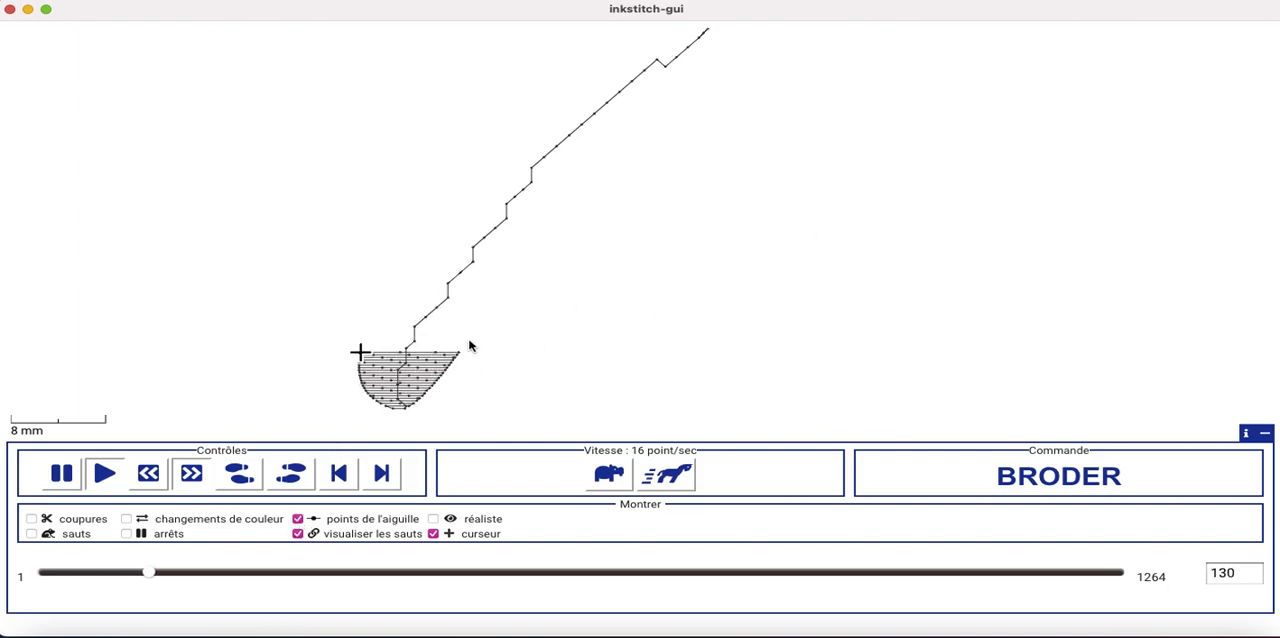
{"action": "left_click", "coordinate": [643, 479]}
{"action": "left_click", "coordinate": [643, 479]}
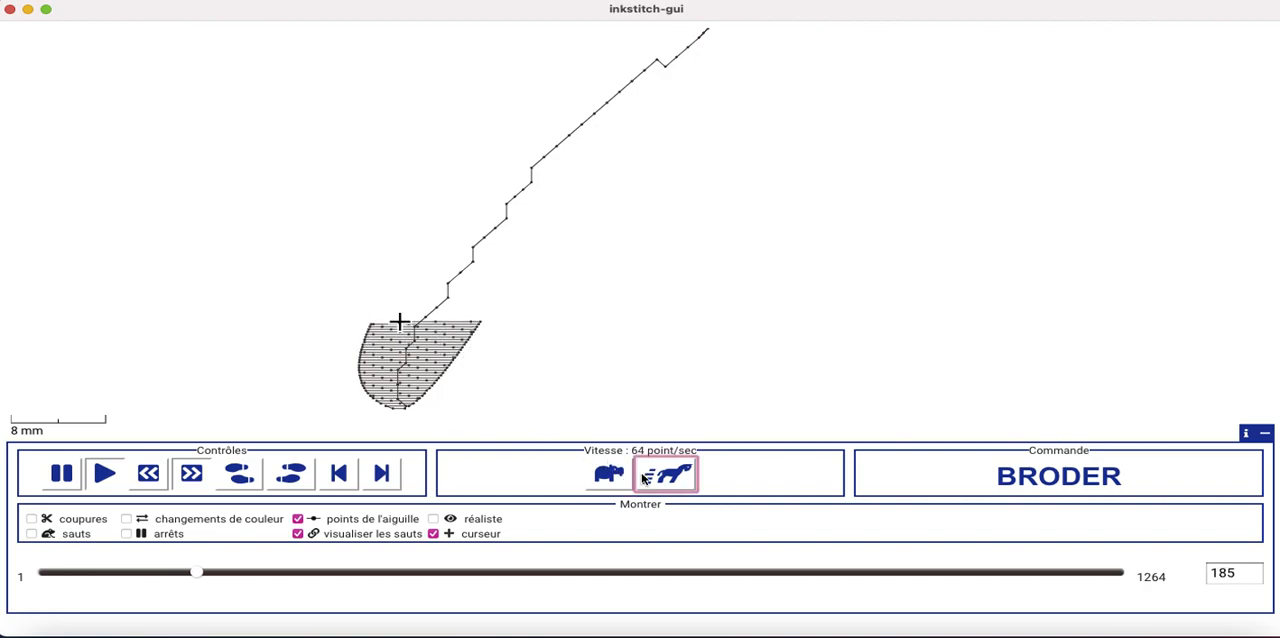
{"action": "left_click", "coordinate": [643, 479]}
{"action": "left_click", "coordinate": [643, 479]}
{"action": "left_click", "coordinate": [643, 479]}
{"action": "left_click", "coordinate": [643, 479]}
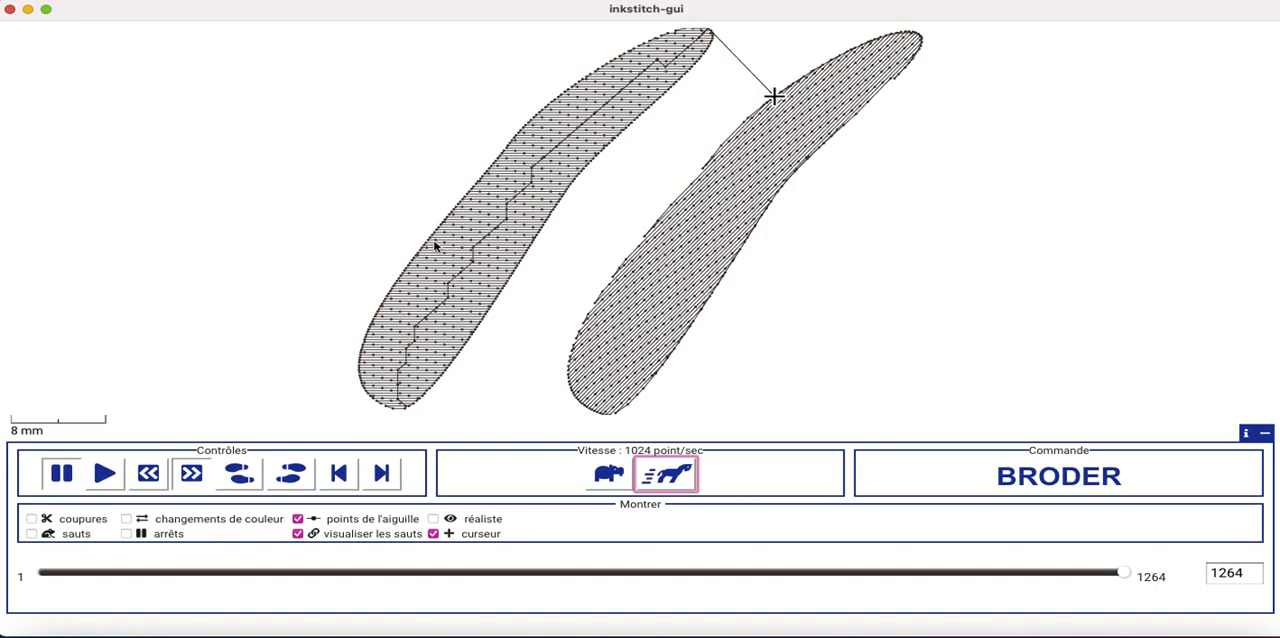
Examine the needle points of the two curved fills up close and quit the simulator
{"action": "scroll", "coordinate": [443, 258], "scroll_direction": "up", "scroll_amount": 5}
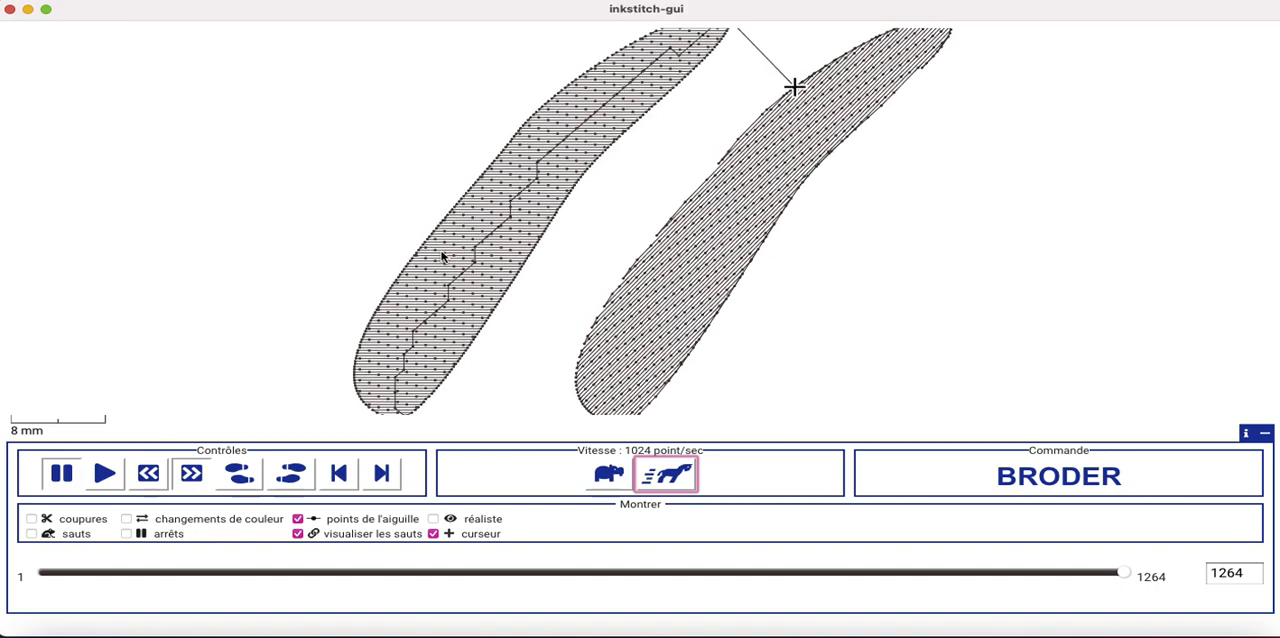
{"action": "scroll", "coordinate": [443, 258], "scroll_direction": "up", "scroll_amount": 2}
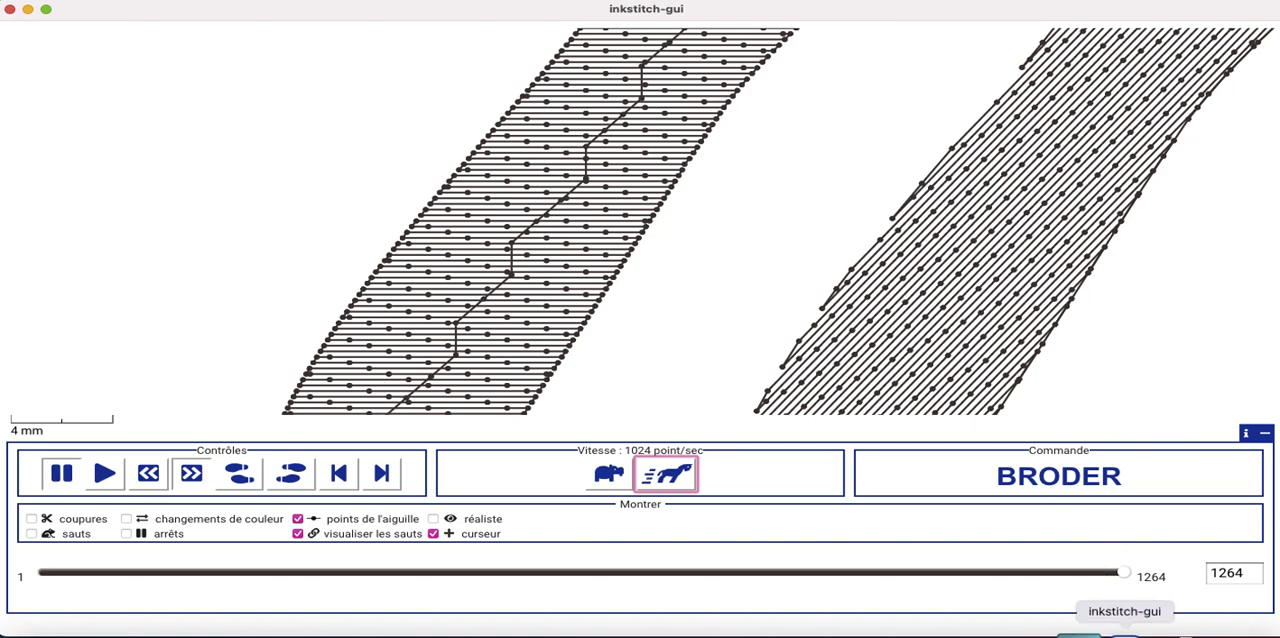
{"action": "right_click", "coordinate": [1130, 628]}
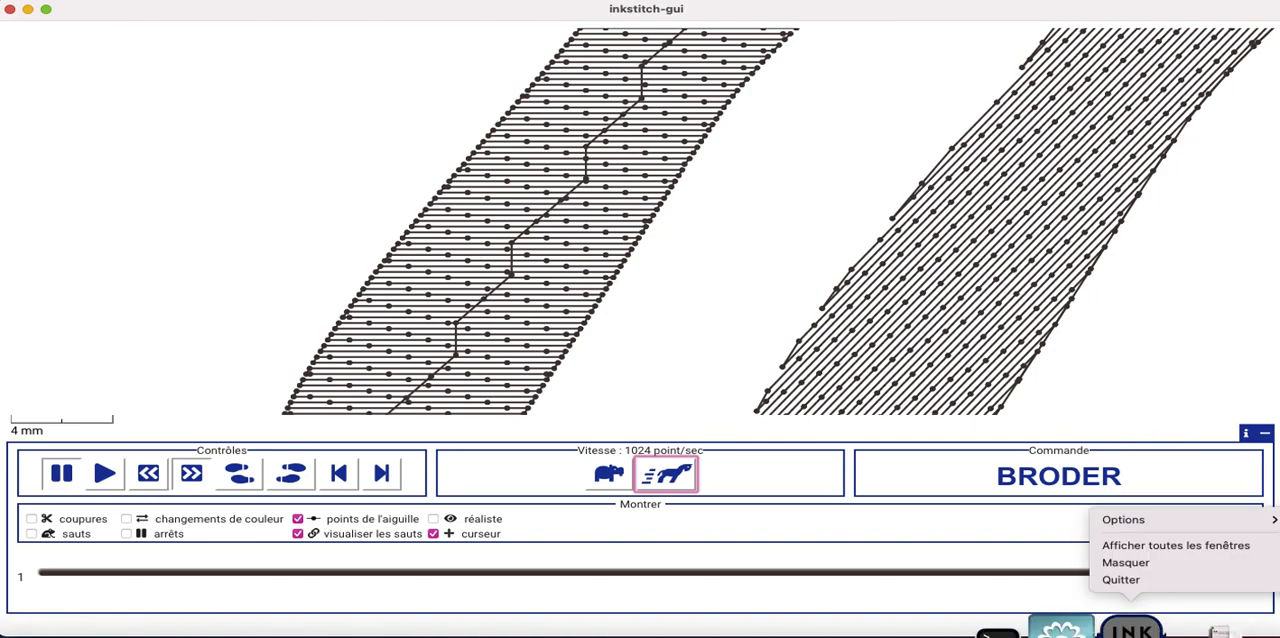
{"action": "left_click", "coordinate": [1128, 582]}
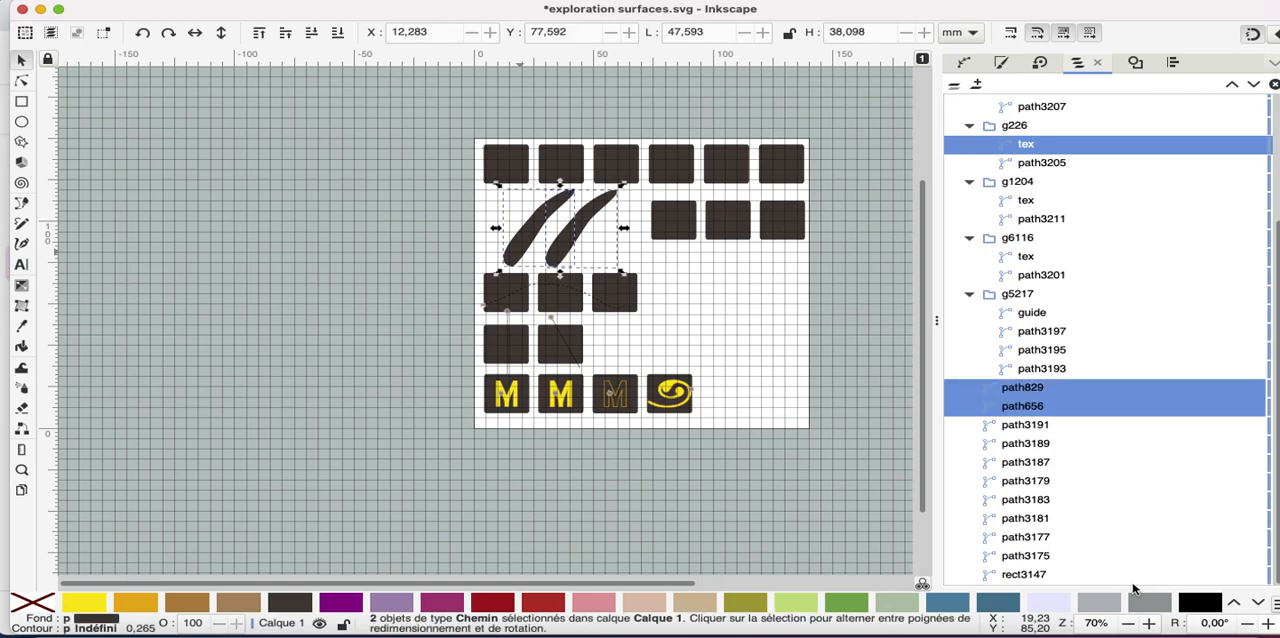
Measure the length and angle of the right curved shape along its axis, from its lower end to its upper tip
{"action": "scroll", "coordinate": [597, 405], "scroll_direction": "up", "scroll_amount": 6, "text": "ctrl"}
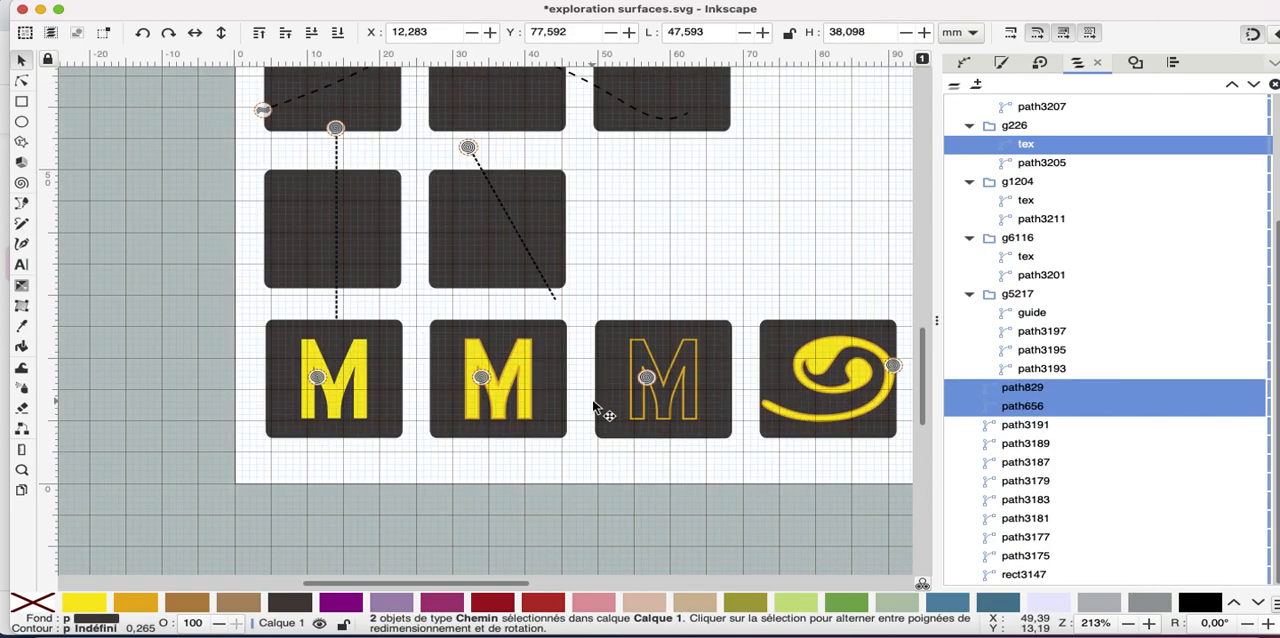
{"action": "scroll", "coordinate": [597, 405], "scroll_direction": "up", "scroll_amount": 3}
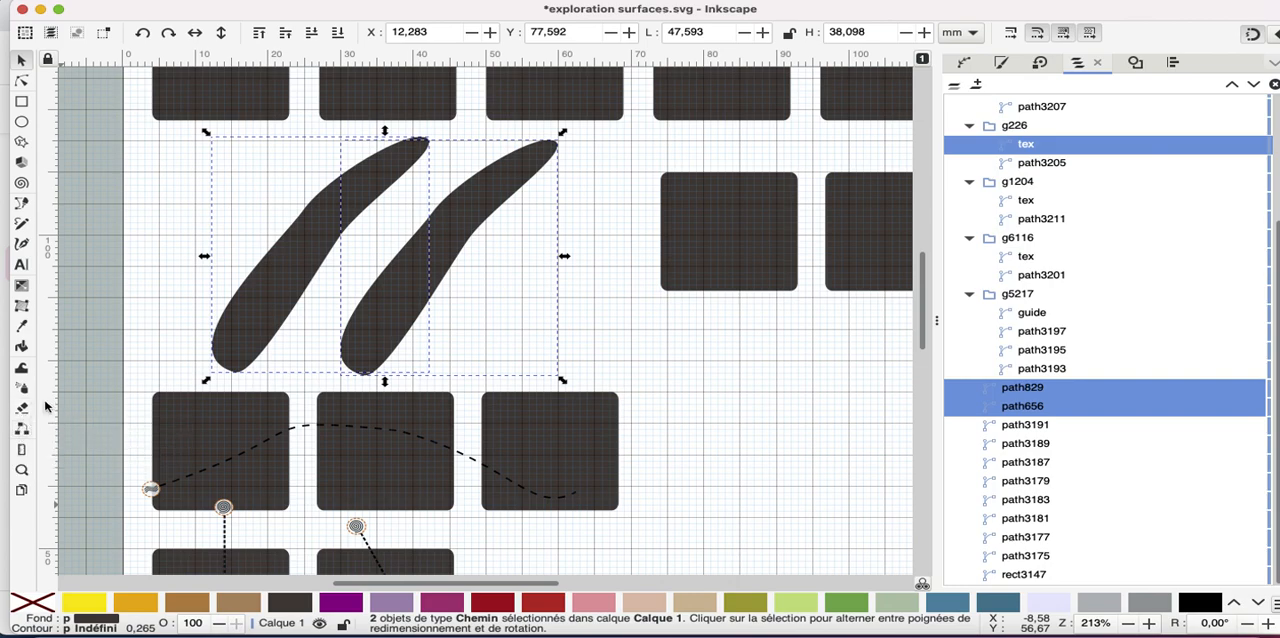
{"action": "left_click", "coordinate": [20, 450]}
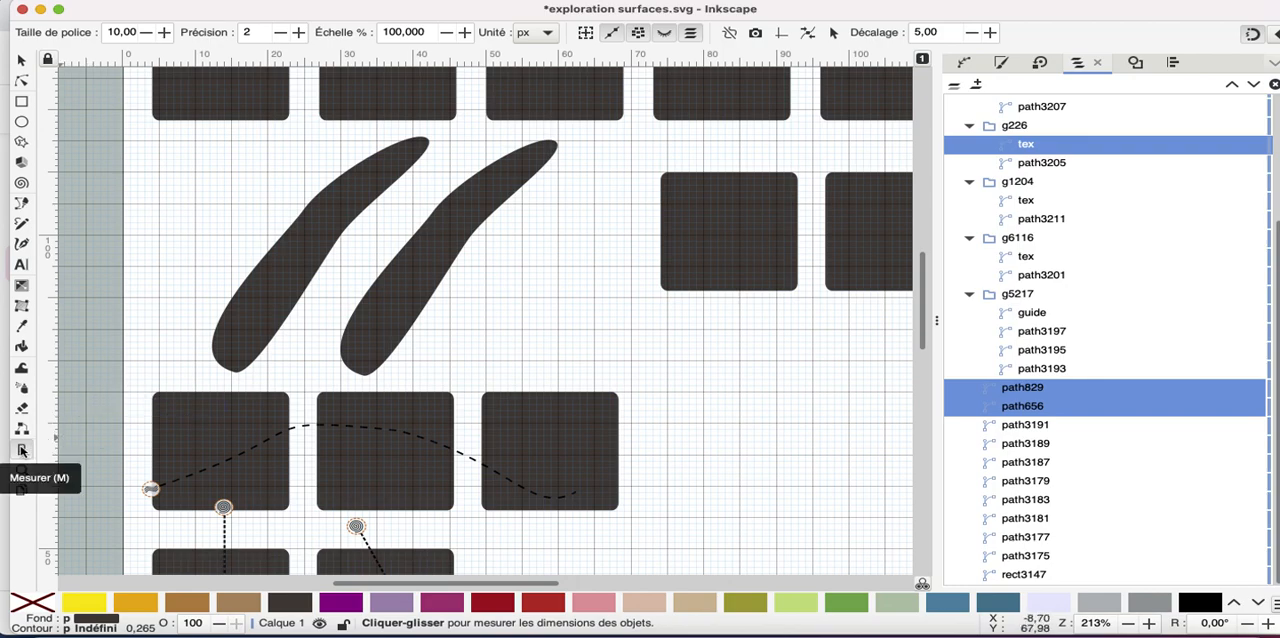
{"action": "mouse_move", "coordinate": [372, 360]}
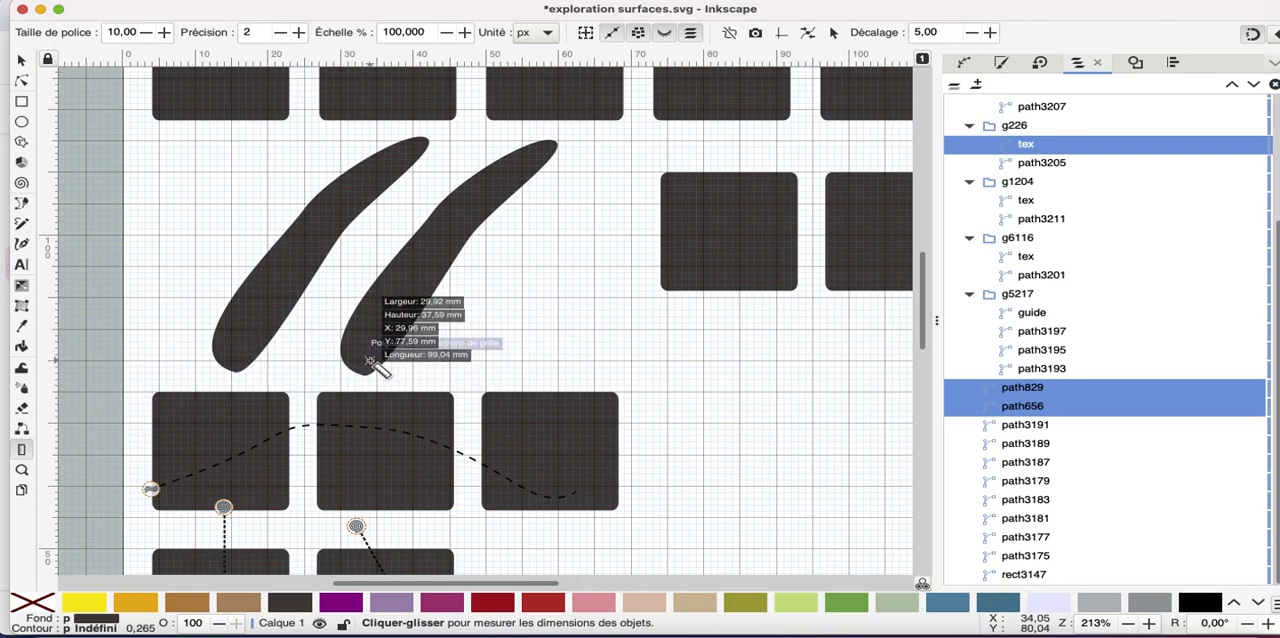
{"action": "left_click_drag", "start_coordinate": [372, 361], "coordinate": [545, 140]}
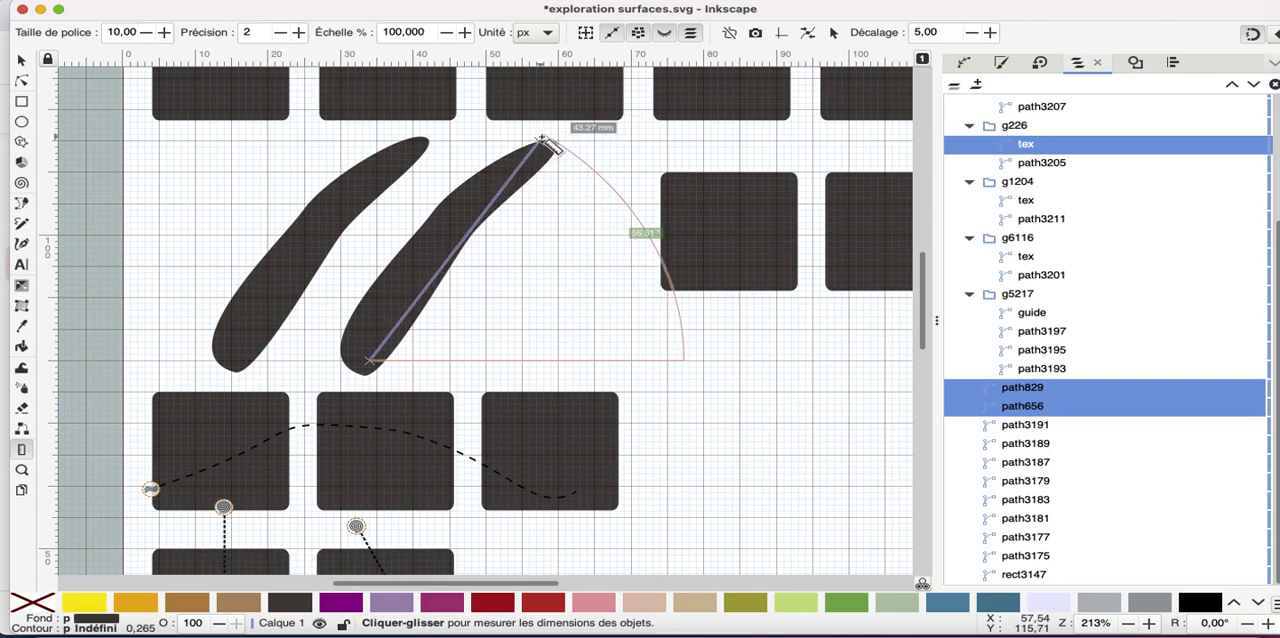
{"action": "left_click_drag", "start_coordinate": [549, 145], "coordinate": [549, 145]}
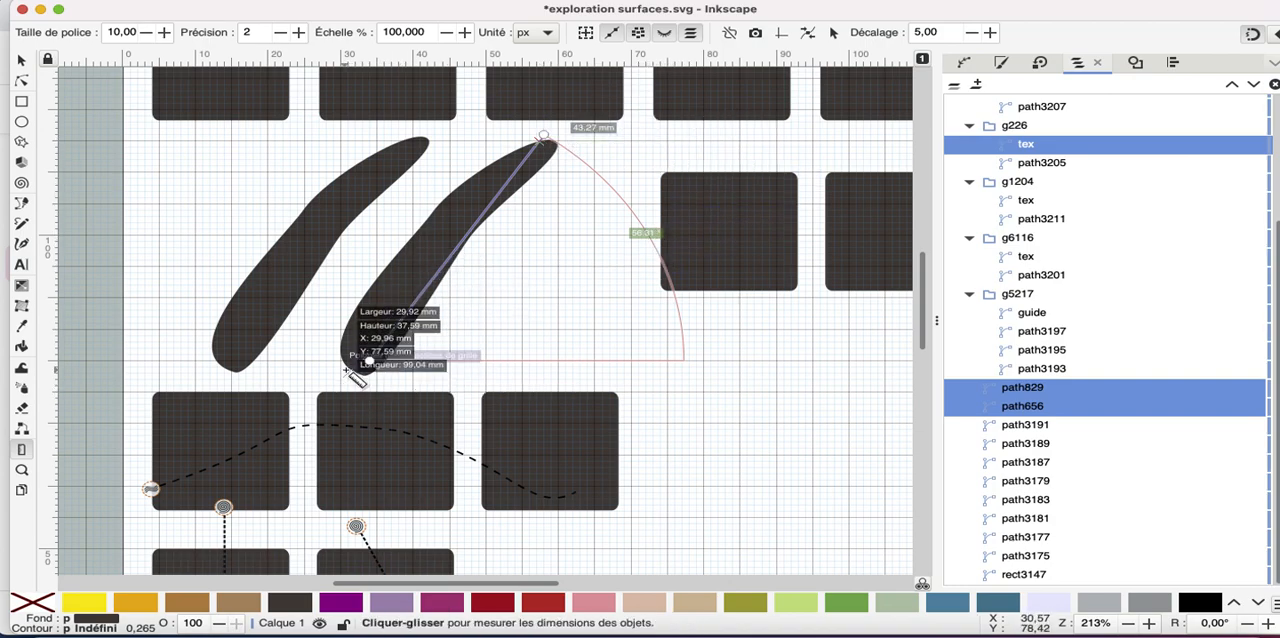
{"action": "left_click_drag", "start_coordinate": [366, 362], "coordinate": [543, 151]}
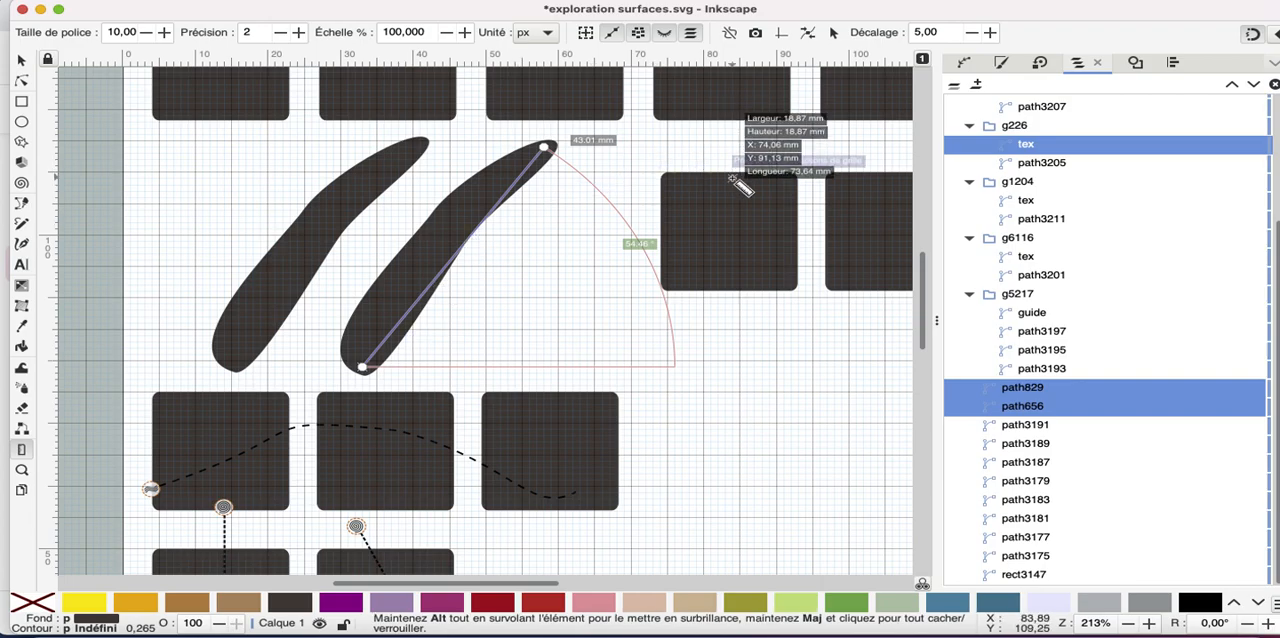
Select the three rounded squares beside the curved shapes and launch the Ink/Stitch simulator on them
{"action": "scroll", "coordinate": [785, 387], "scroll_direction": "down", "scroll_amount": 5}
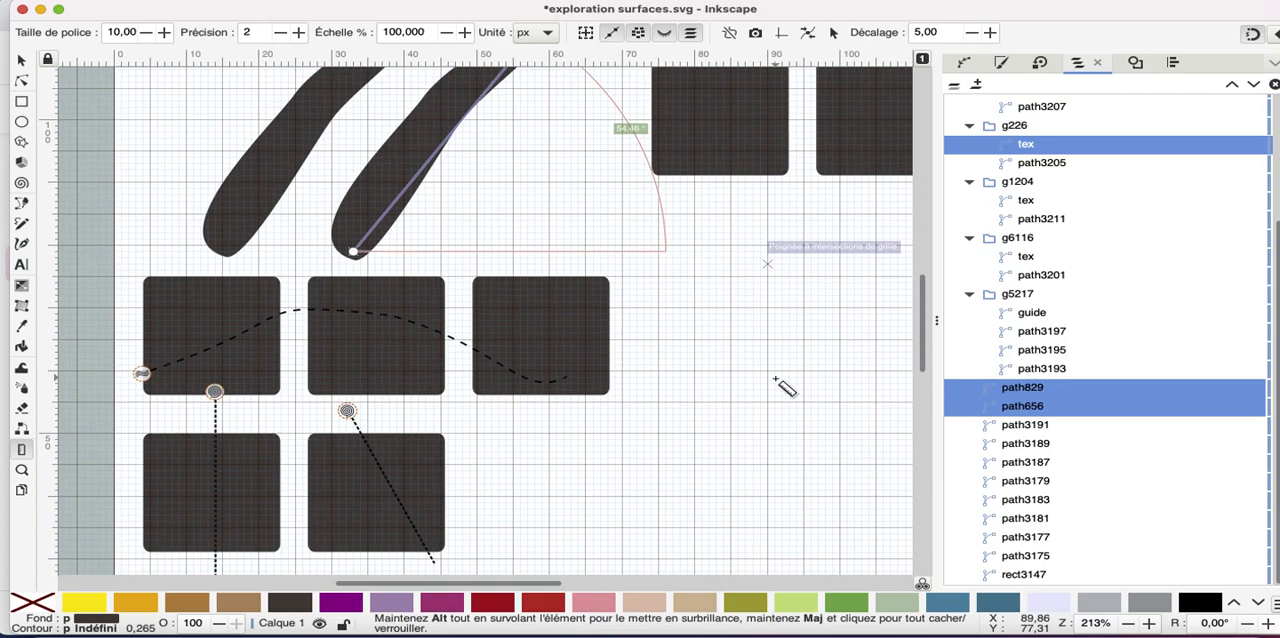
{"action": "scroll", "coordinate": [785, 387], "scroll_direction": "up", "scroll_amount": 5}
{"action": "scroll", "coordinate": [785, 387], "scroll_direction": "right", "scroll_amount": 5}
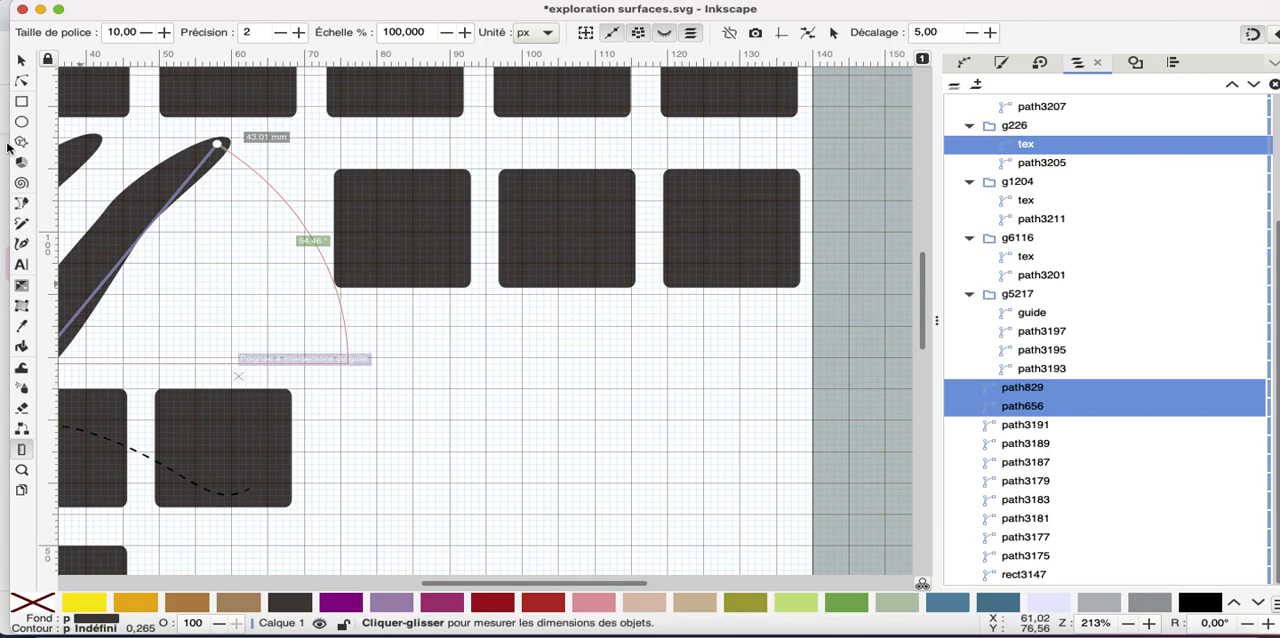
{"action": "left_click", "coordinate": [23, 61]}
{"action": "left_click", "coordinate": [420, 257]}
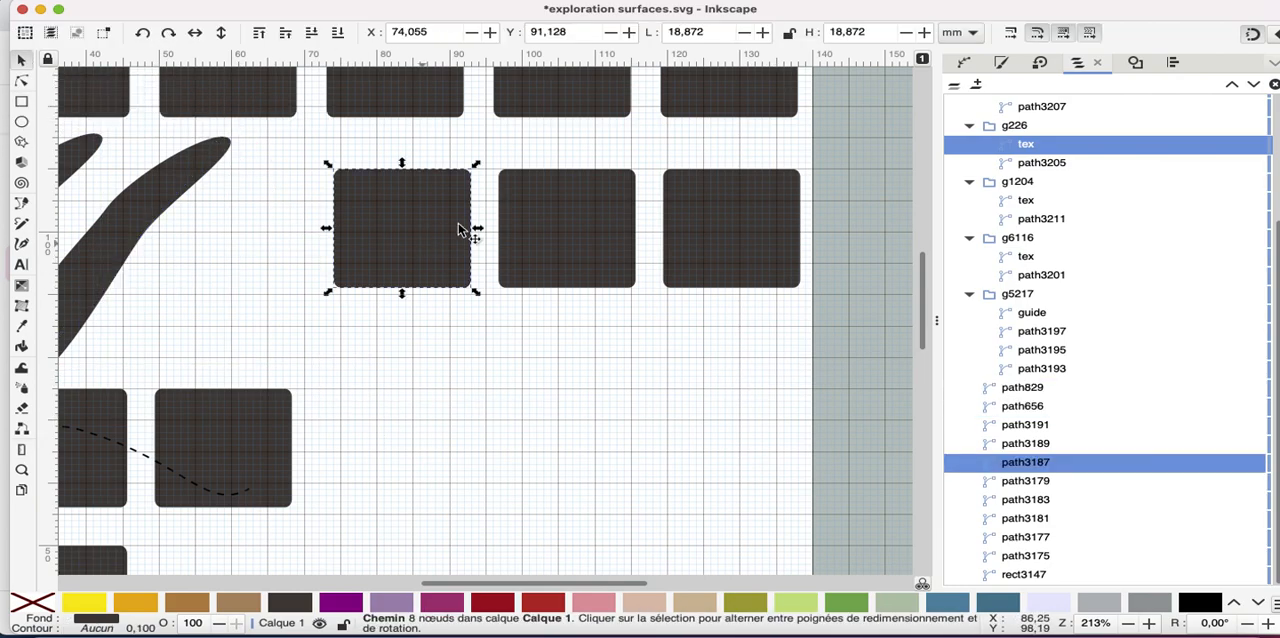
{"action": "left_click", "coordinate": [579, 238], "text": "shift"}
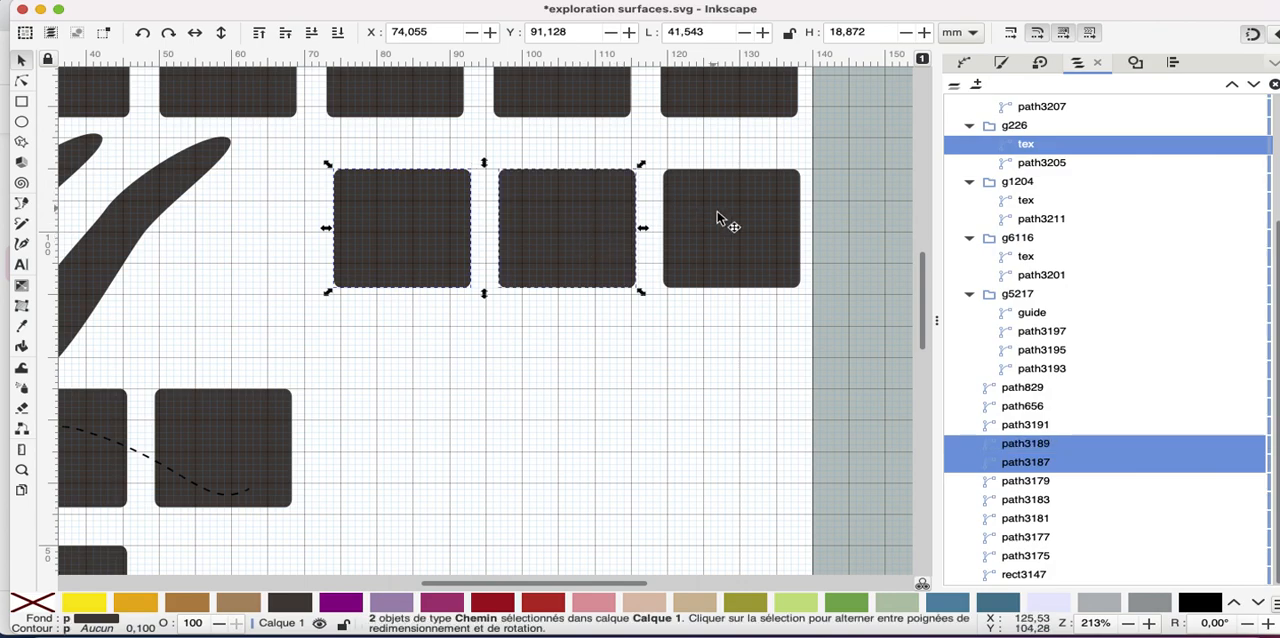
{"action": "left_click", "coordinate": [721, 218], "text": "shift"}
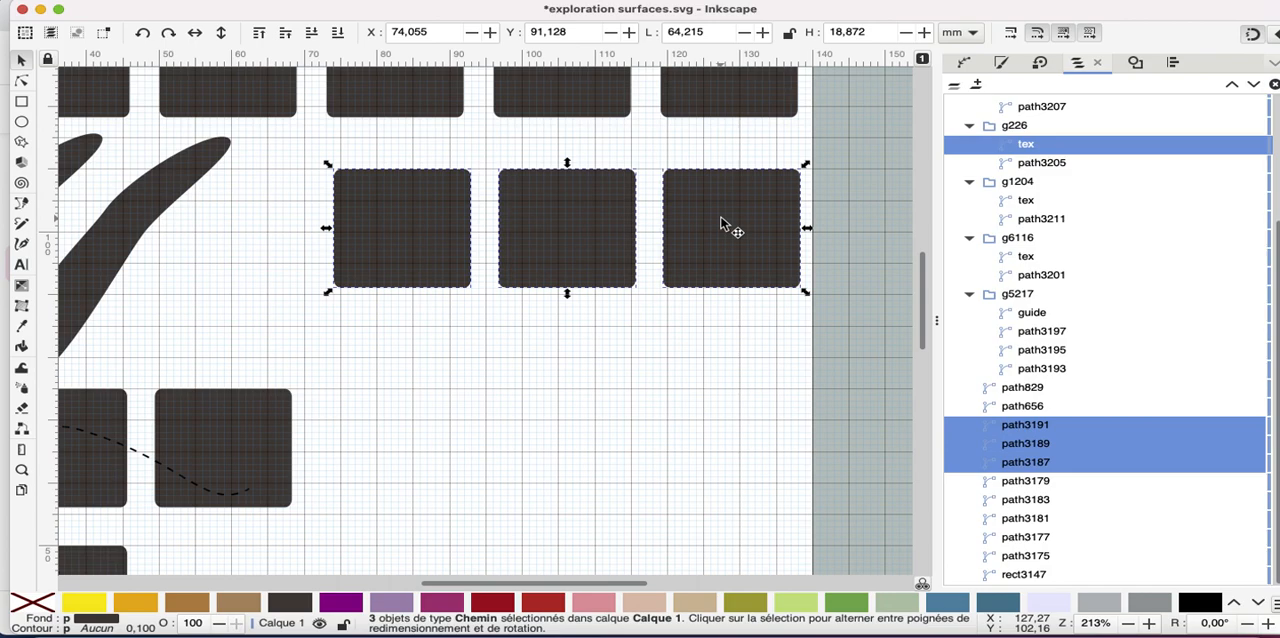
{"action": "key", "text": "shift"}
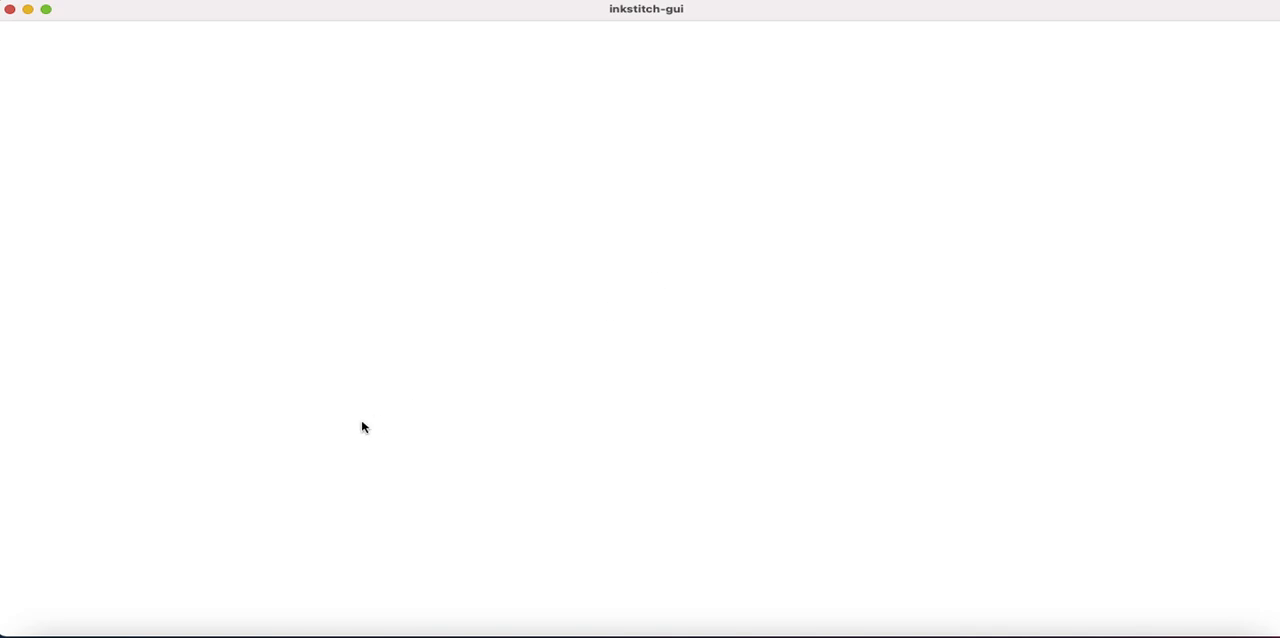
Simulate the three squares' contour fills with needle points shown, speeding up to 1024 stitches per second, and quit the simulator
{"action": "left_click", "coordinate": [297, 519]}
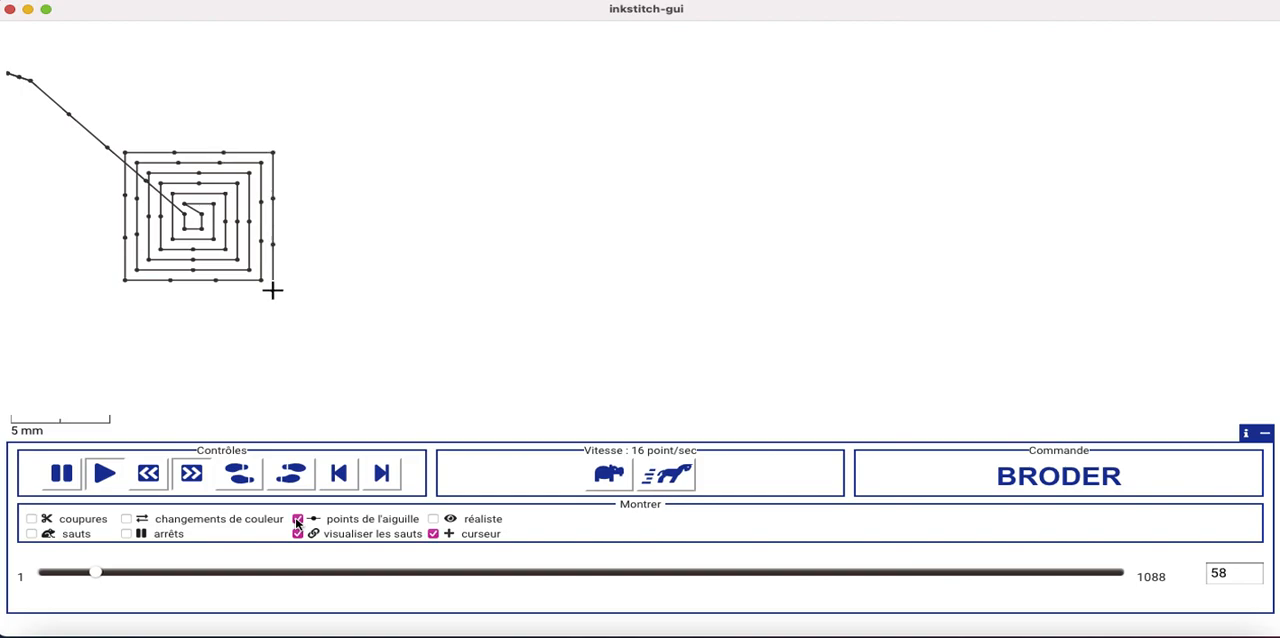
{"action": "left_click", "coordinate": [692, 478]}
{"action": "left_click", "coordinate": [692, 478]}
{"action": "left_click", "coordinate": [692, 478]}
{"action": "left_click", "coordinate": [692, 478]}
{"action": "left_click", "coordinate": [692, 478]}
{"action": "left_click", "coordinate": [692, 478]}
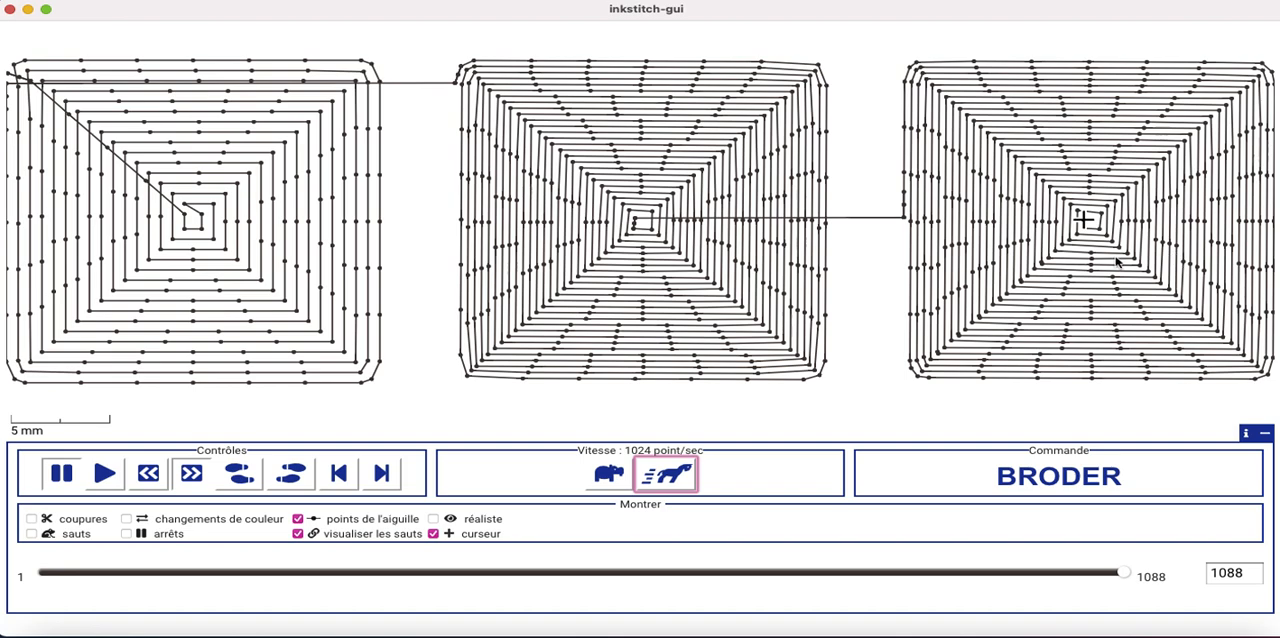
{"action": "right_click", "coordinate": [1120, 628]}
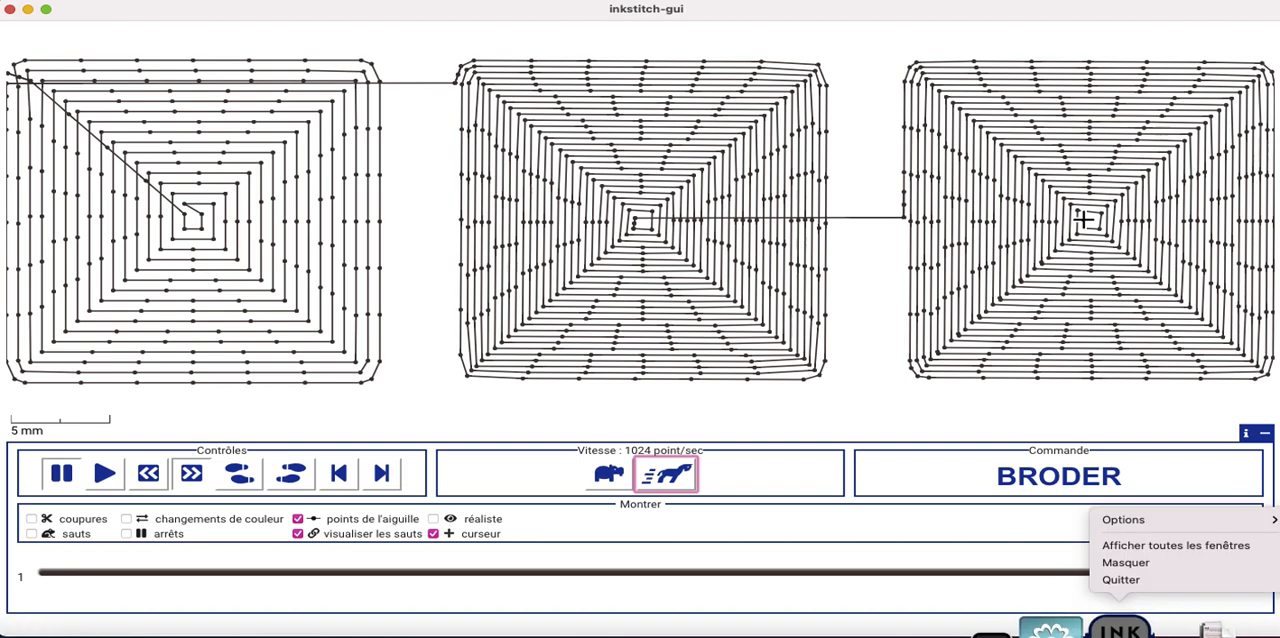
{"action": "left_click", "coordinate": [1115, 581]}
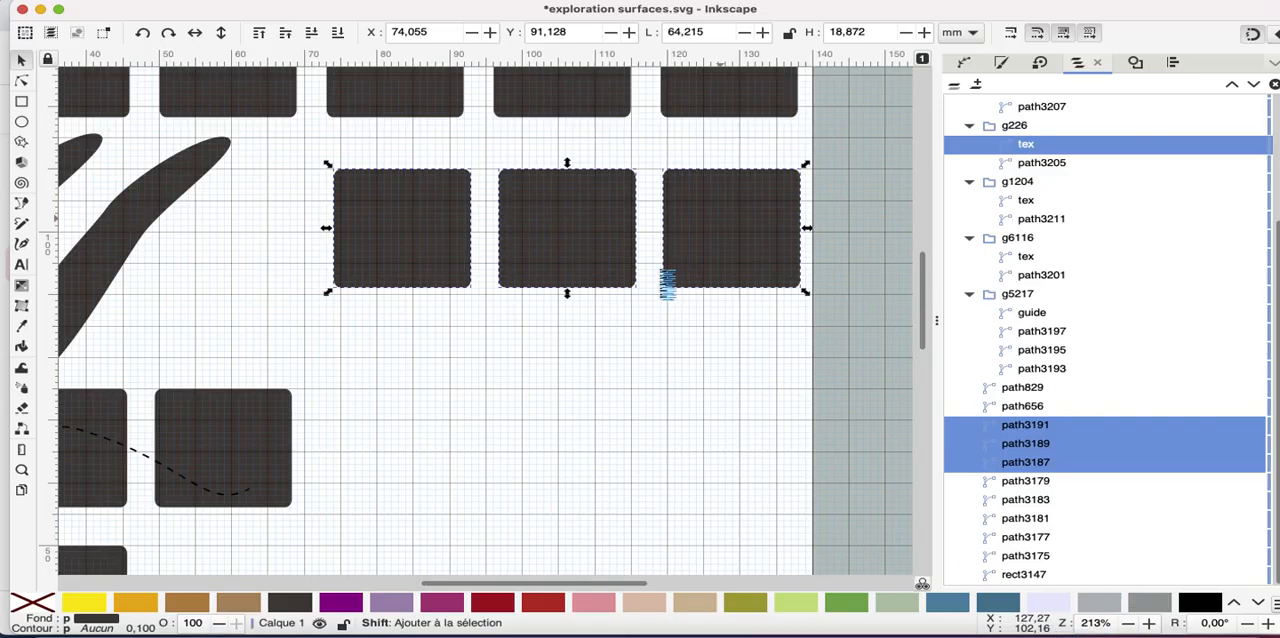
Set the contour fill strategy of the rightmost of the three squares to Double spirale and apply its embroidery parameters
{"action": "left_click", "coordinate": [698, 387]}
{"action": "left_click", "coordinate": [740, 242]}
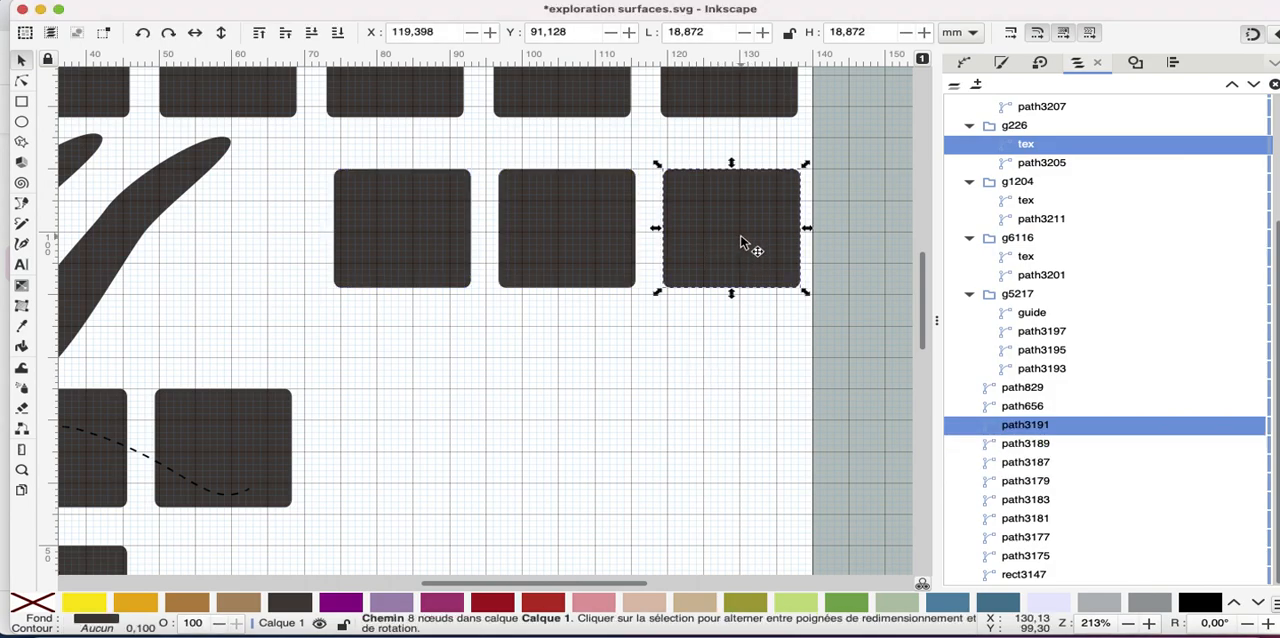
{"action": "key", "text": "shift+p"}
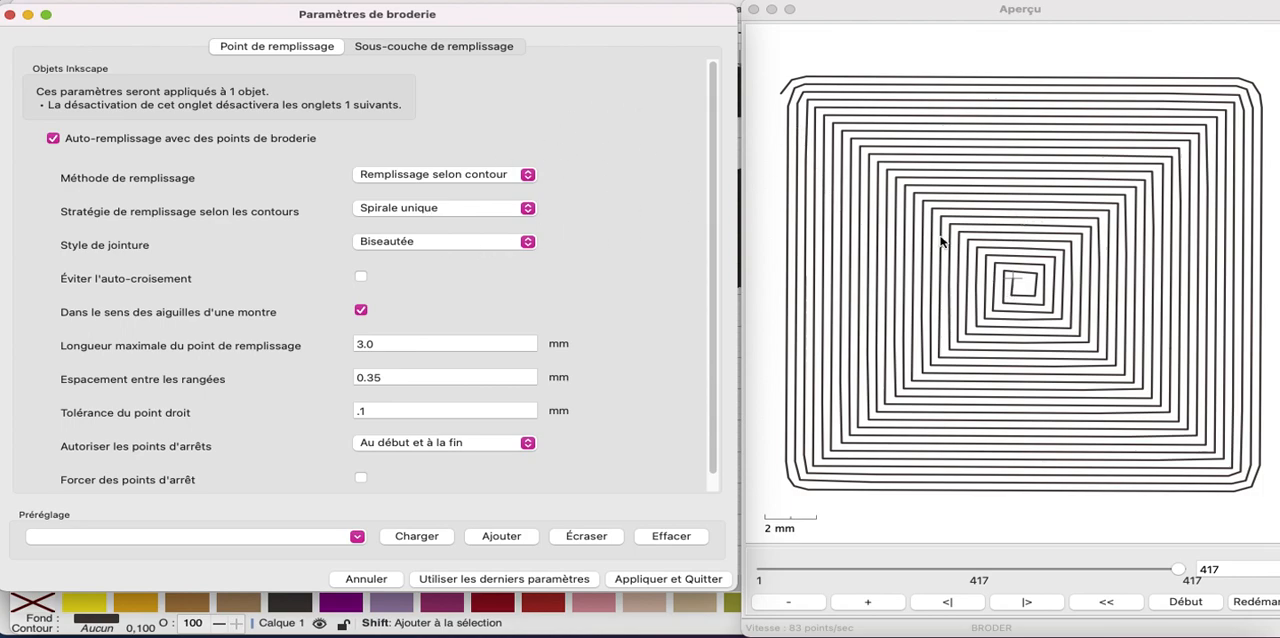
{"action": "left_click", "coordinate": [528, 209]}
{"action": "left_click", "coordinate": [446, 229]}
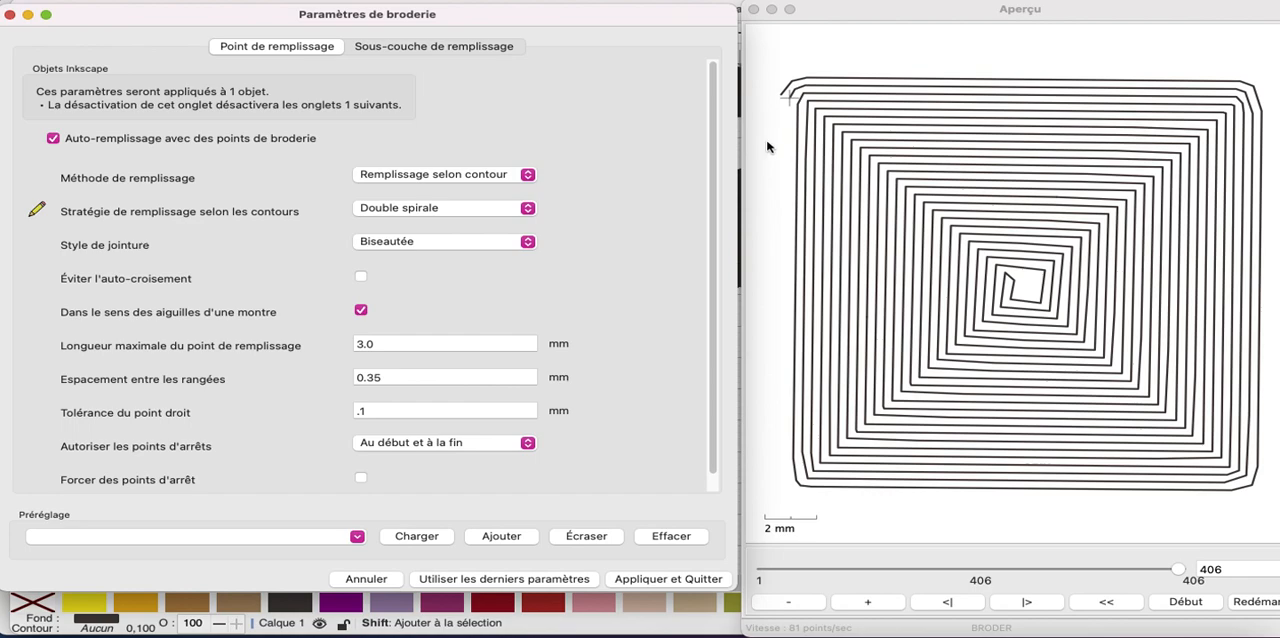
{"action": "left_click", "coordinate": [660, 580]}
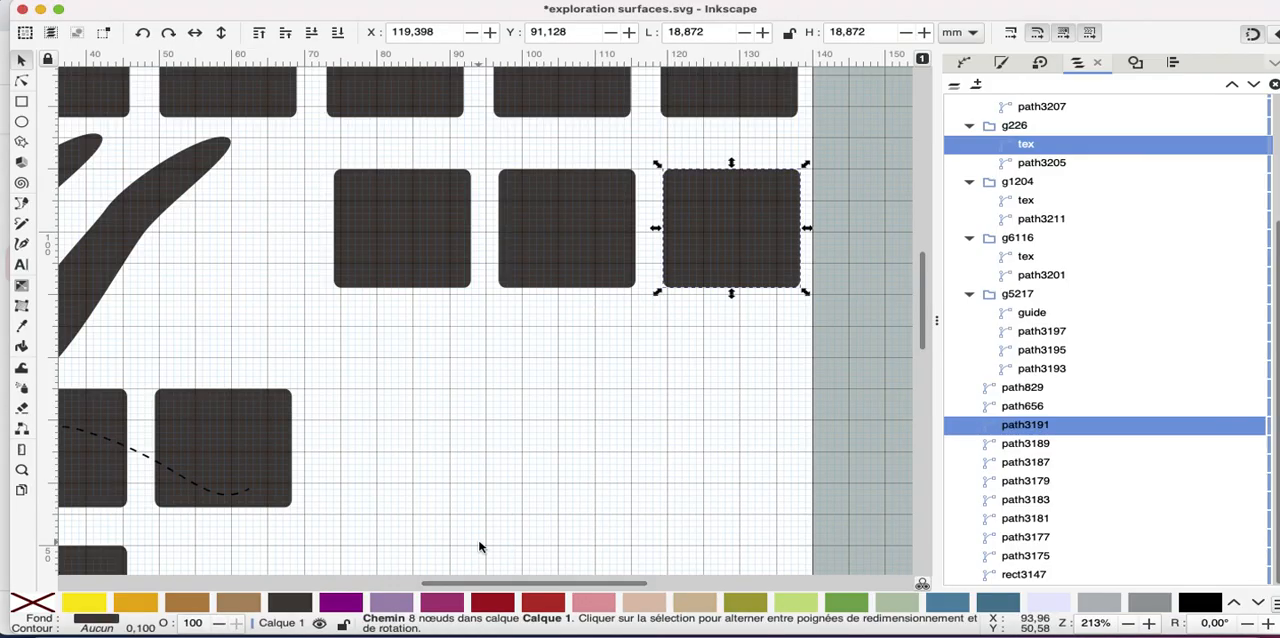
Select the dashed guide path in group g5217 and bend it by moving its middle node's right-hand handle slightly down and left
{"action": "scroll", "coordinate": [480, 547], "scroll_direction": "left", "scroll_amount": 8}
{"action": "scroll", "coordinate": [480, 547], "scroll_direction": "down", "scroll_amount": 4}
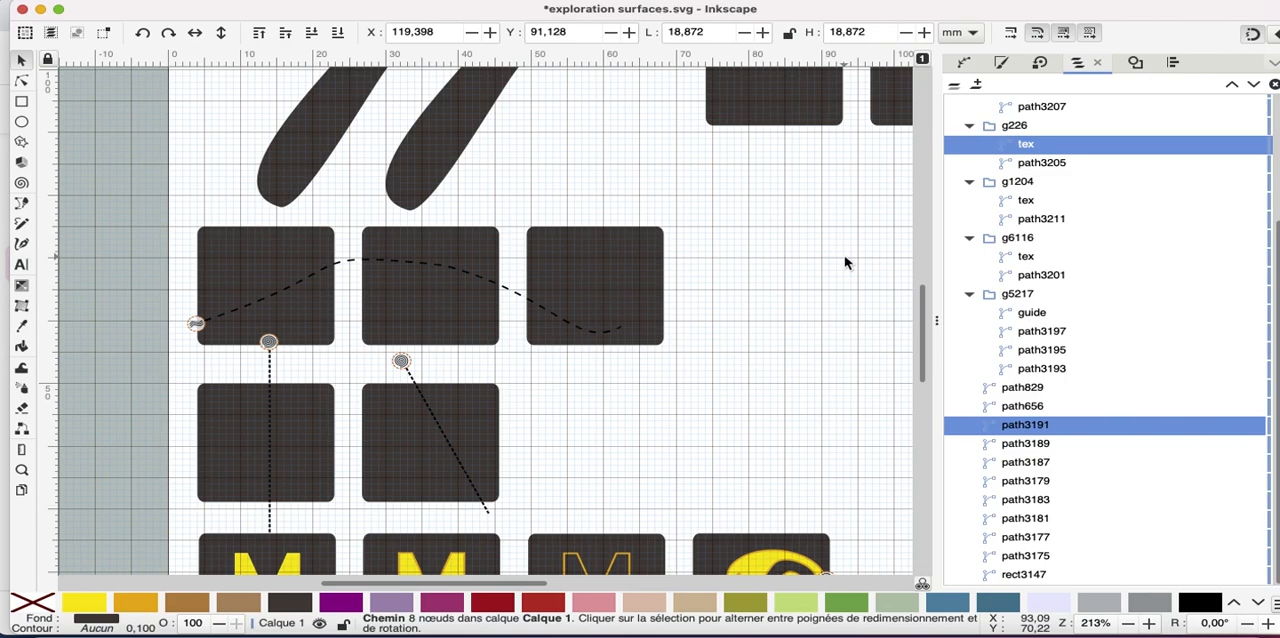
{"action": "left_click", "coordinate": [265, 260]}
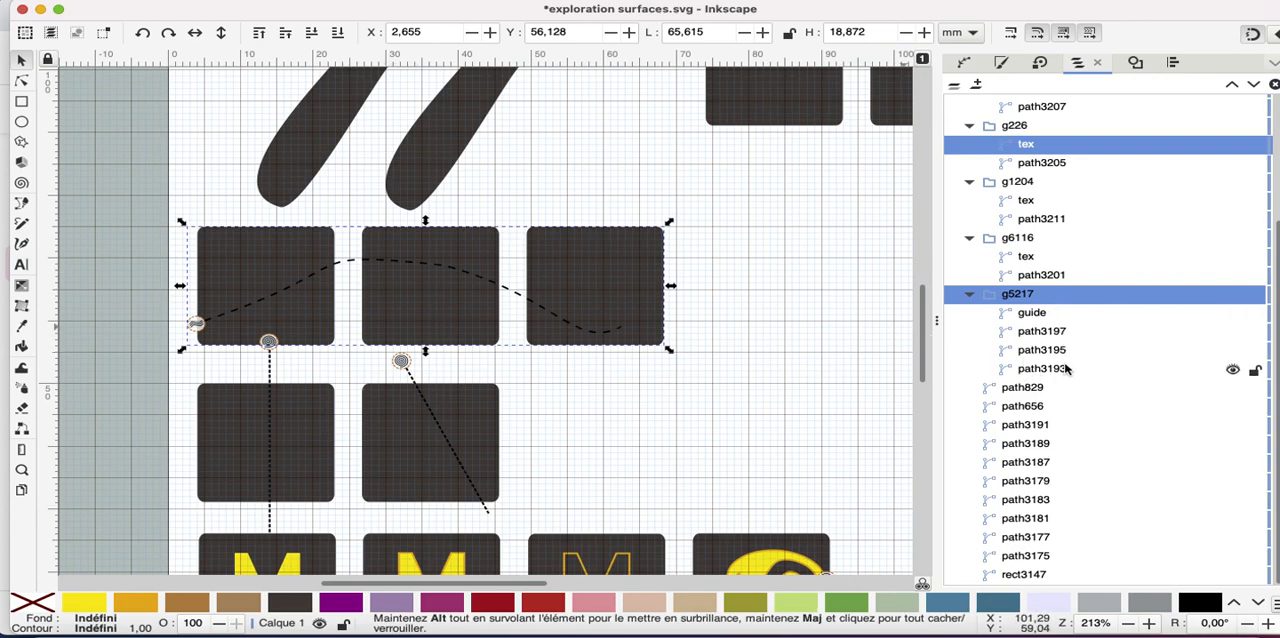
{"action": "left_click", "coordinate": [1032, 313]}
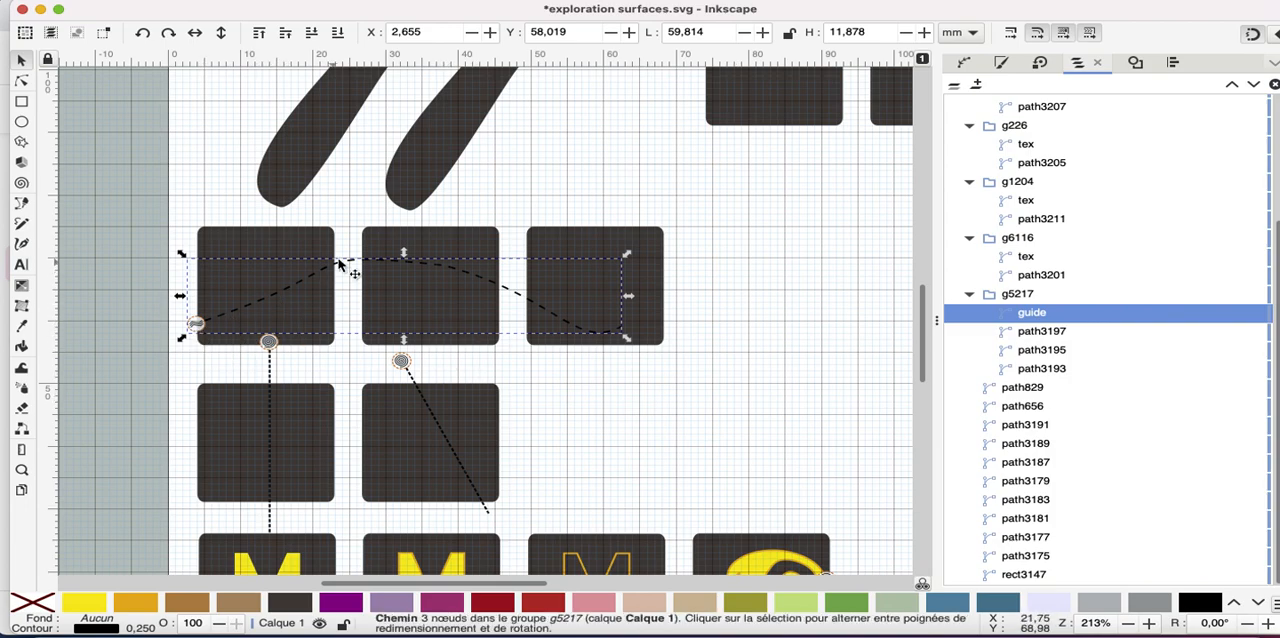
{"action": "left_click", "coordinate": [22, 82]}
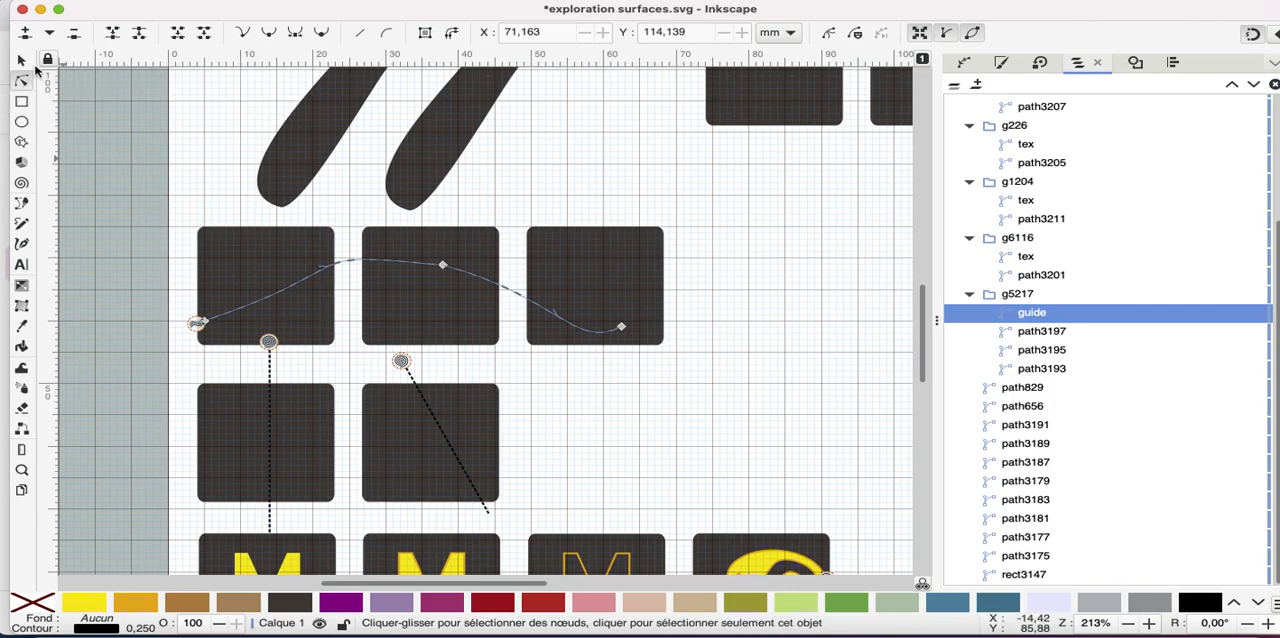
{"action": "left_click", "coordinate": [443, 265]}
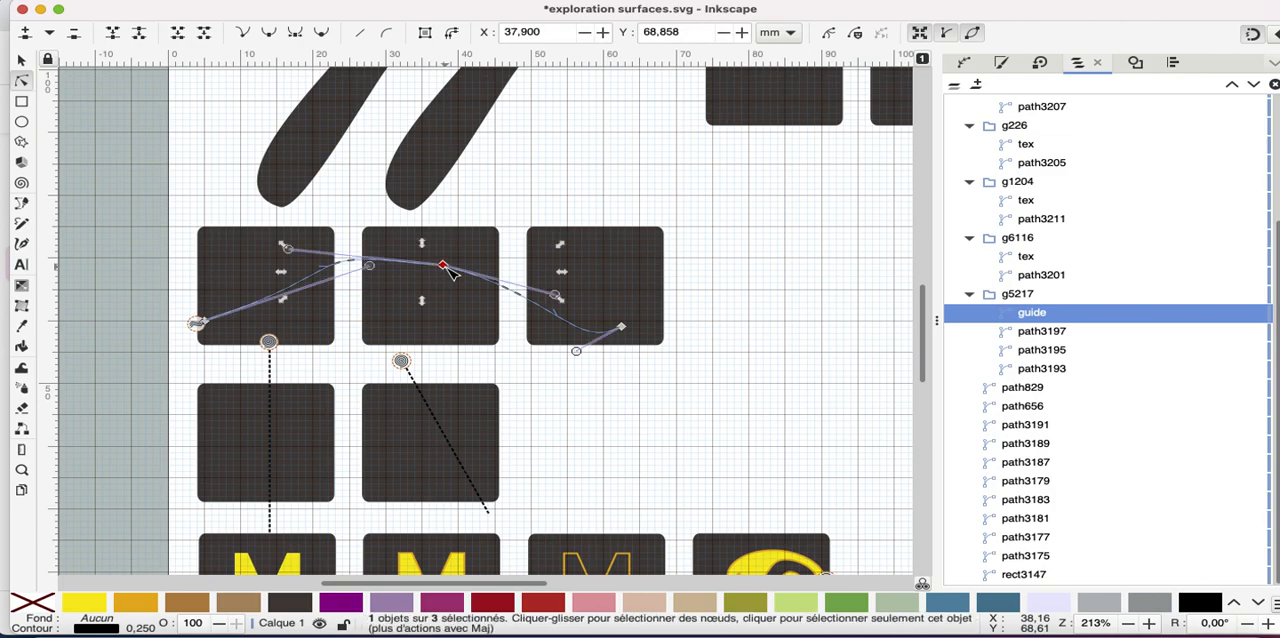
{"action": "mouse_move", "coordinate": [556, 296]}
{"action": "left_mouse_down"}
{"action": "mouse_move", "coordinate": [552, 240]}
{"action": "mouse_move", "coordinate": [583, 270]}
{"action": "mouse_move", "coordinate": [565, 305]}
{"action": "mouse_move", "coordinate": [580, 255]}
{"action": "mouse_move", "coordinate": [568, 300]}
{"action": "mouse_move", "coordinate": [535, 330]}
{"action": "mouse_move", "coordinate": [546, 310]}
{"action": "left_mouse_up"}
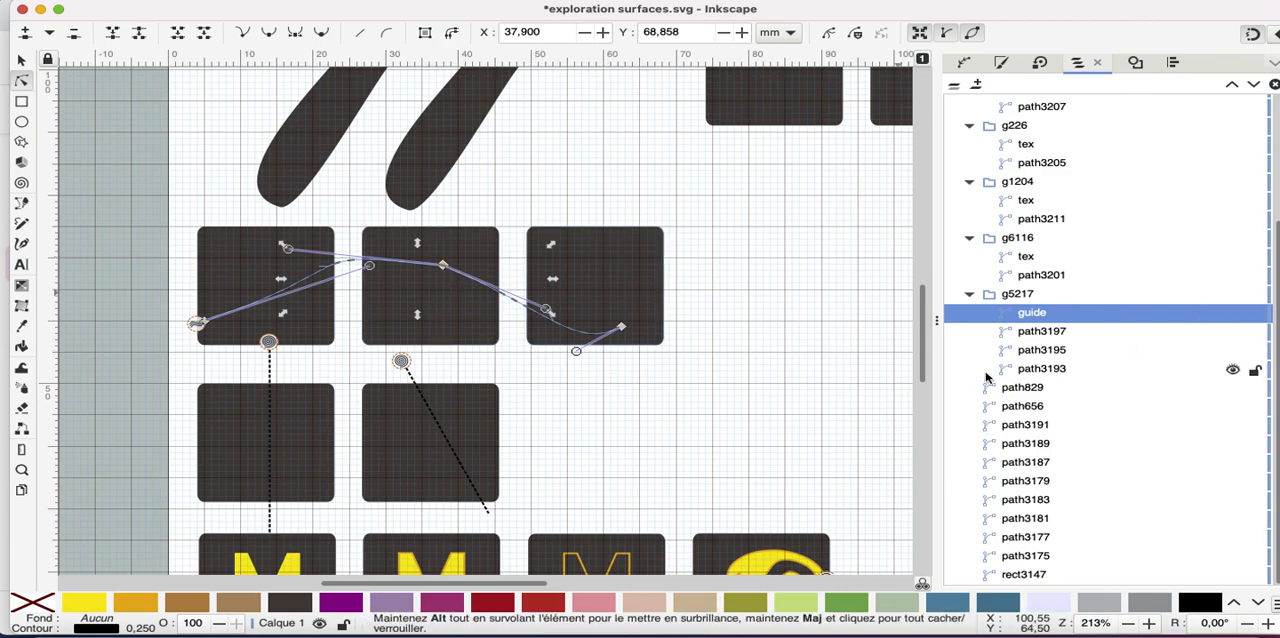
Simulate group g5217 at up to 512 stitches per second with needle points shown, and quit the simulator
{"action": "left_click", "coordinate": [1032, 296]}
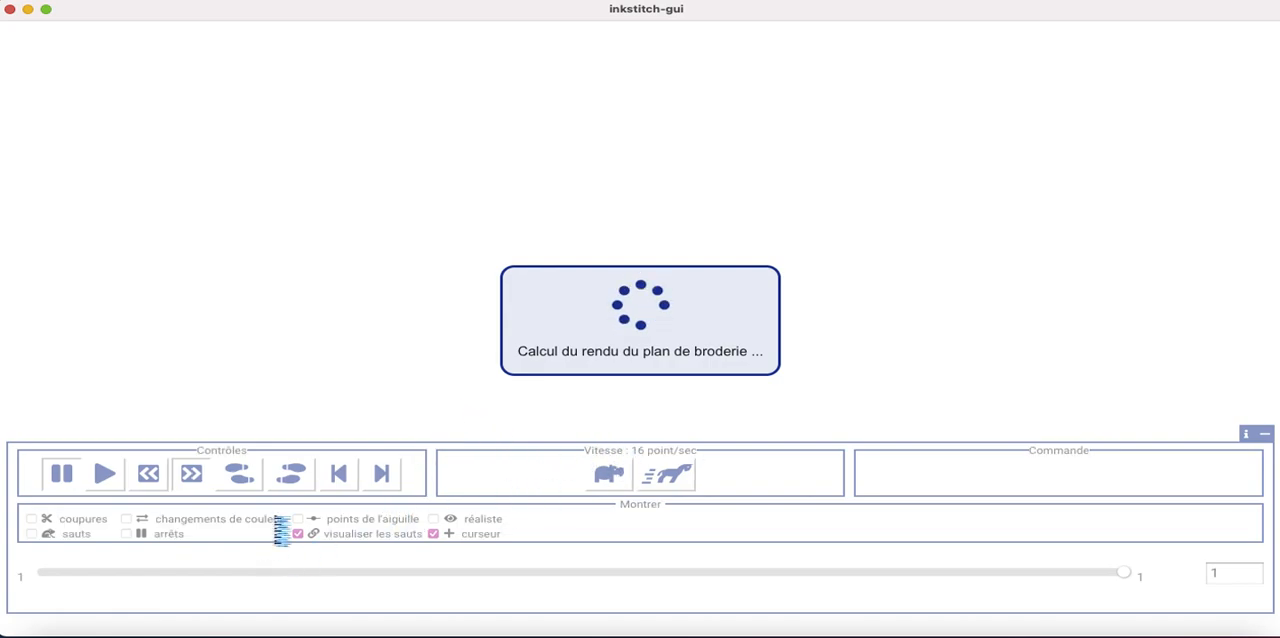
{"action": "left_click", "coordinate": [658, 478]}
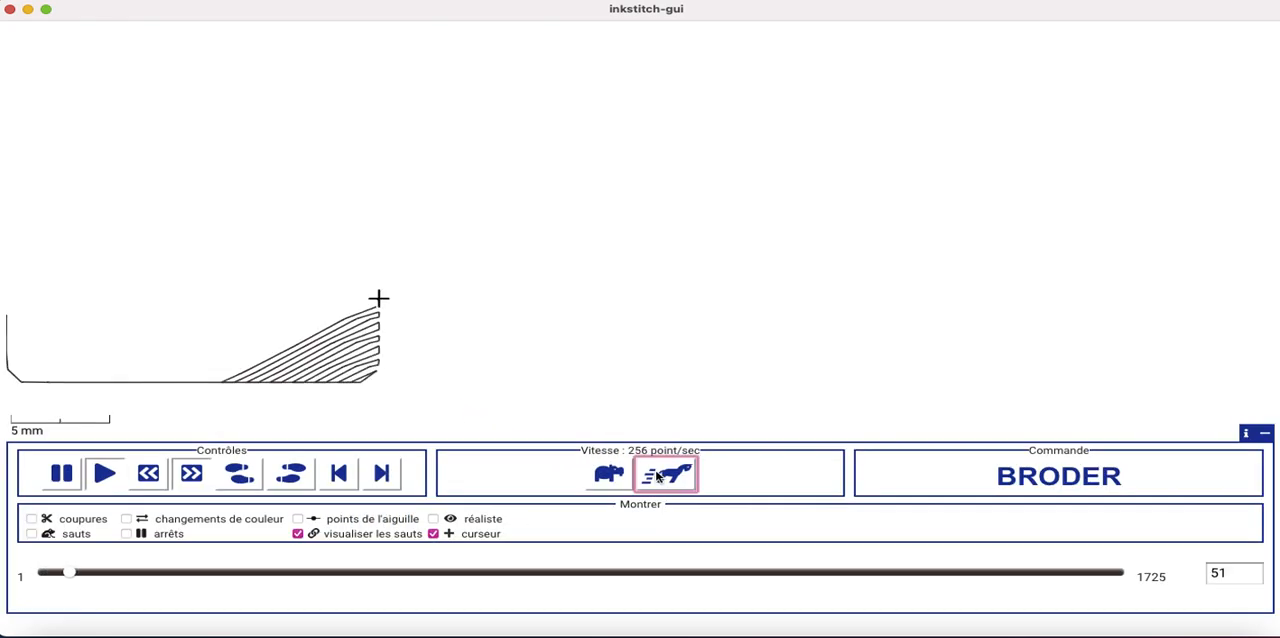
{"action": "left_click", "coordinate": [658, 478]}
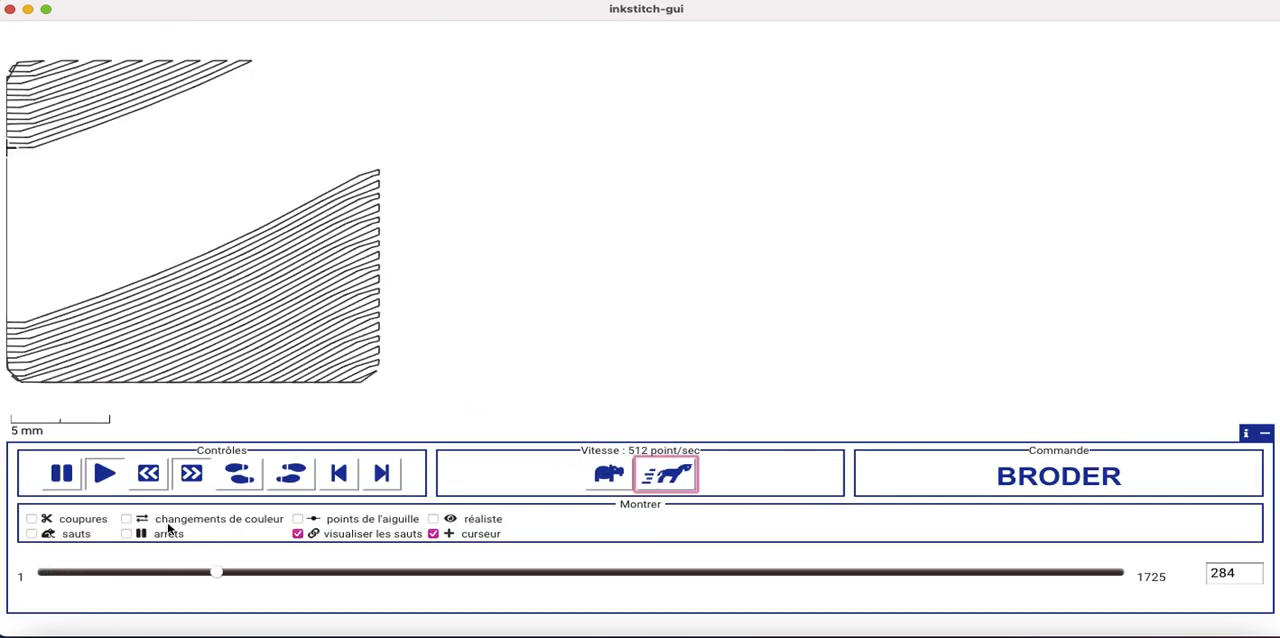
{"action": "left_click", "coordinate": [313, 521]}
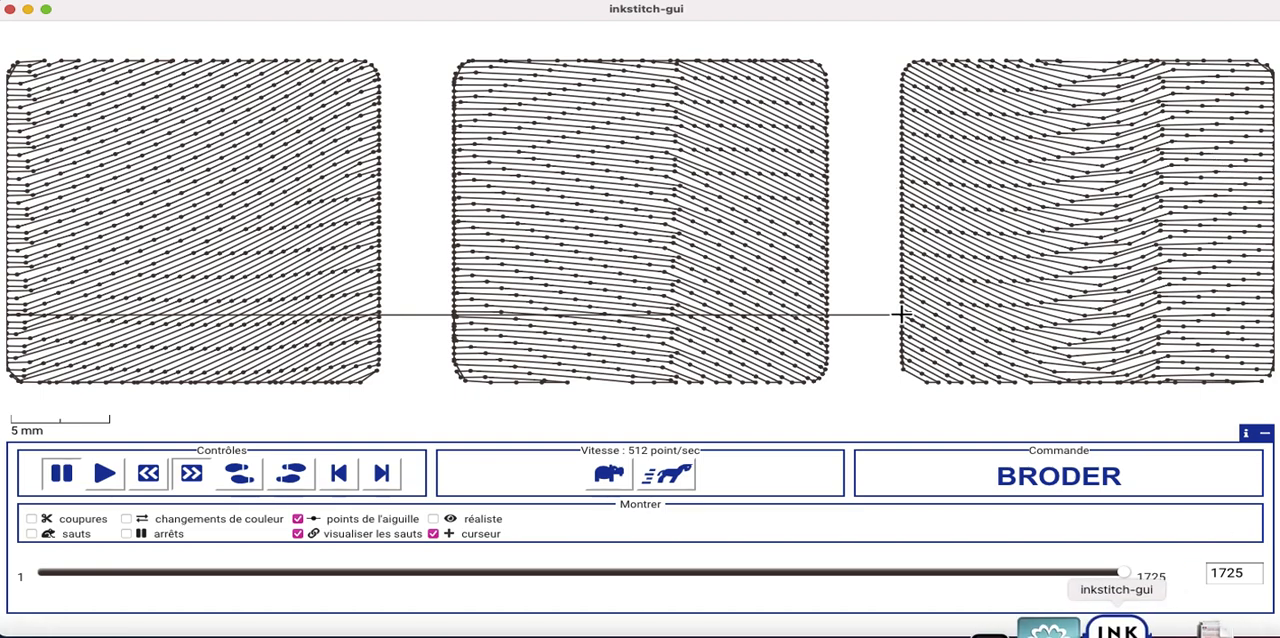
{"action": "right_click", "coordinate": [1118, 628]}
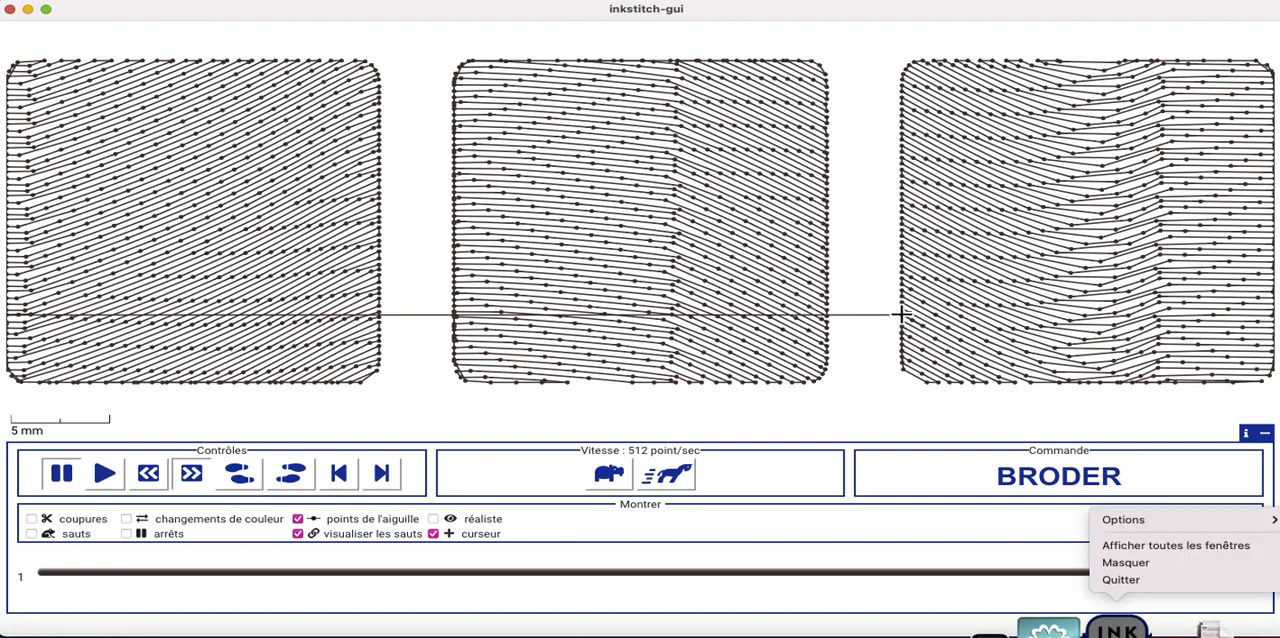
{"action": "left_click", "coordinate": [1141, 585]}
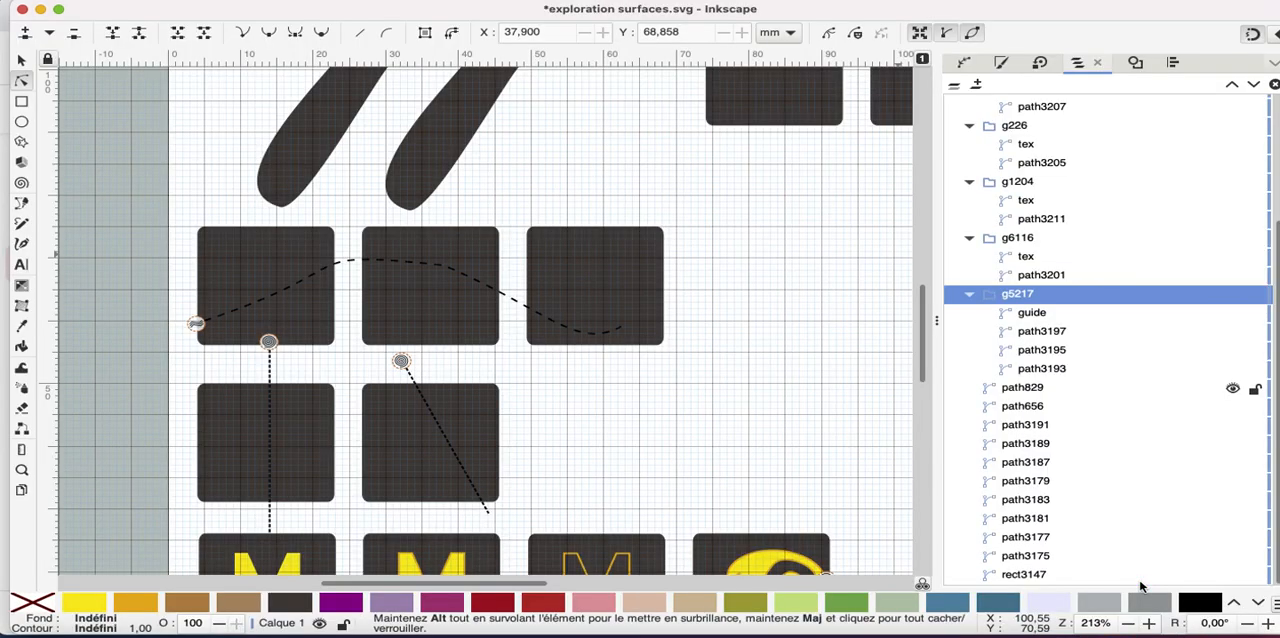
Make the middle node of the dashed guide path in group g5217 smooth
{"action": "left_click", "coordinate": [572, 333]}
{"action": "left_click", "coordinate": [443, 265]}
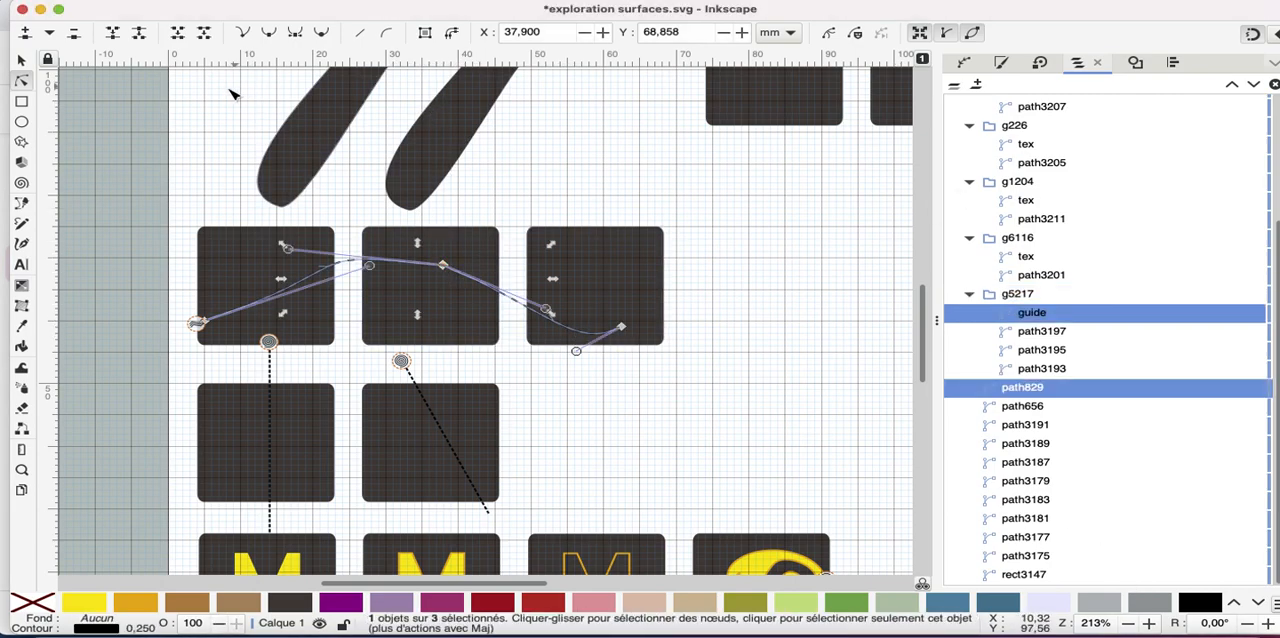
{"action": "left_click", "coordinate": [268, 32]}
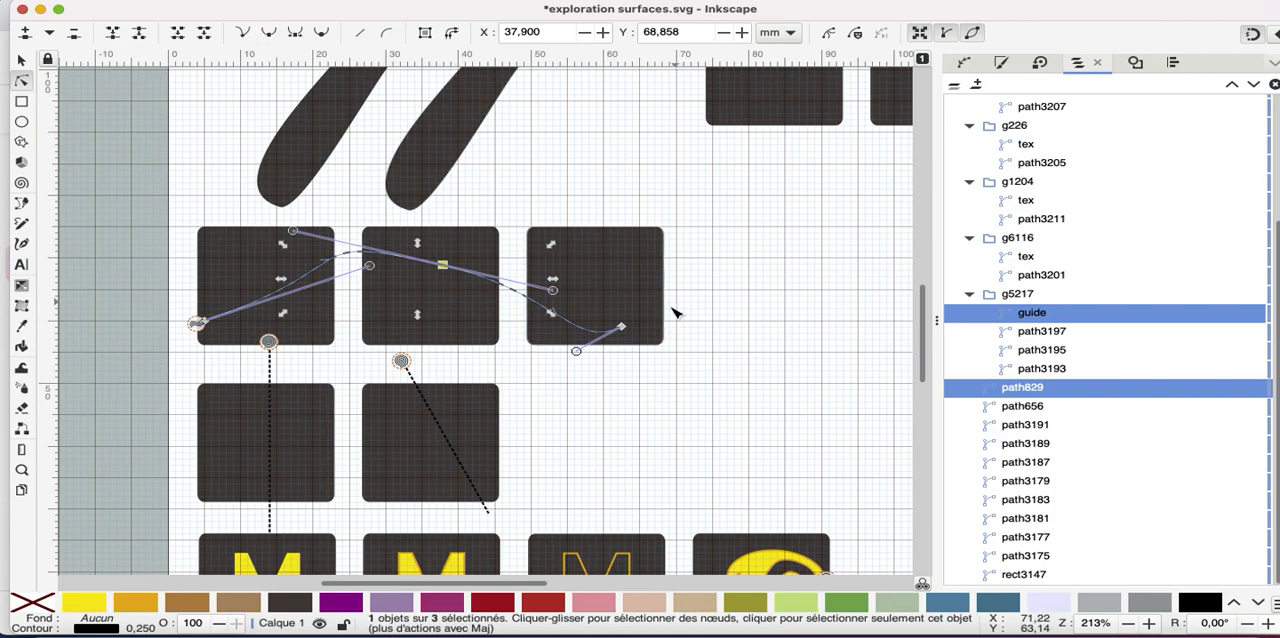
Reshape the dashed guide path by moving its end node to X 85, Y 64 and start node to X 2, Y 60, adjusting the curve between
{"action": "left_click_drag", "start_coordinate": [621, 327], "coordinate": [785, 294]}
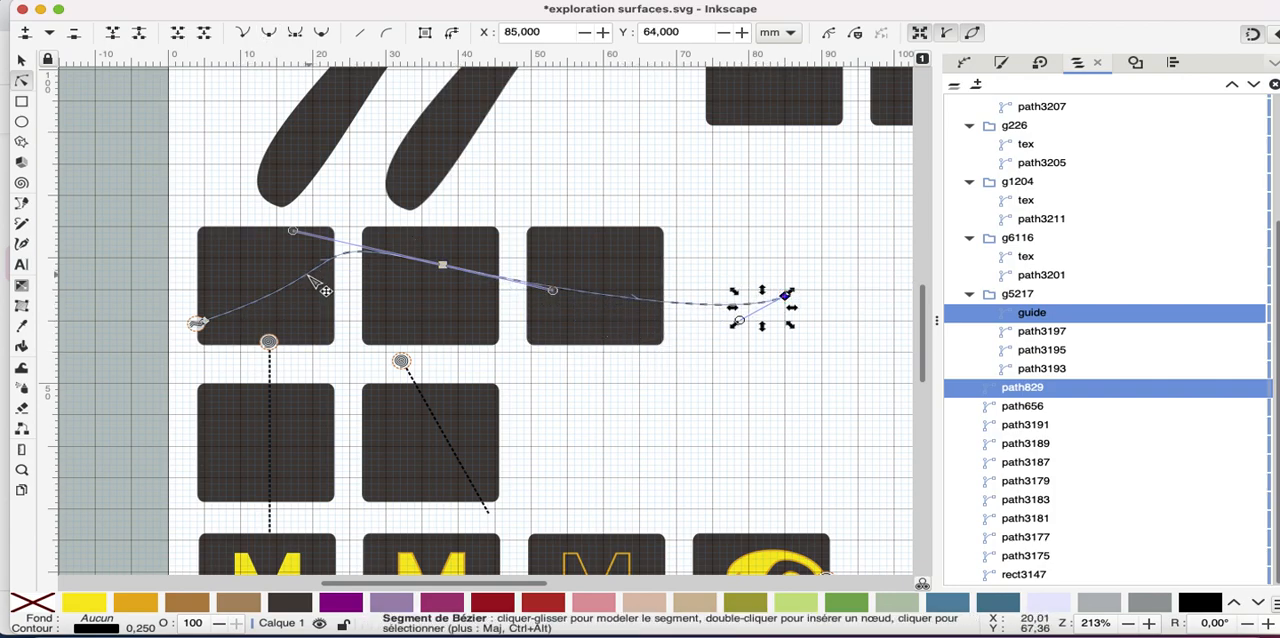
{"action": "left_click_drag", "start_coordinate": [318, 287], "coordinate": [278, 276]}
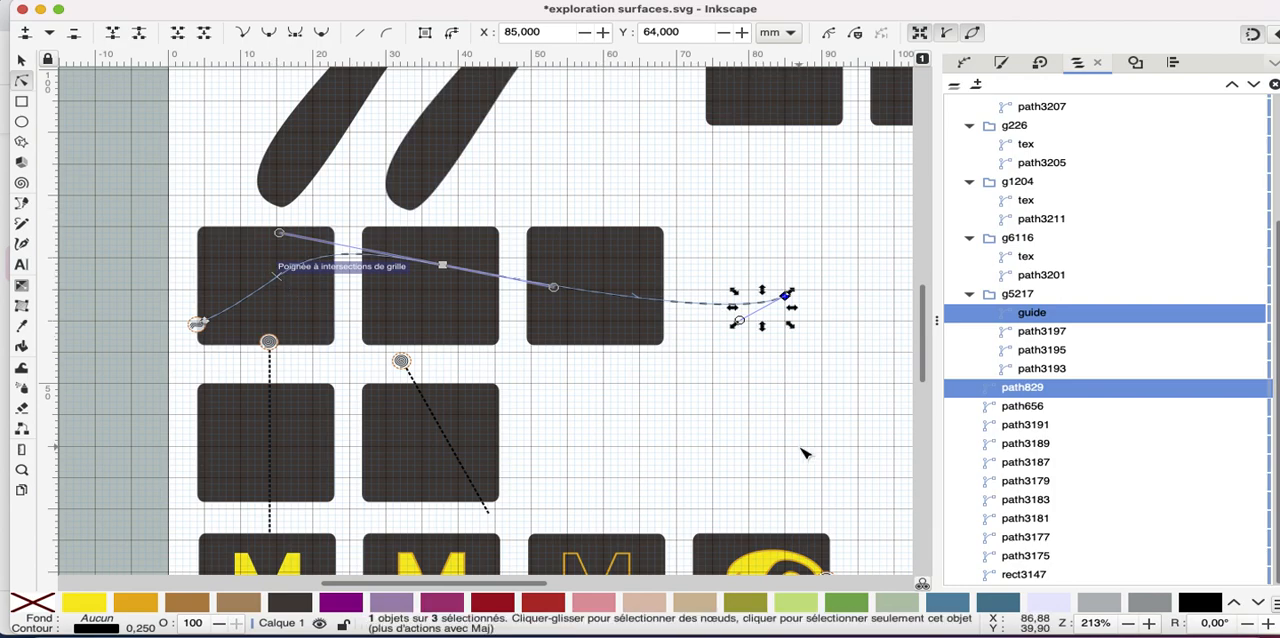
{"action": "left_click_drag", "start_coordinate": [205, 323], "coordinate": [186, 321]}
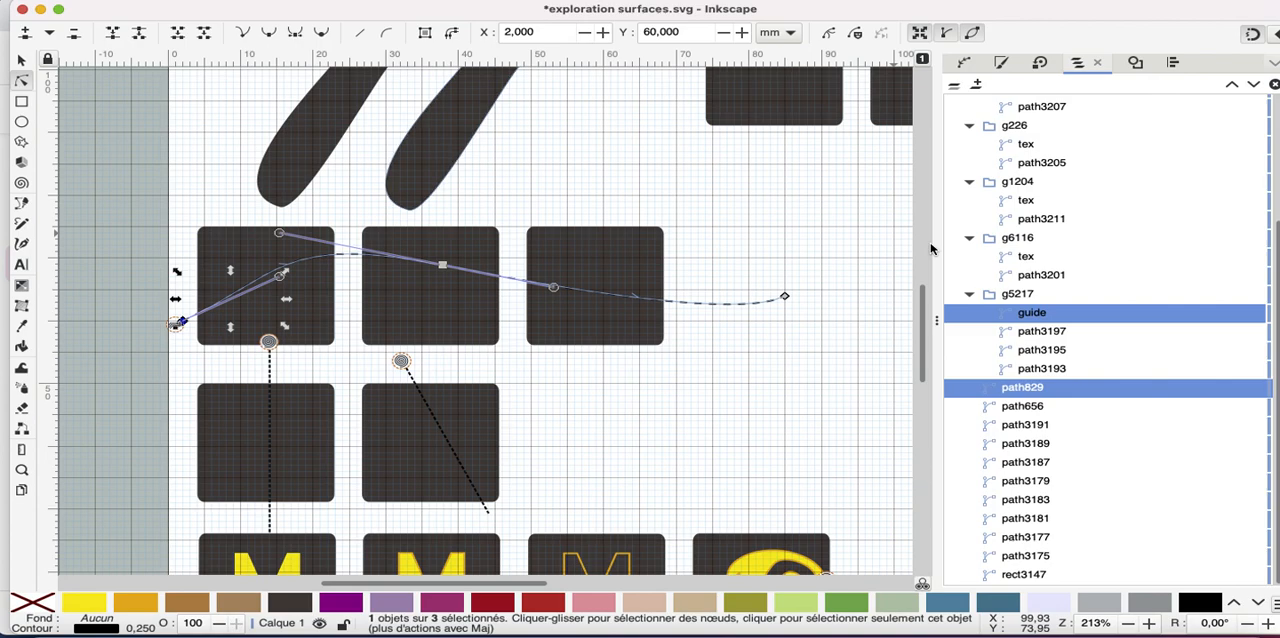
Simulate group g5217 at up to 4096 stitches per second with needle points shown, and quit the simulator
{"action": "left_click", "coordinate": [1025, 295]}
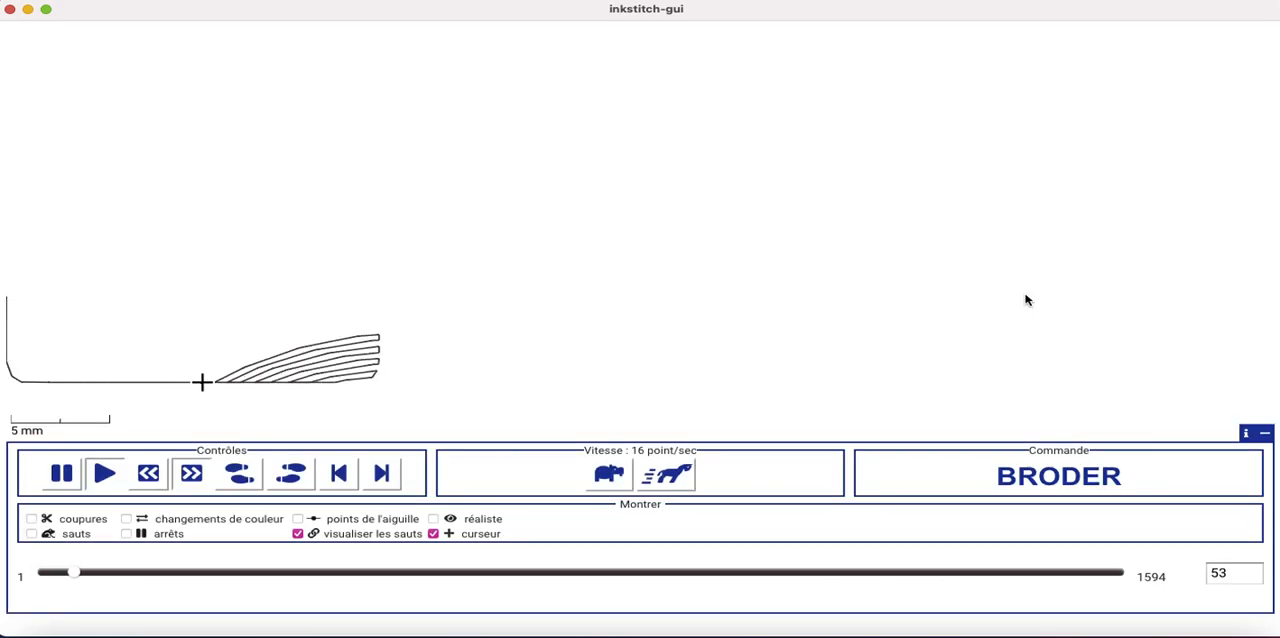
{"action": "left_click", "coordinate": [297, 518]}
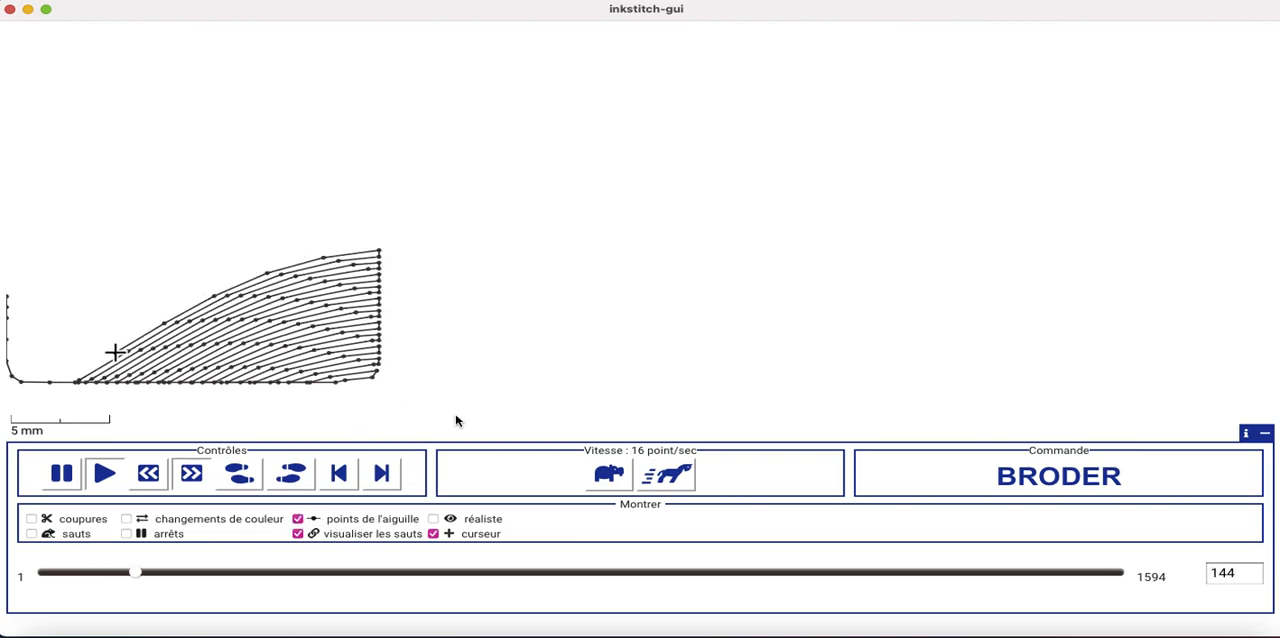
{"action": "left_click", "coordinate": [671, 476]}
{"action": "left_click", "coordinate": [671, 476]}
{"action": "left_click", "coordinate": [671, 476]}
{"action": "left_click", "coordinate": [671, 476]}
{"action": "left_click", "coordinate": [671, 476]}
{"action": "left_click", "coordinate": [671, 476]}
{"action": "left_click", "coordinate": [671, 476]}
{"action": "left_click", "coordinate": [671, 476]}
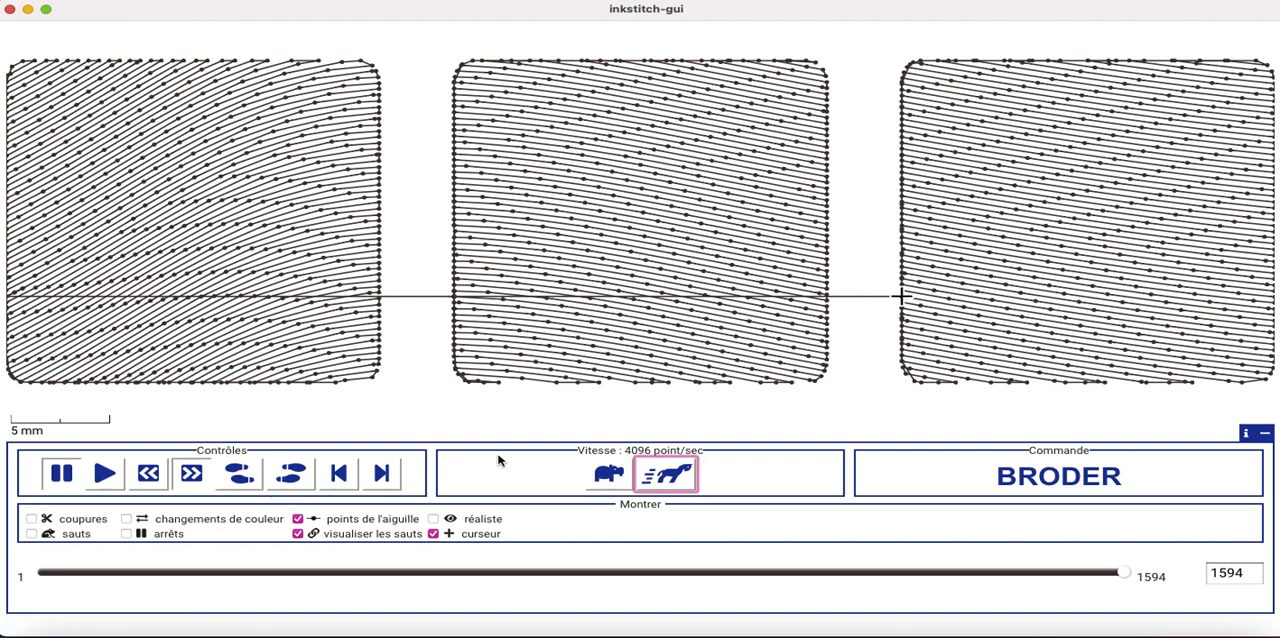
{"action": "mouse_move", "coordinate": [1060, 630]}
{"action": "mouse_move", "coordinate": [673, 635]}
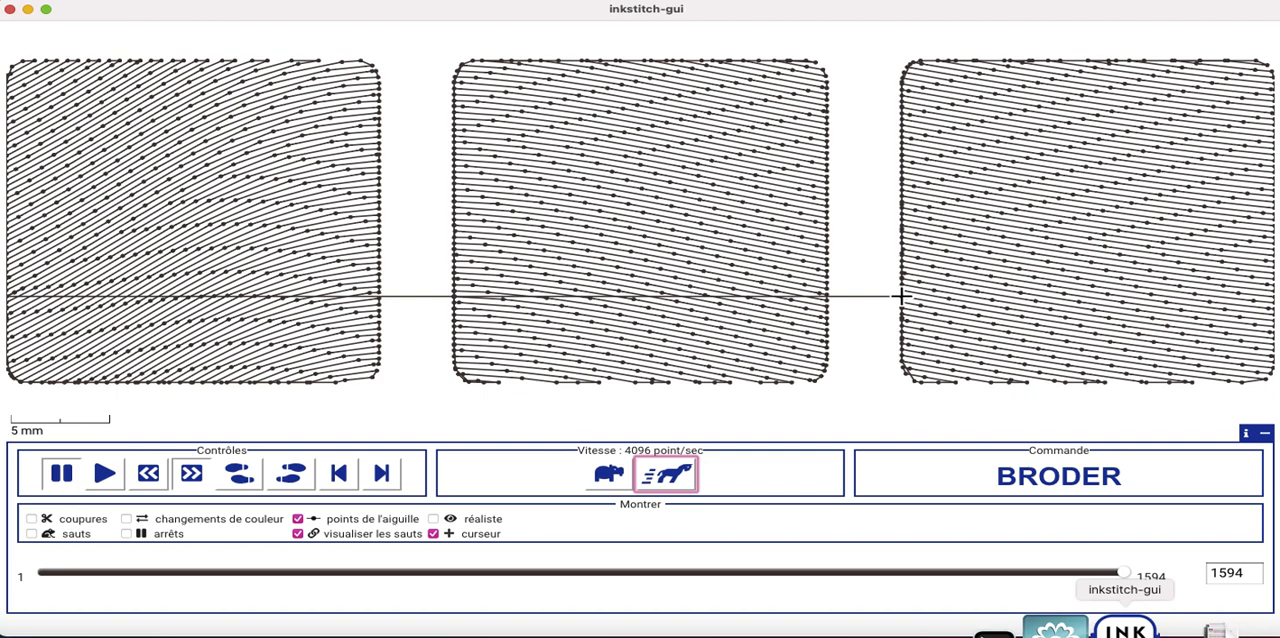
{"action": "right_click", "coordinate": [1124, 630]}
{"action": "left_click", "coordinate": [1120, 581]}
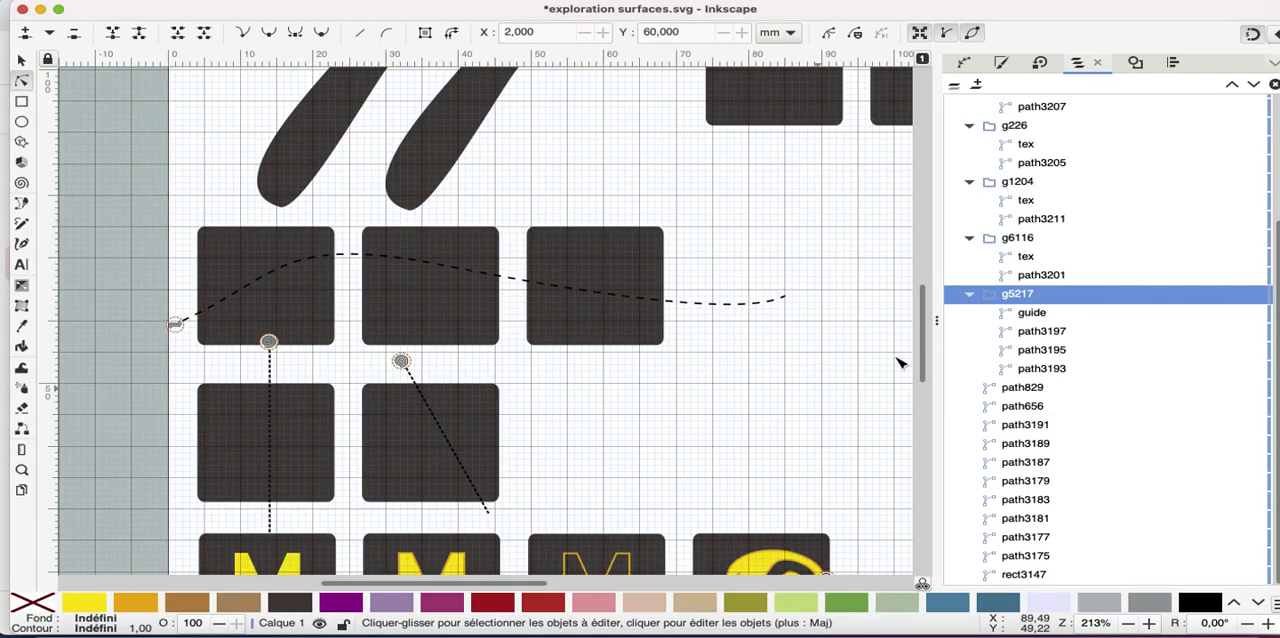
Rename group g5217, which holds the dashed guide path and three squares, as guidage
{"action": "left_click", "coordinate": [1033, 314]}
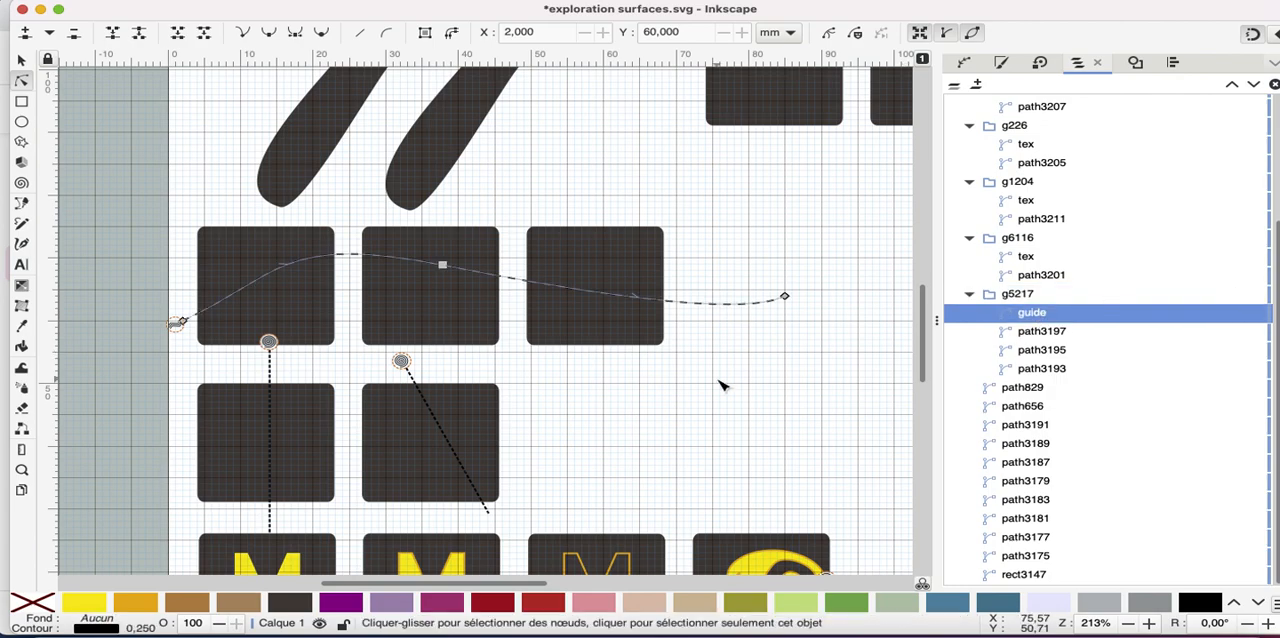
{"action": "double_click", "coordinate": [1030, 296]}
{"action": "type", "text": "gui"}
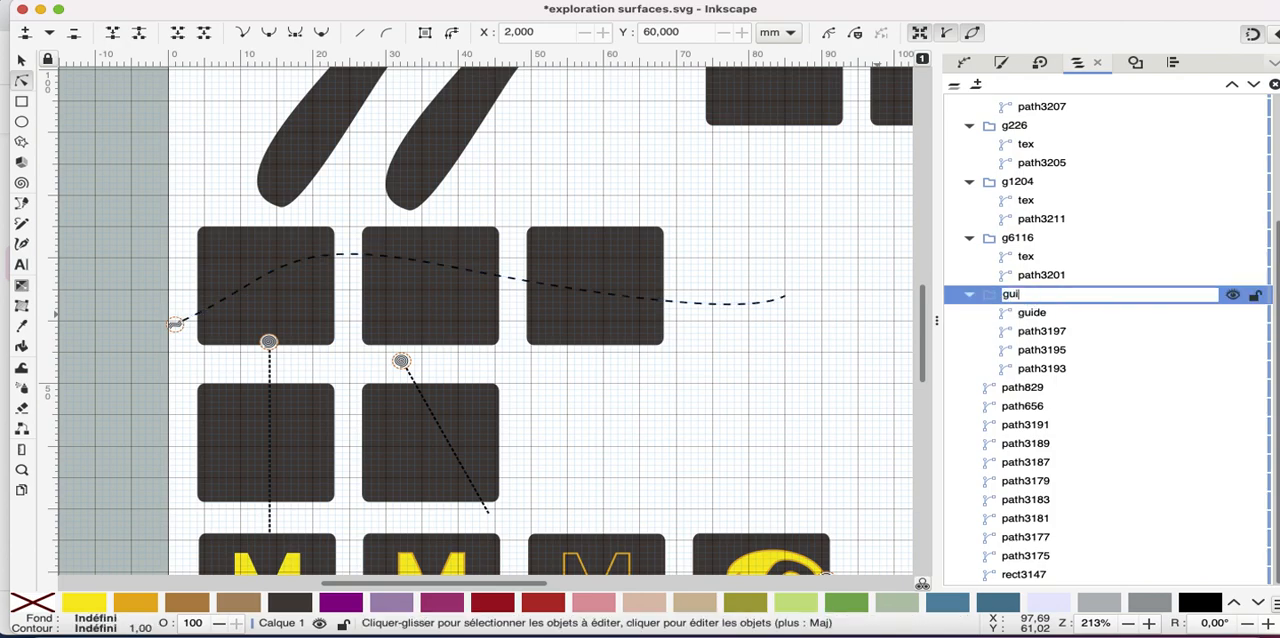
{"action": "type", "text": "dage"}
{"action": "key", "text": "Return"}
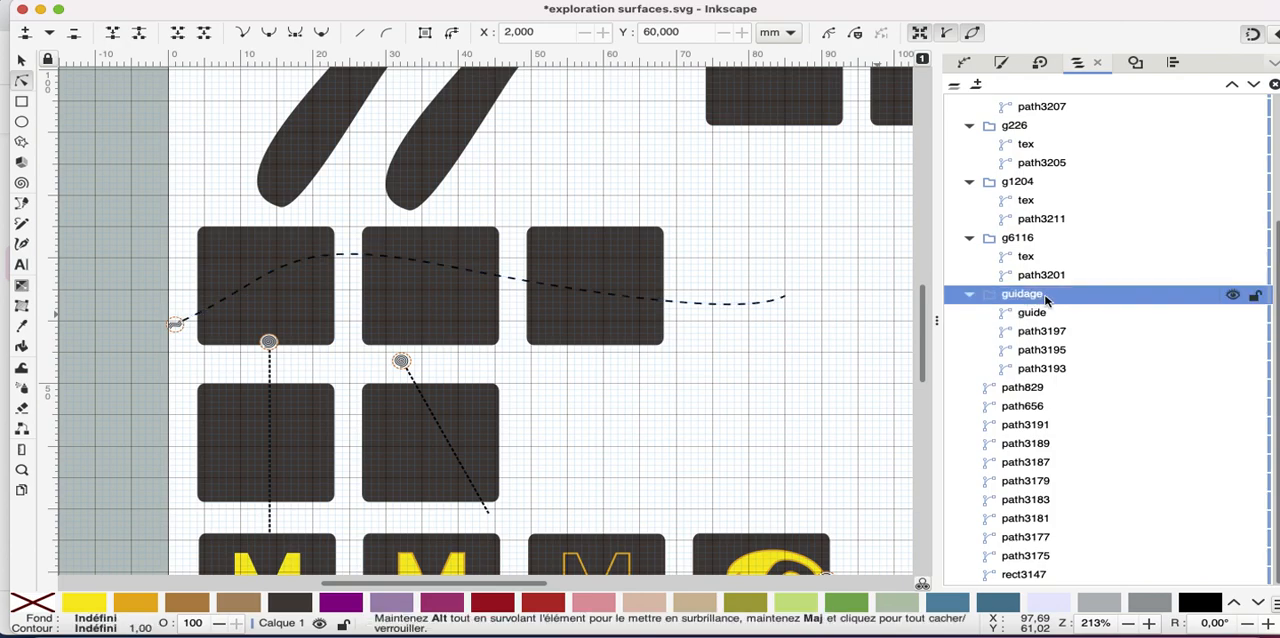
{"action": "left_click", "coordinate": [1033, 314]}
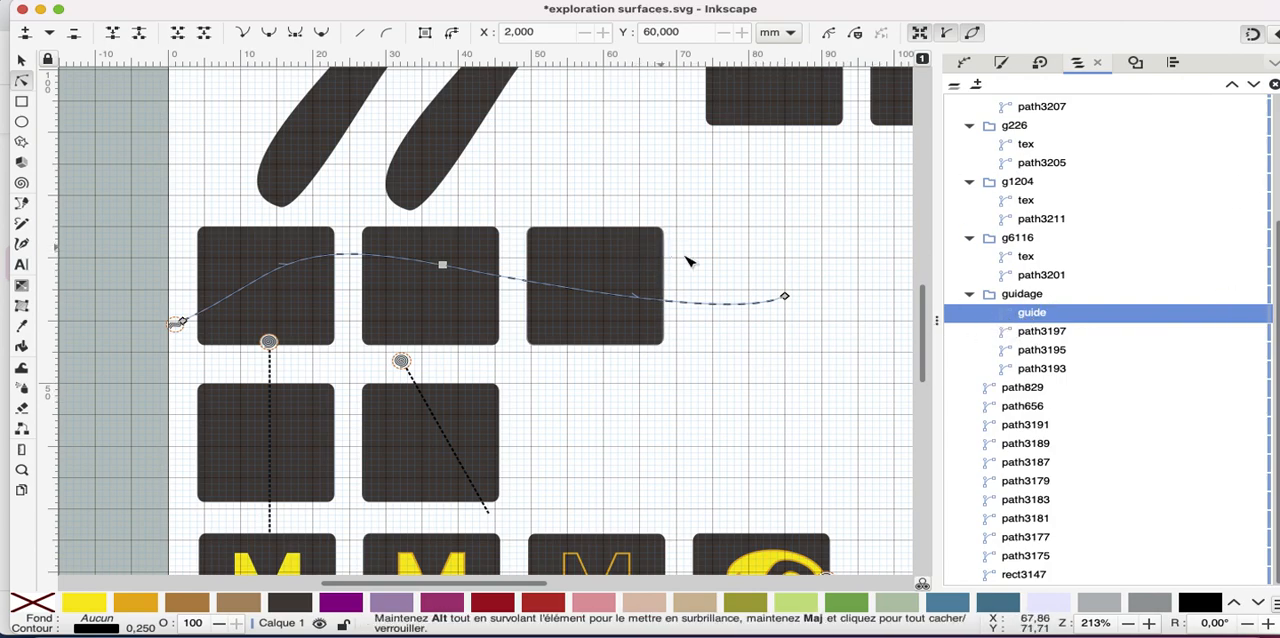
{"action": "left_click", "coordinate": [587, 2]}
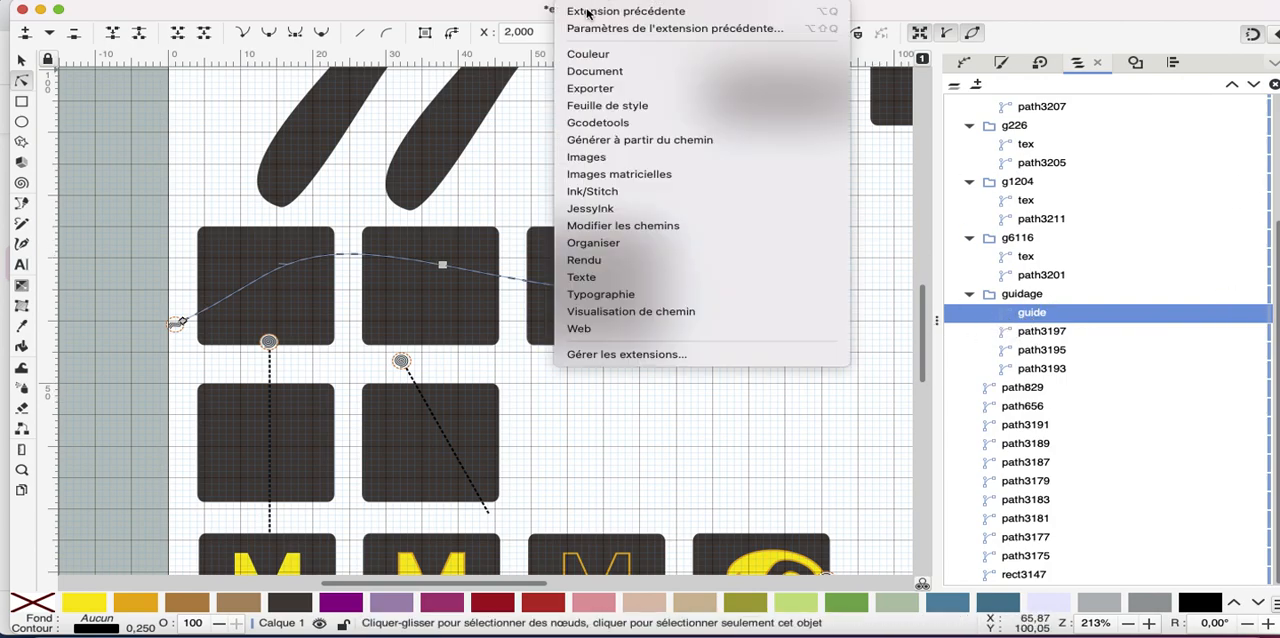
{"action": "mouse_move", "coordinate": [636, 197]}
{"action": "mouse_move", "coordinate": [893, 228]}
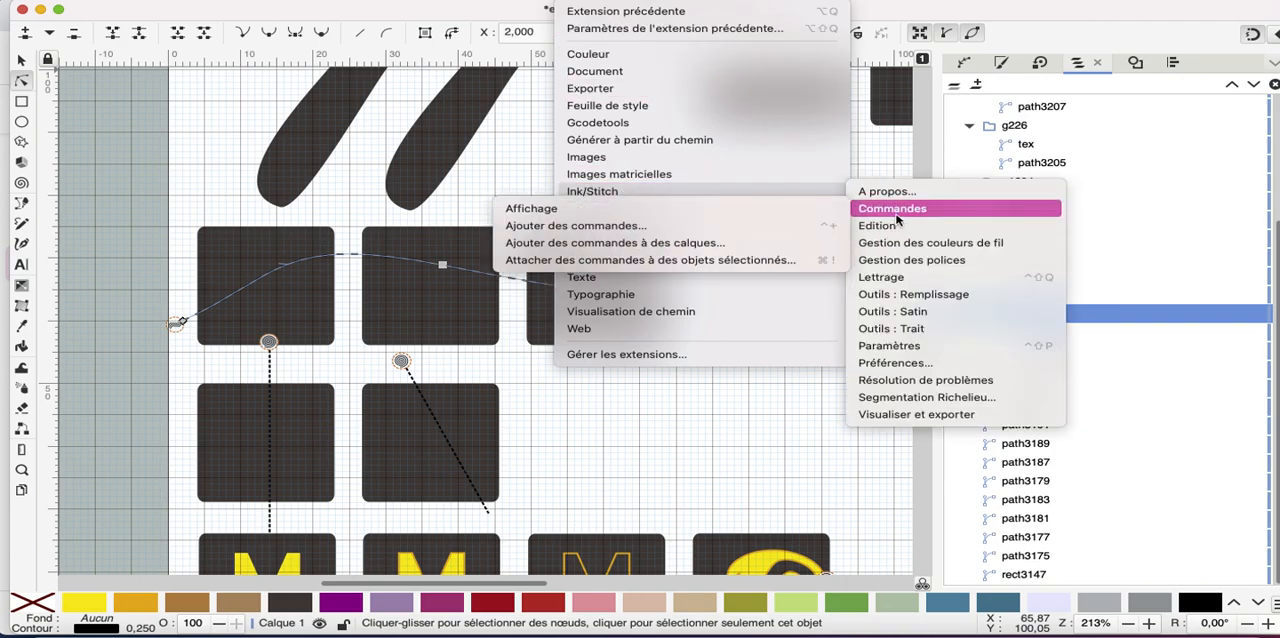
{"action": "left_click", "coordinate": [803, 429]}
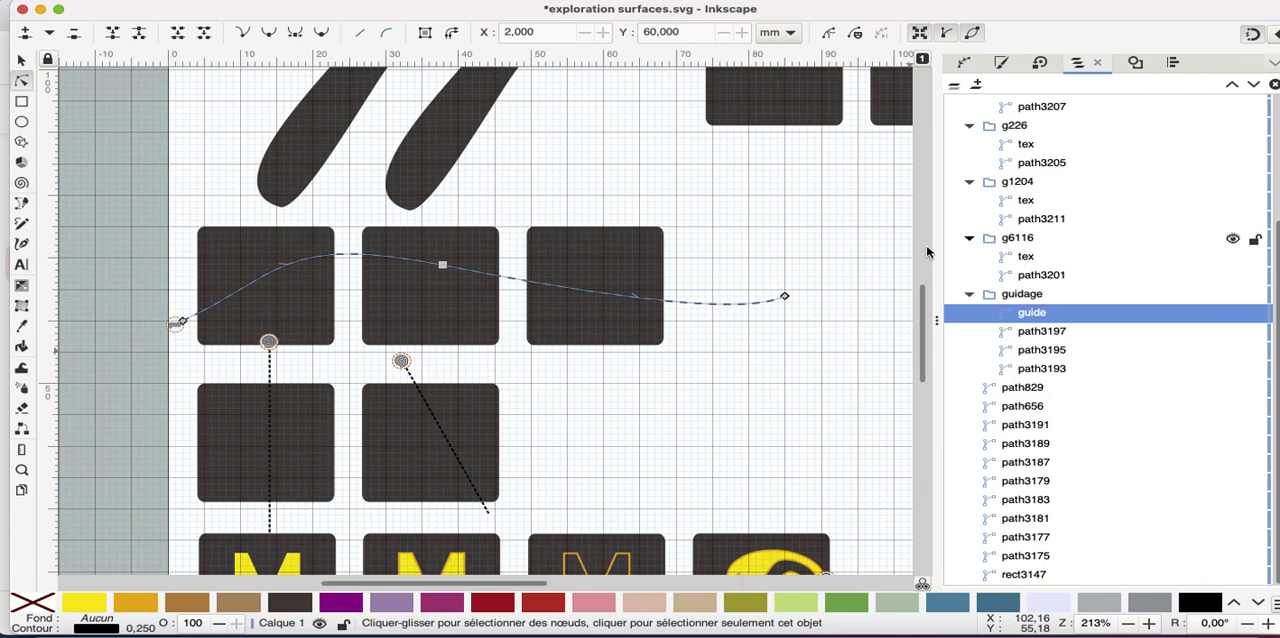
Try to select groups g1204 and g6116 together
{"action": "scroll", "coordinate": [643, 307], "scroll_direction": "down", "scroll_amount": 3}
{"action": "scroll", "coordinate": [643, 307], "scroll_direction": "down", "scroll_amount": 1}
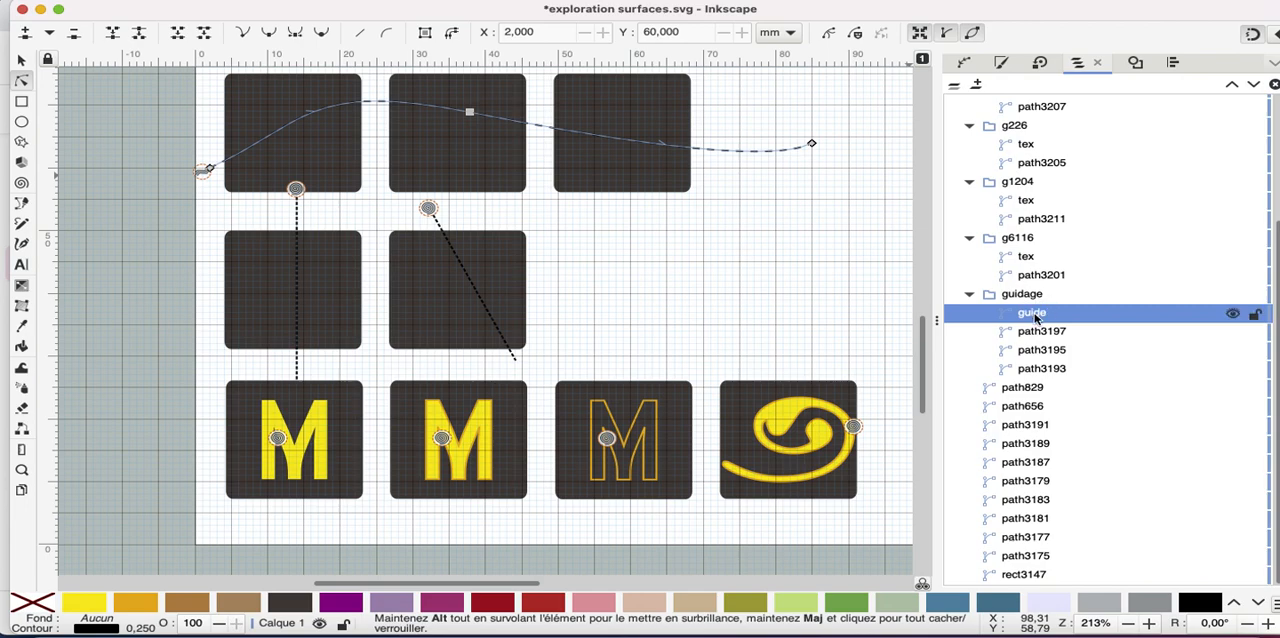
{"action": "left_click", "coordinate": [1032, 259]}
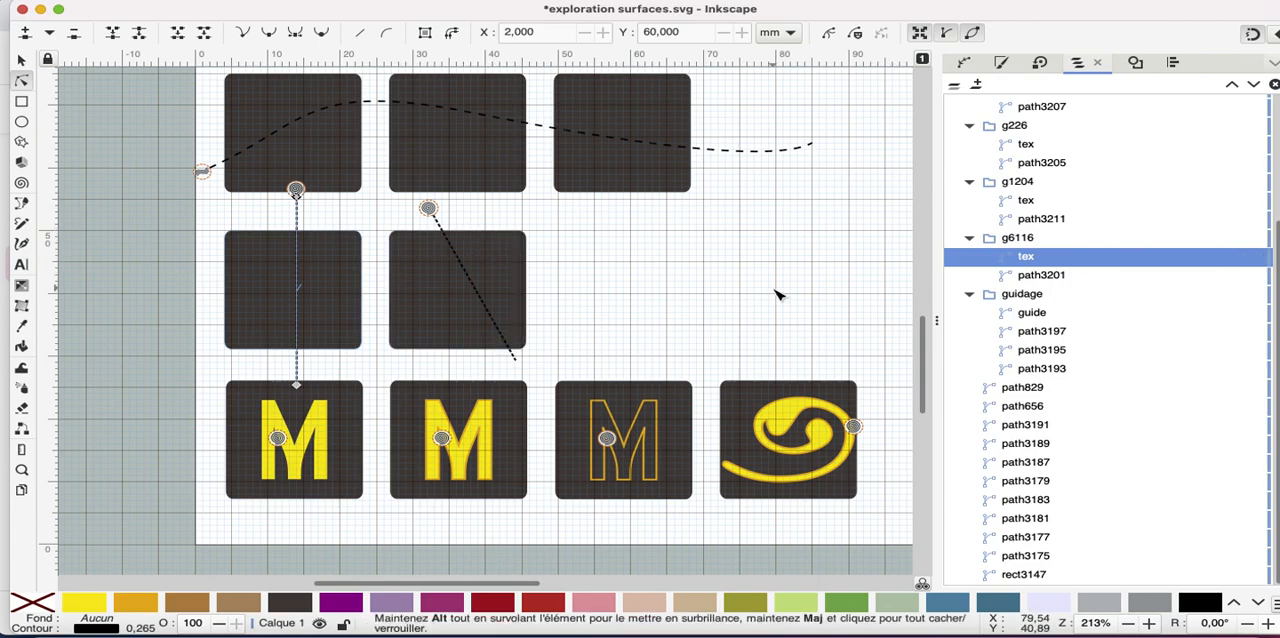
{"action": "left_click", "coordinate": [1020, 183]}
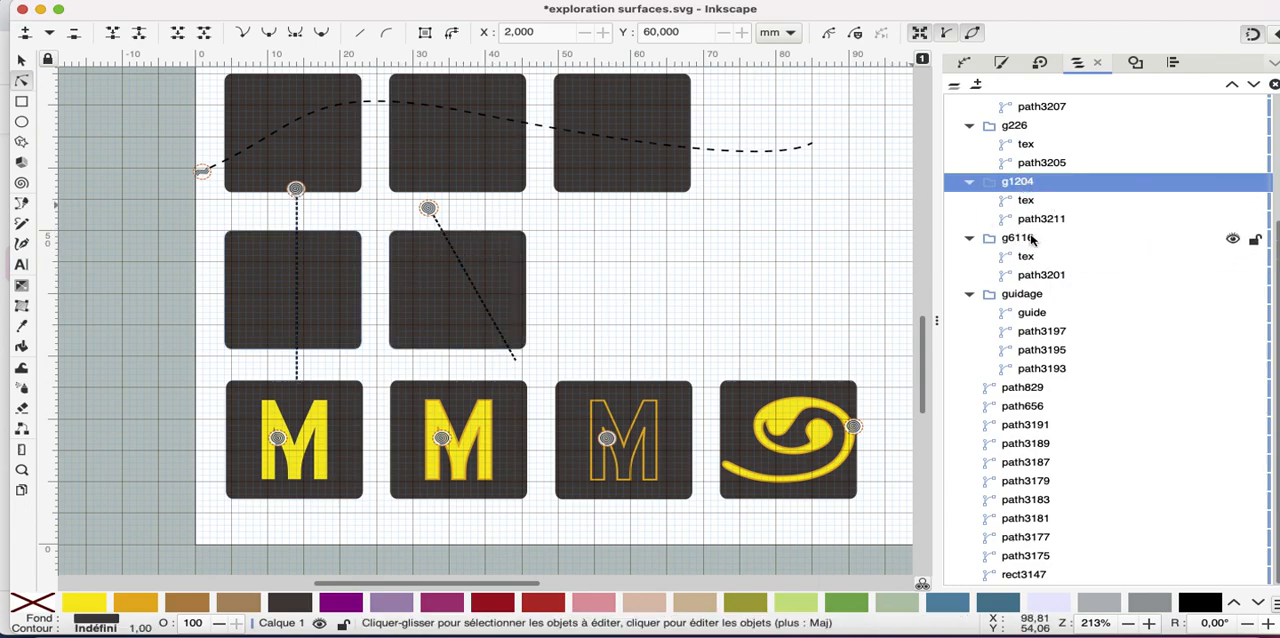
{"action": "left_click", "coordinate": [1018, 238], "text": "shift"}
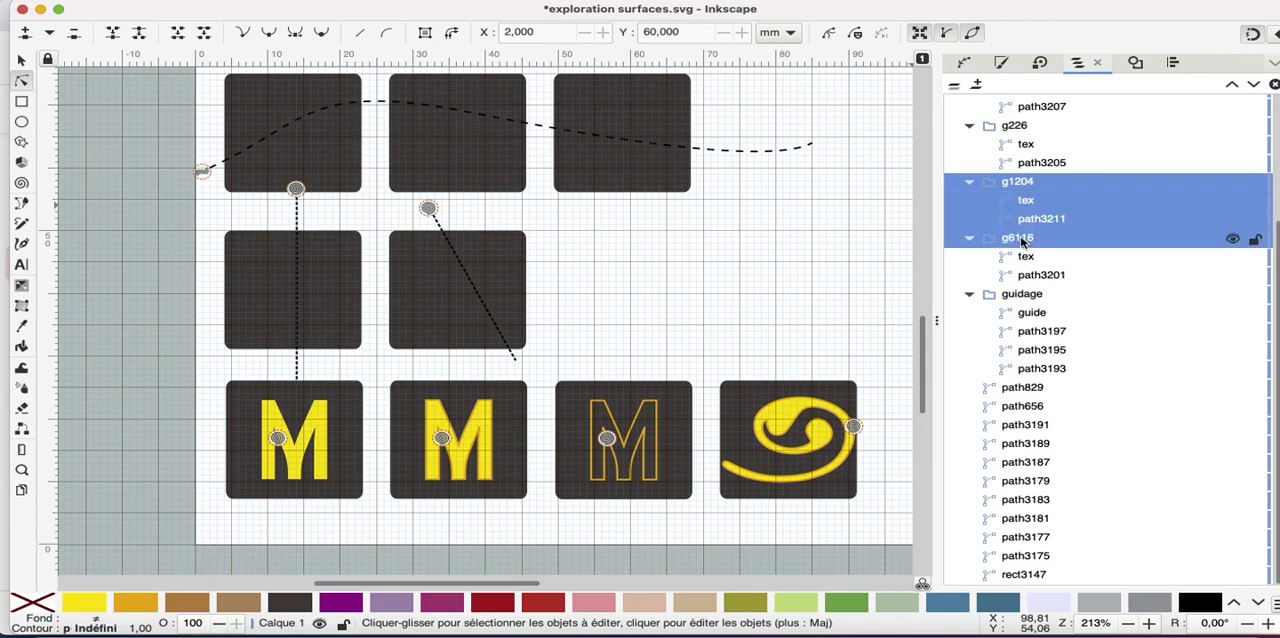
{"action": "left_click", "coordinate": [24, 61]}
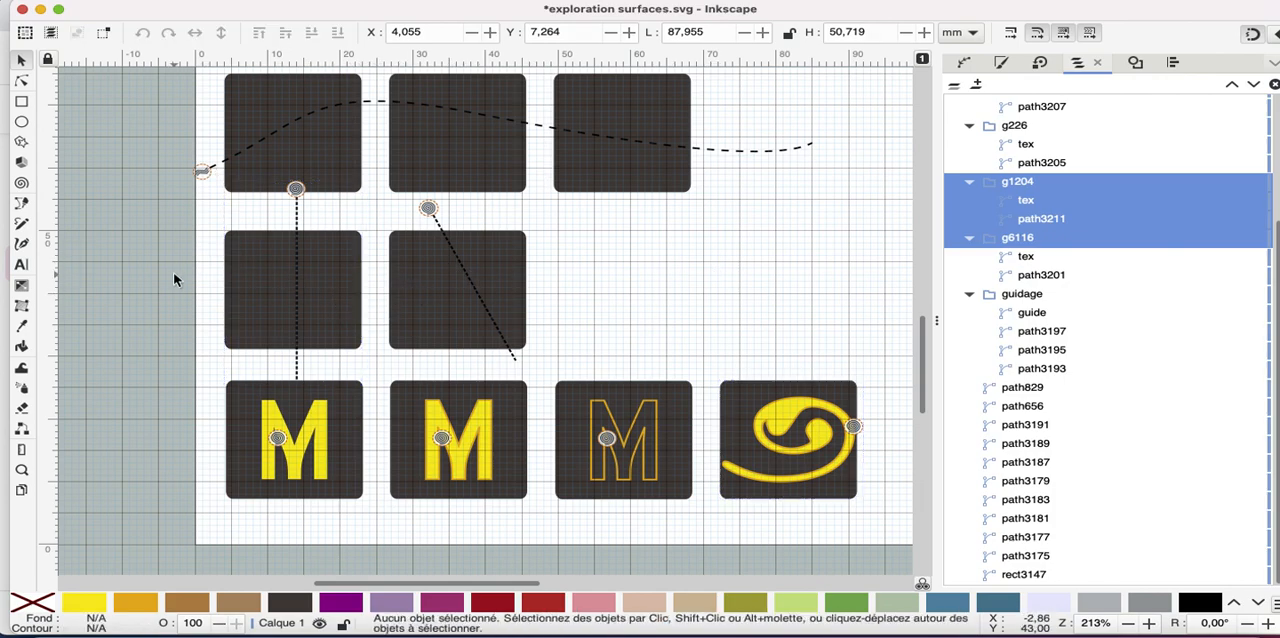
Simulate the two squares crossed by dotted lines at 32 stitches per second with needle points shown
{"action": "left_click", "coordinate": [318, 283]}
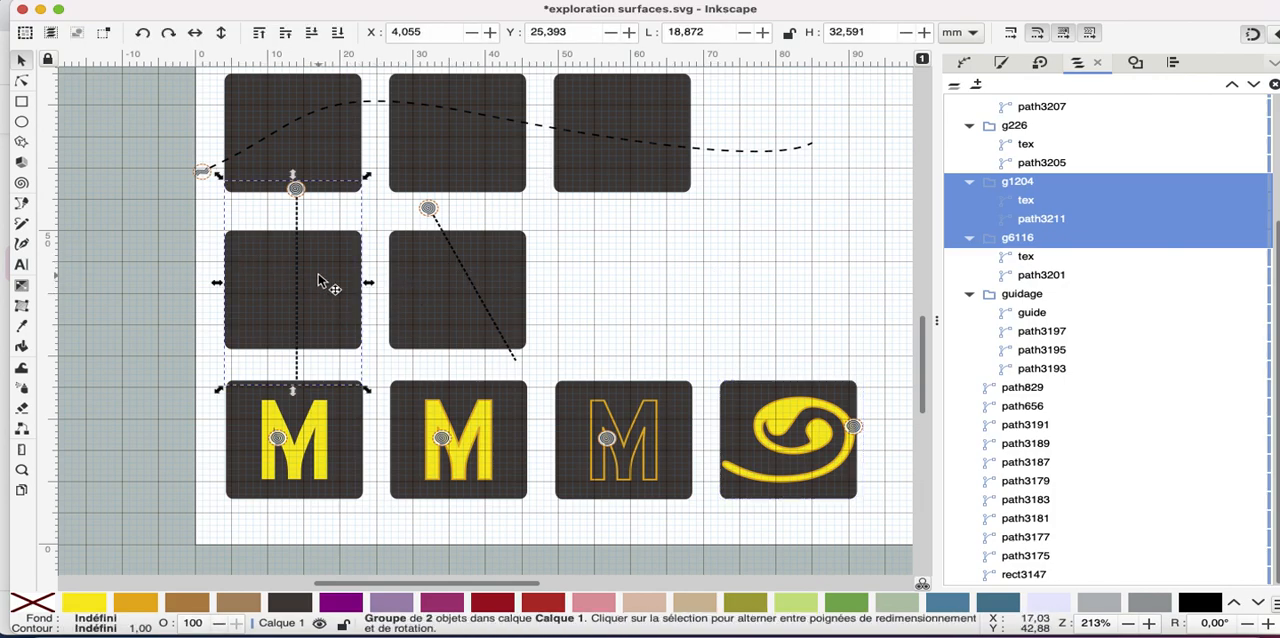
{"action": "left_click", "coordinate": [429, 272], "text": "shift"}
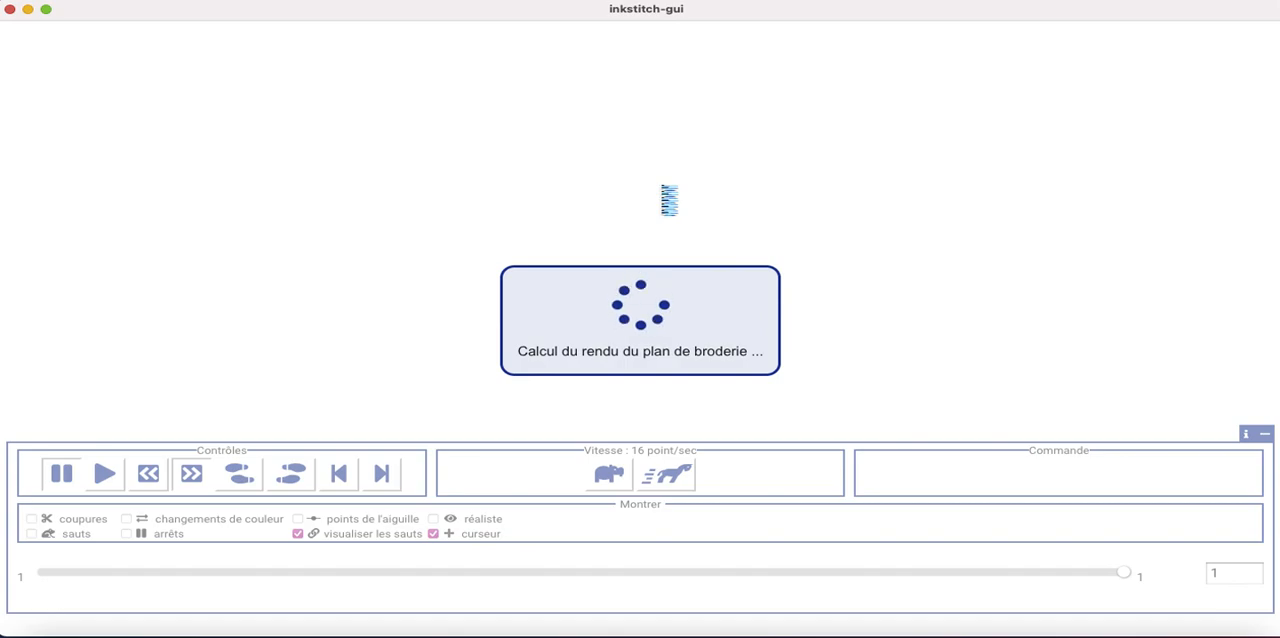
{"action": "left_click", "coordinate": [297, 519]}
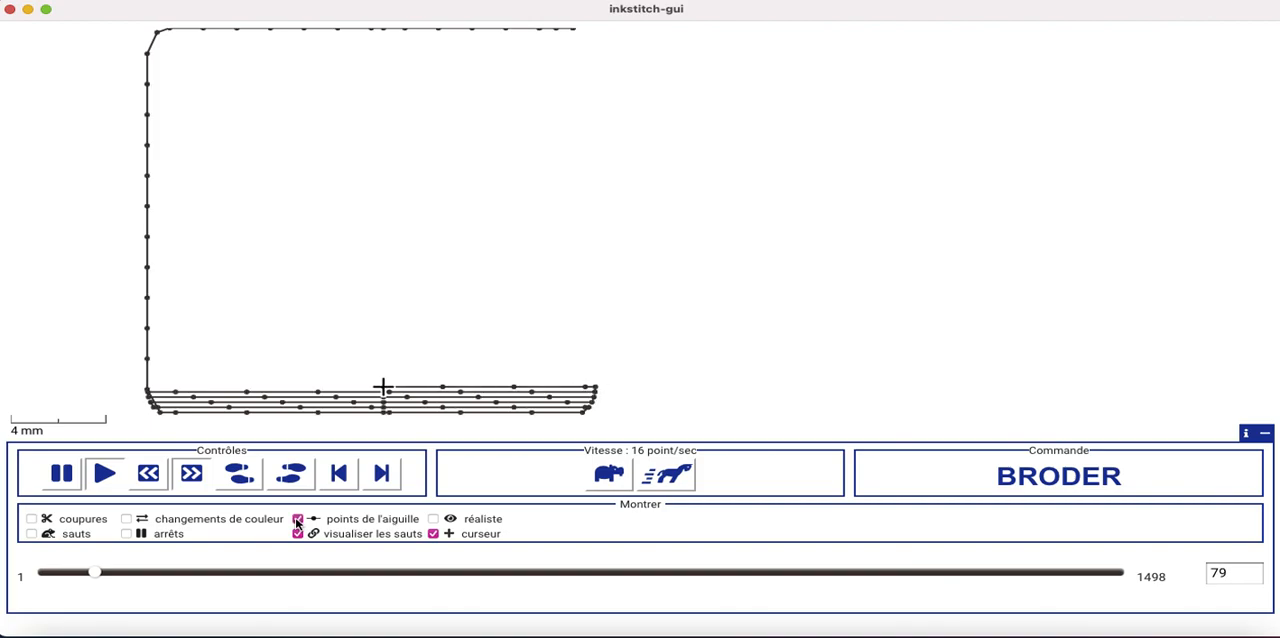
{"action": "left_click", "coordinate": [667, 474]}
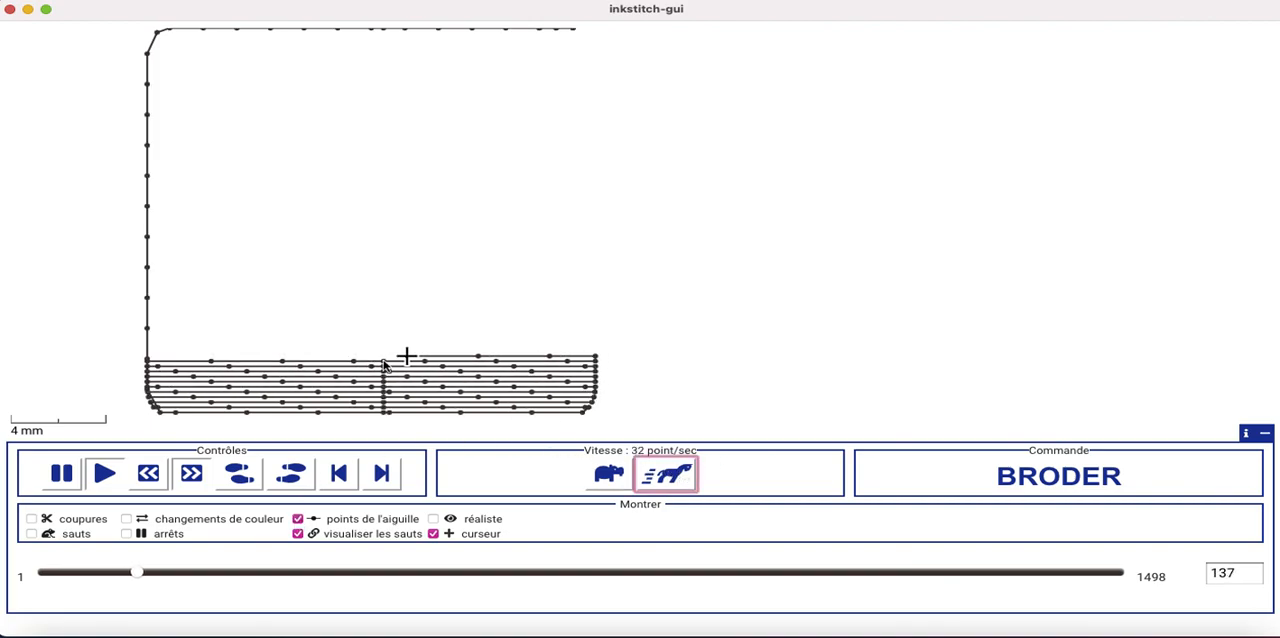
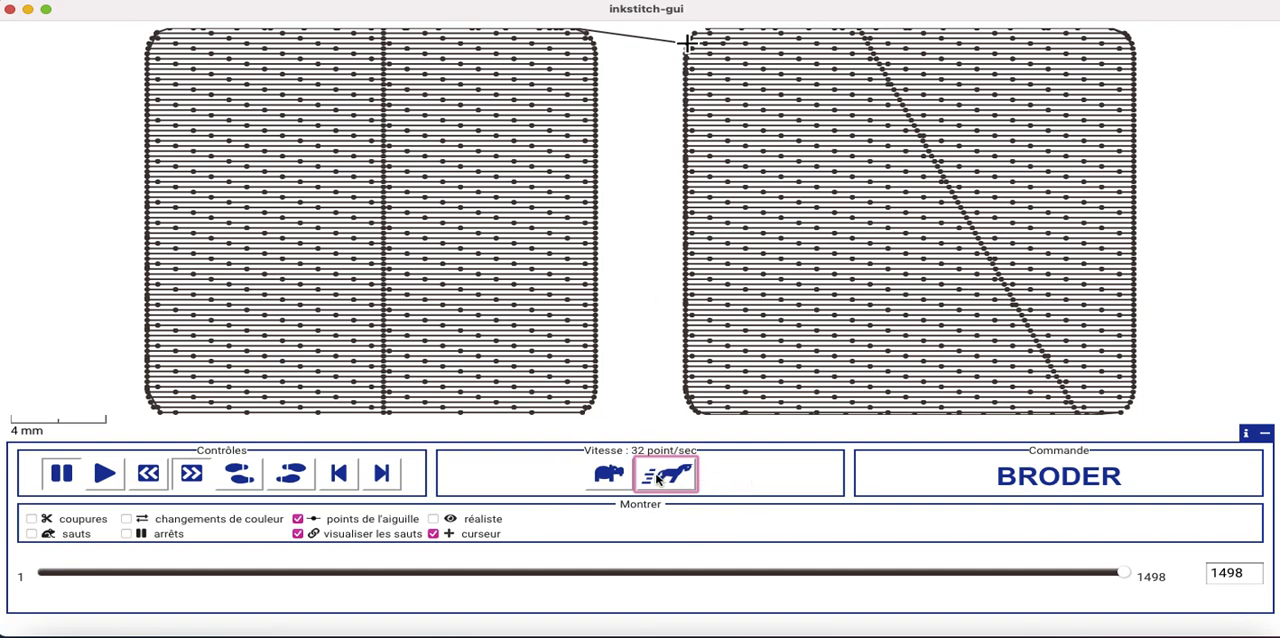
View the two simulated squares with realistic stitch rendering, and quit the simulator
{"action": "left_click", "coordinate": [434, 520]}
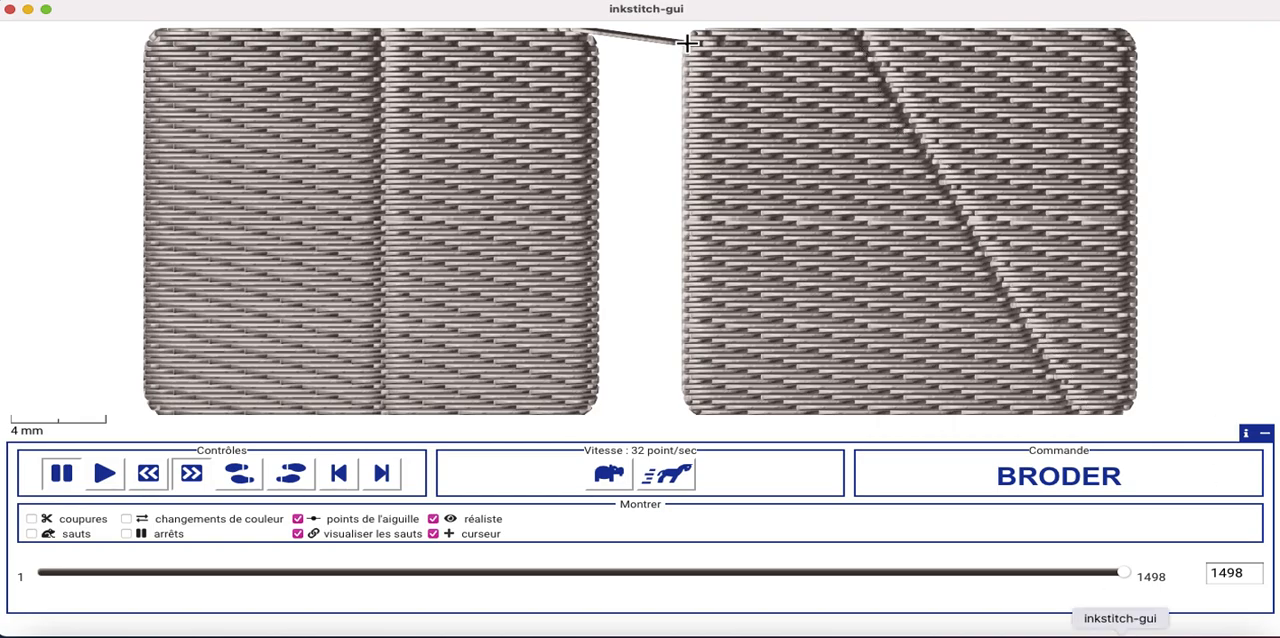
{"action": "right_click", "coordinate": [1125, 630]}
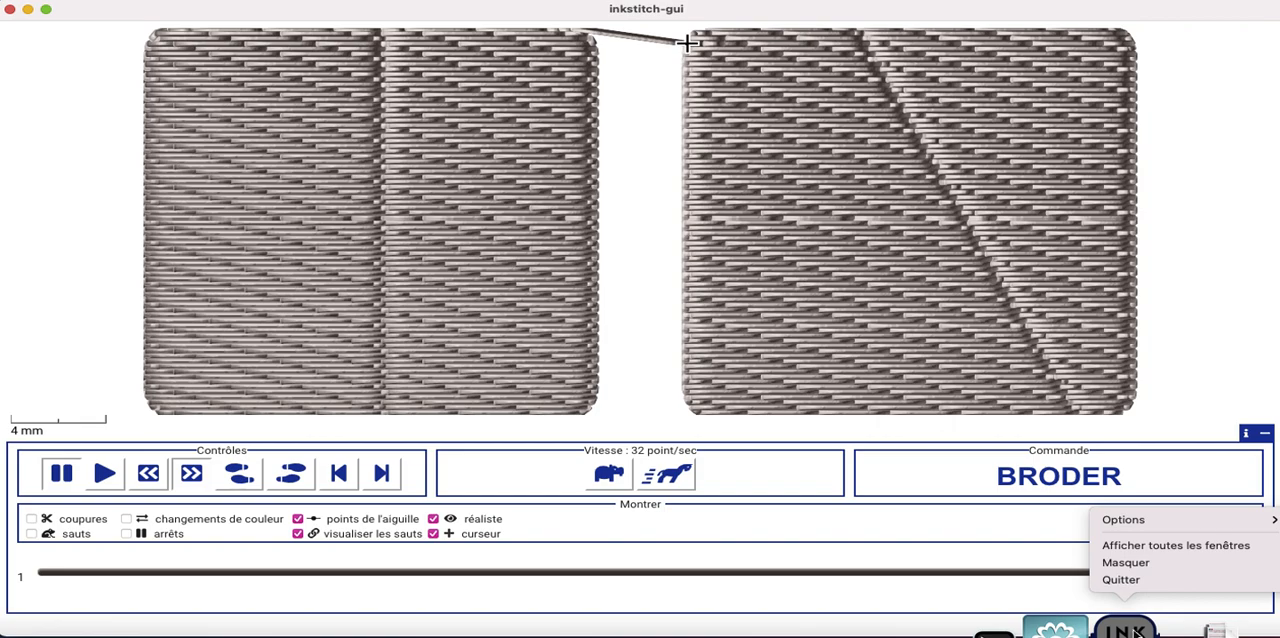
{"action": "left_click", "coordinate": [1132, 586]}
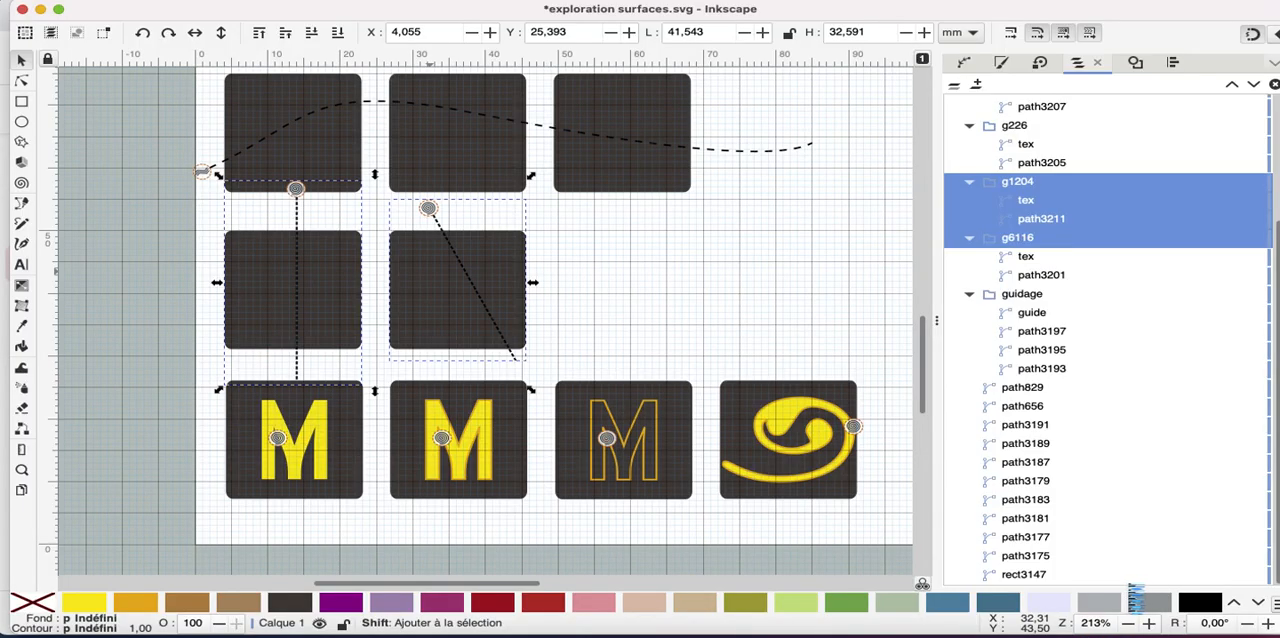
Display the path nodes of the outlined M inside the third square of the lowest row
{"action": "left_click", "coordinate": [624, 474]}
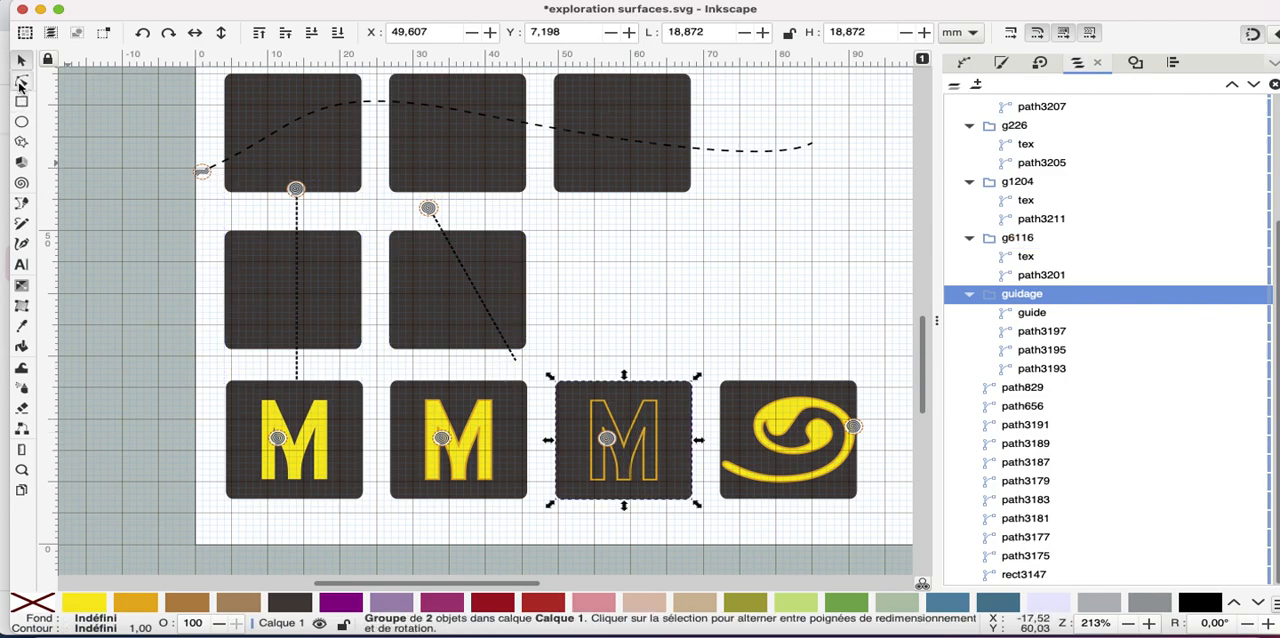
{"action": "left_click", "coordinate": [21, 83]}
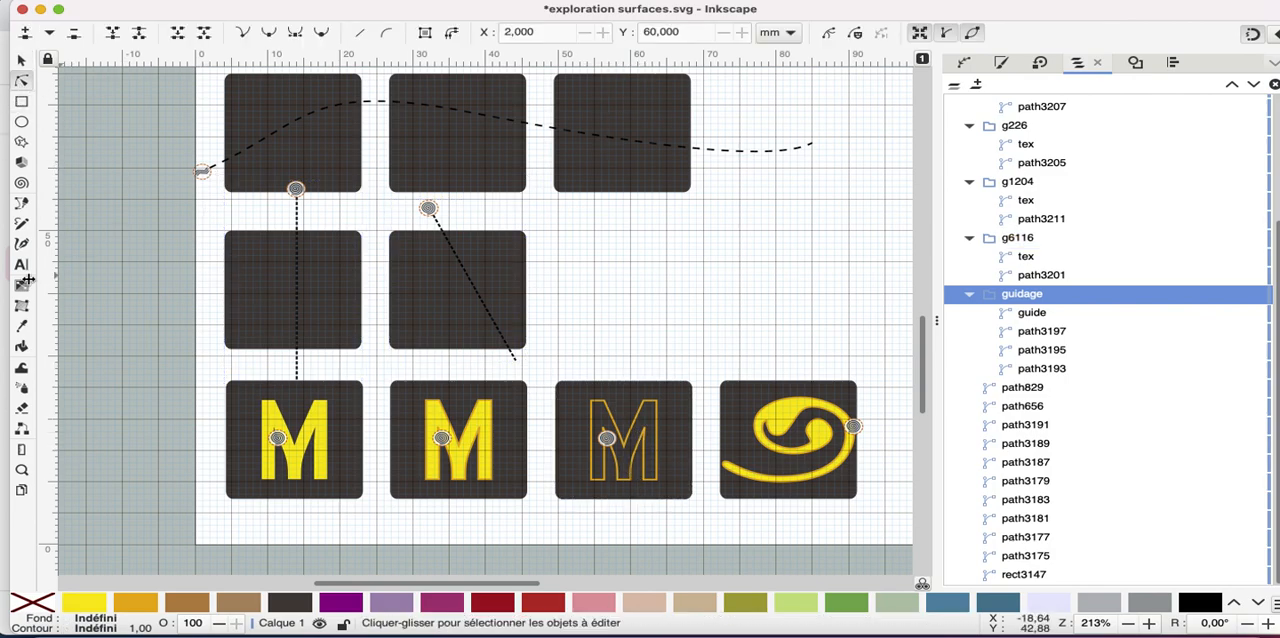
{"action": "left_click", "coordinate": [643, 428]}
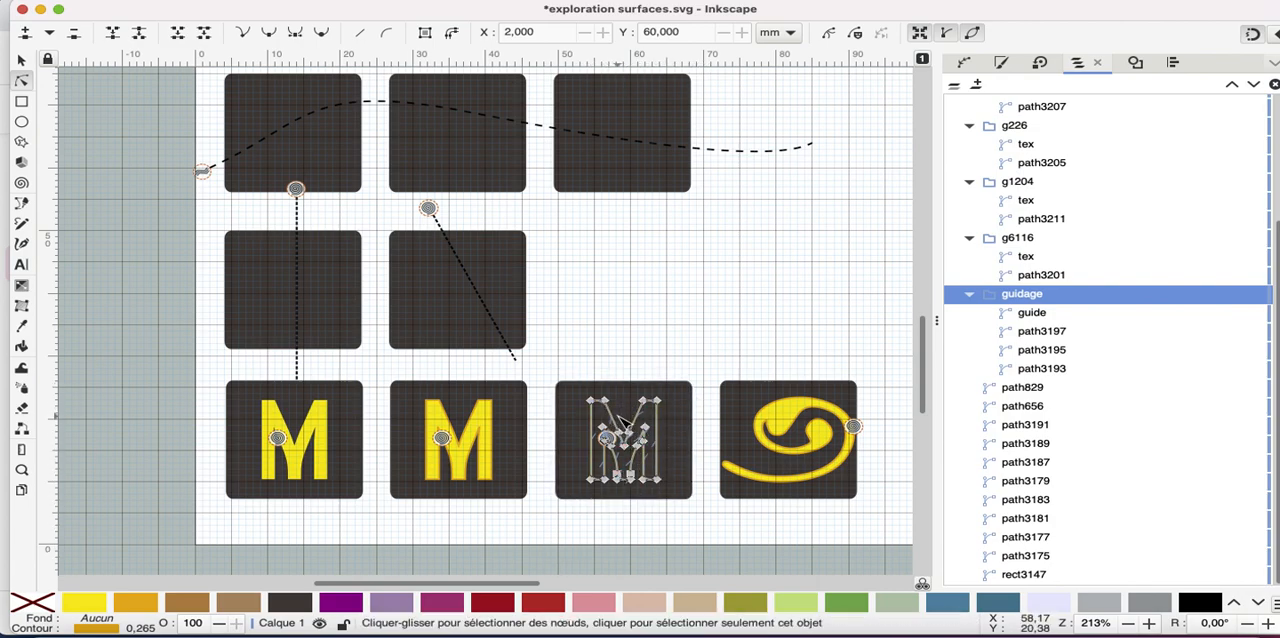
Select the background squares of the first two M groups and find their paths in the object list
{"action": "left_click", "coordinate": [350, 400]}
{"action": "left_click", "coordinate": [498, 427], "text": "shift"}
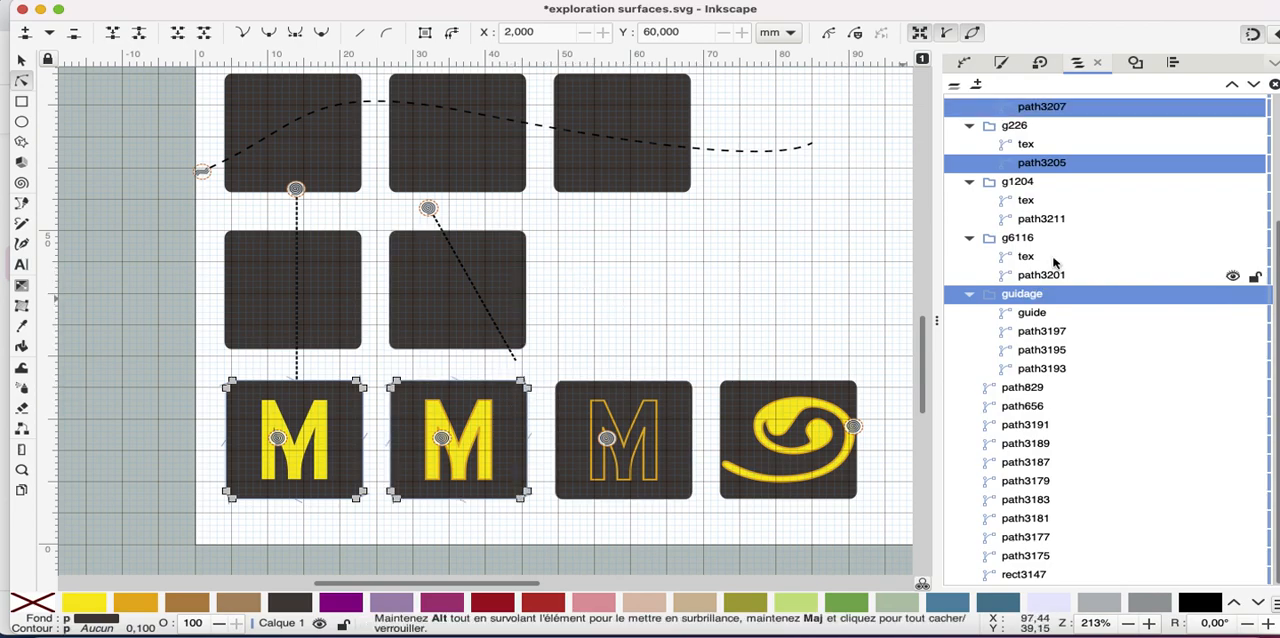
{"action": "scroll", "coordinate": [907, 296], "scroll_direction": "up", "scroll_amount": 2}
{"action": "scroll", "coordinate": [907, 296], "scroll_direction": "right", "scroll_amount": 2}
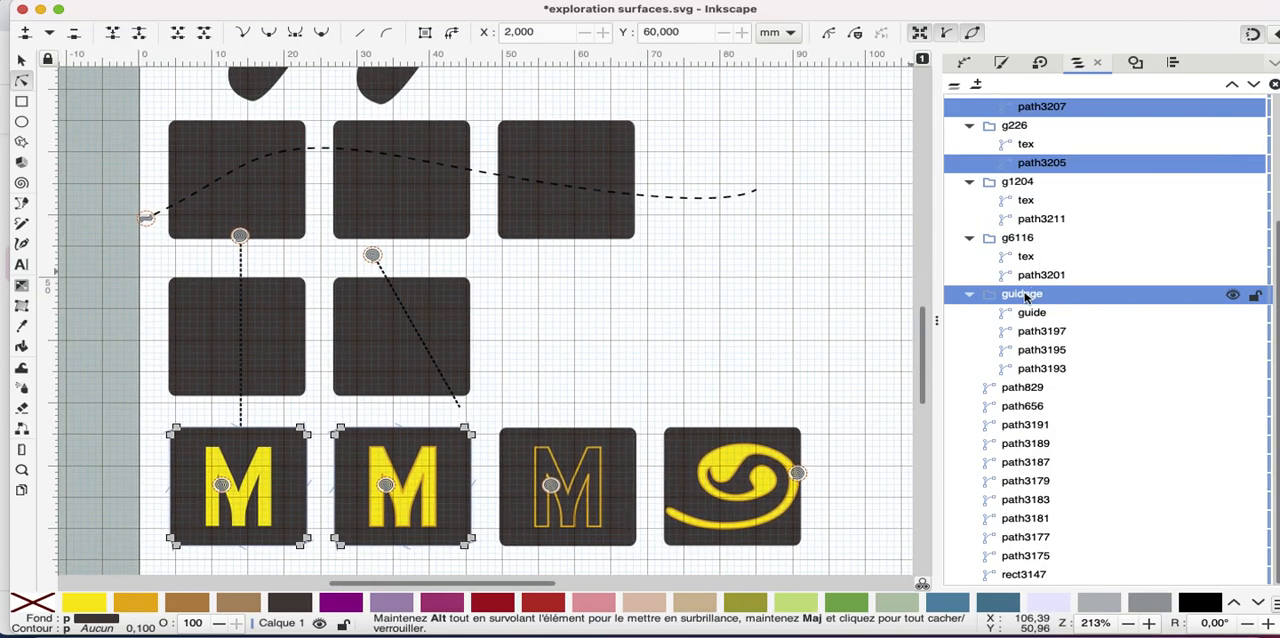
{"action": "left_click", "coordinate": [1105, 256]}
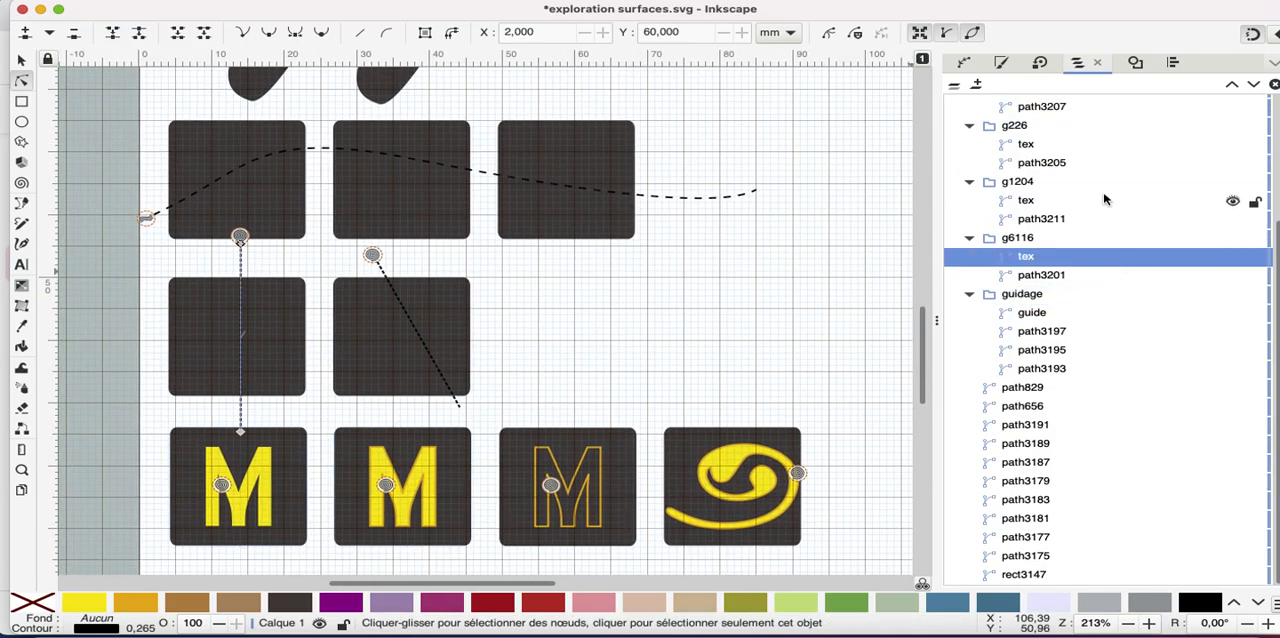
{"action": "left_click", "coordinate": [1040, 163]}
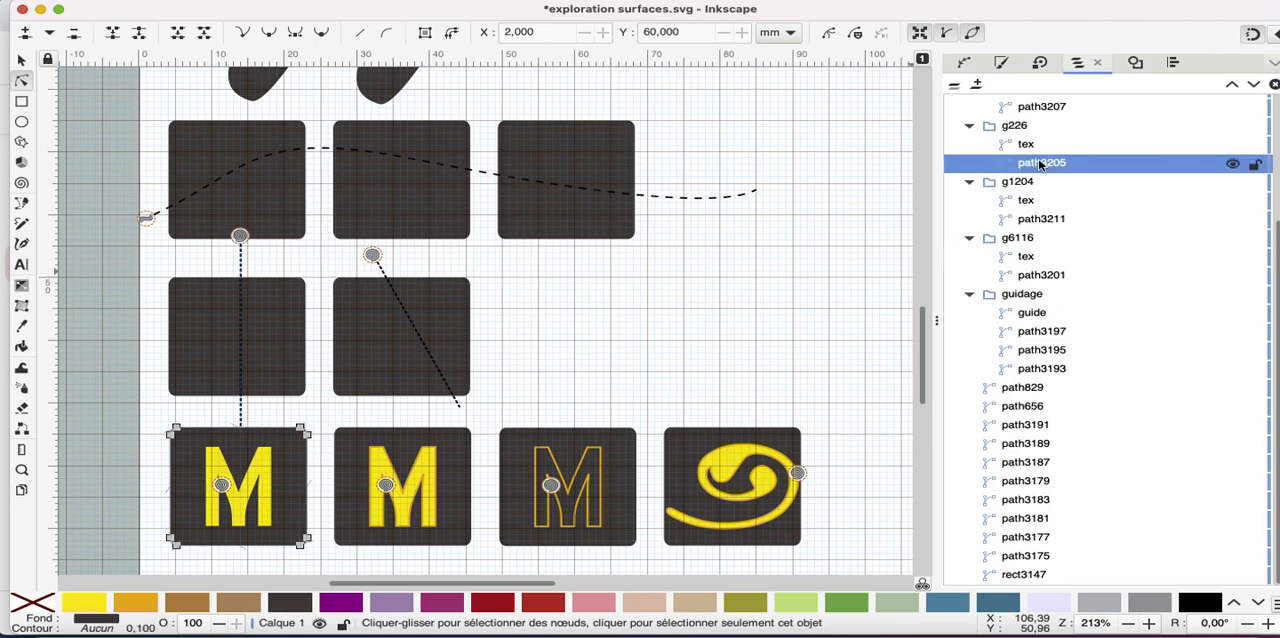
{"action": "left_click", "coordinate": [1046, 106], "text": "shift"}
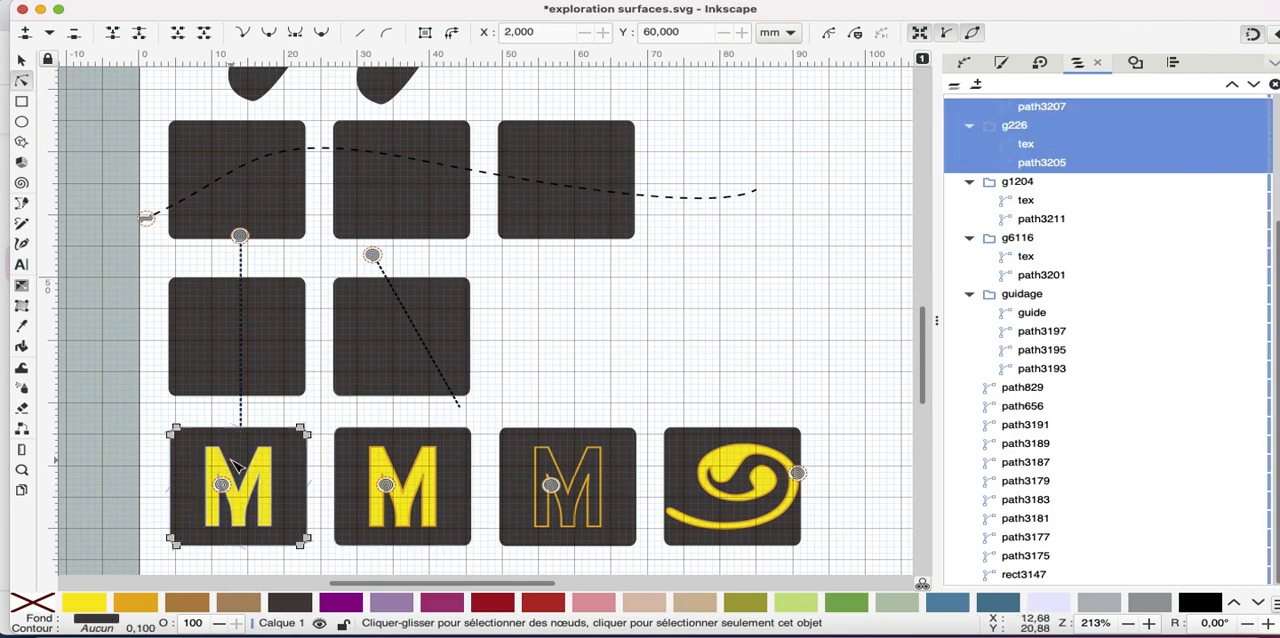
Inspect the fill and stroke of the first two M letters and their background squares
{"action": "left_click", "coordinate": [307, 487]}
{"action": "left_click", "coordinate": [455, 489]}
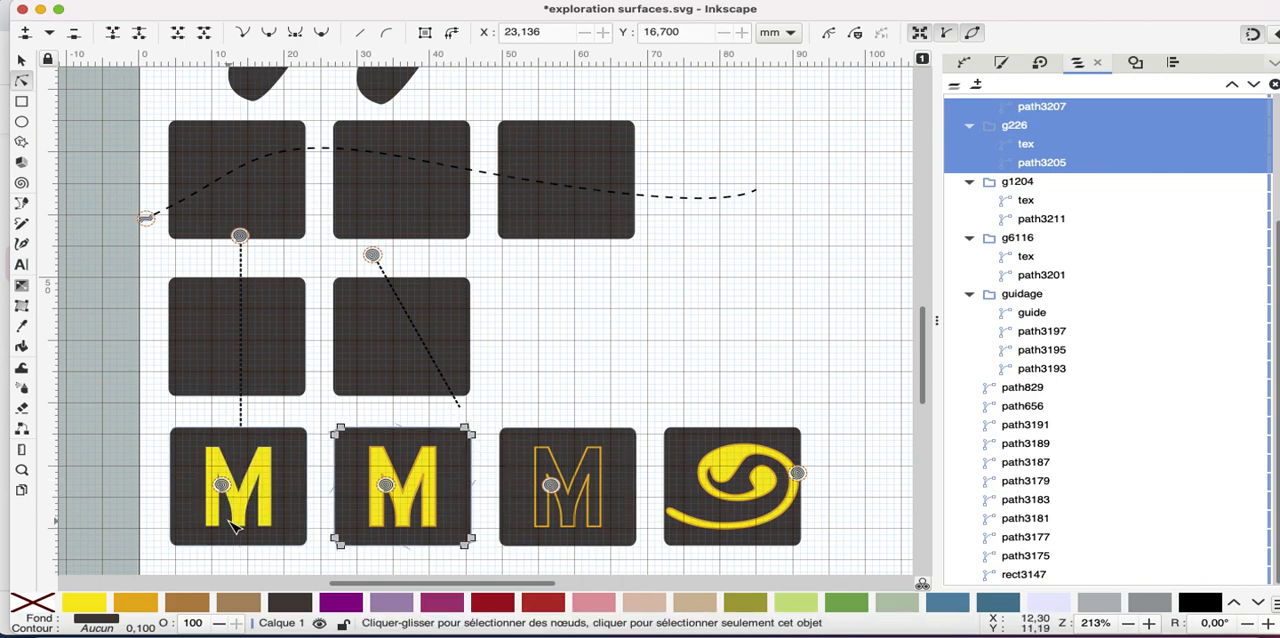
{"action": "left_click", "coordinate": [268, 478]}
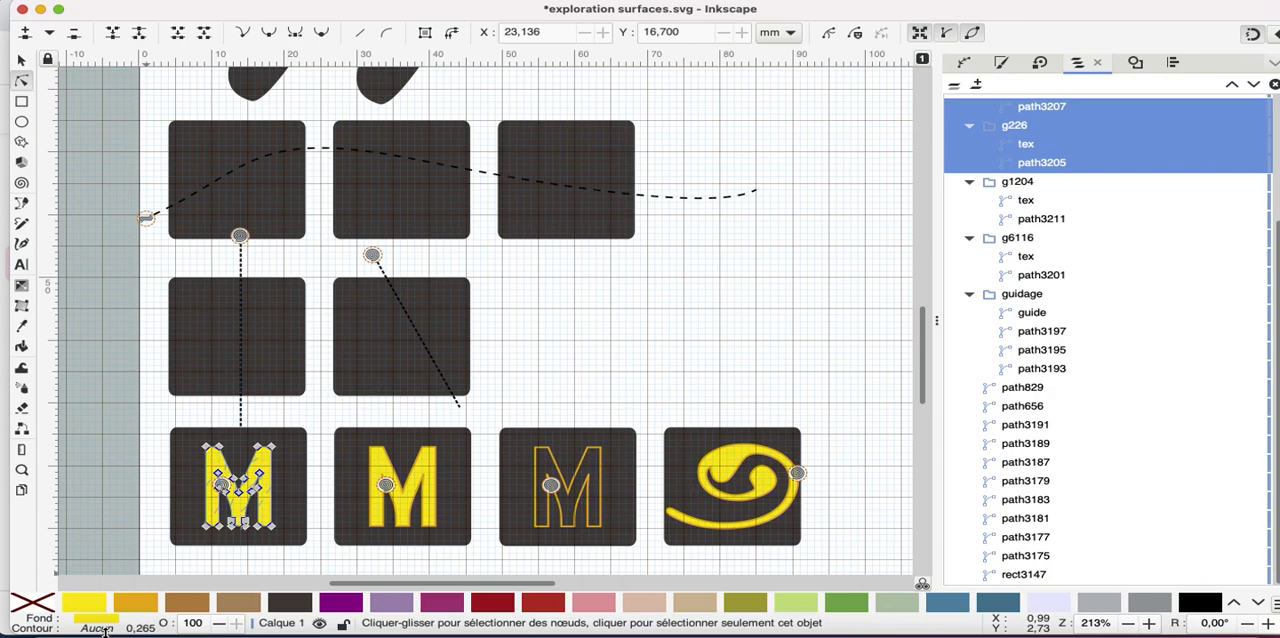
{"action": "left_click", "coordinate": [415, 515]}
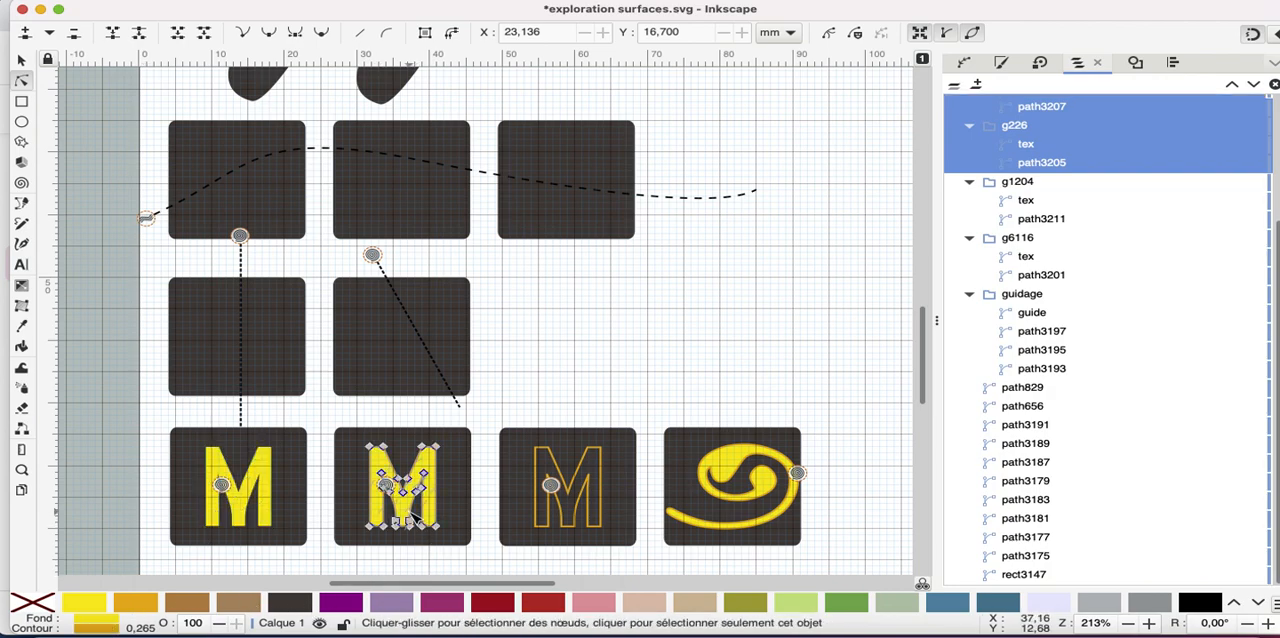
Simulate the first two M squares together at 512 stitches per second with needle points shown
{"action": "left_click", "coordinate": [20, 62]}
{"action": "left_click", "coordinate": [287, 462]}
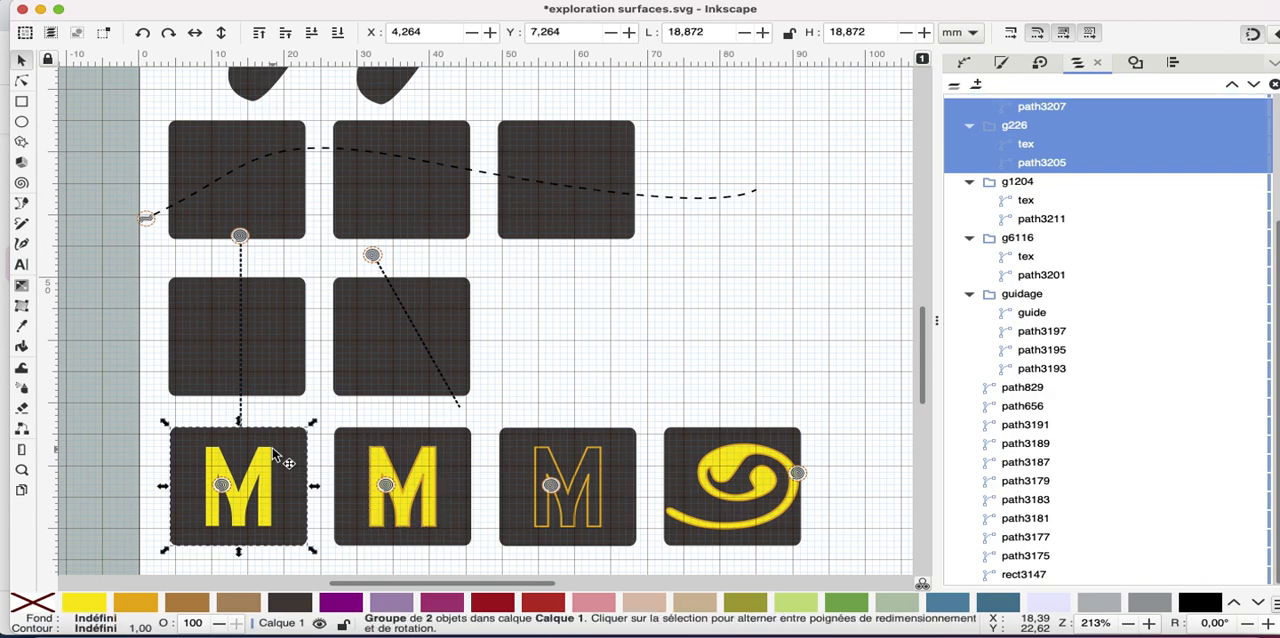
{"action": "left_click", "coordinate": [350, 450], "text": "shift"}
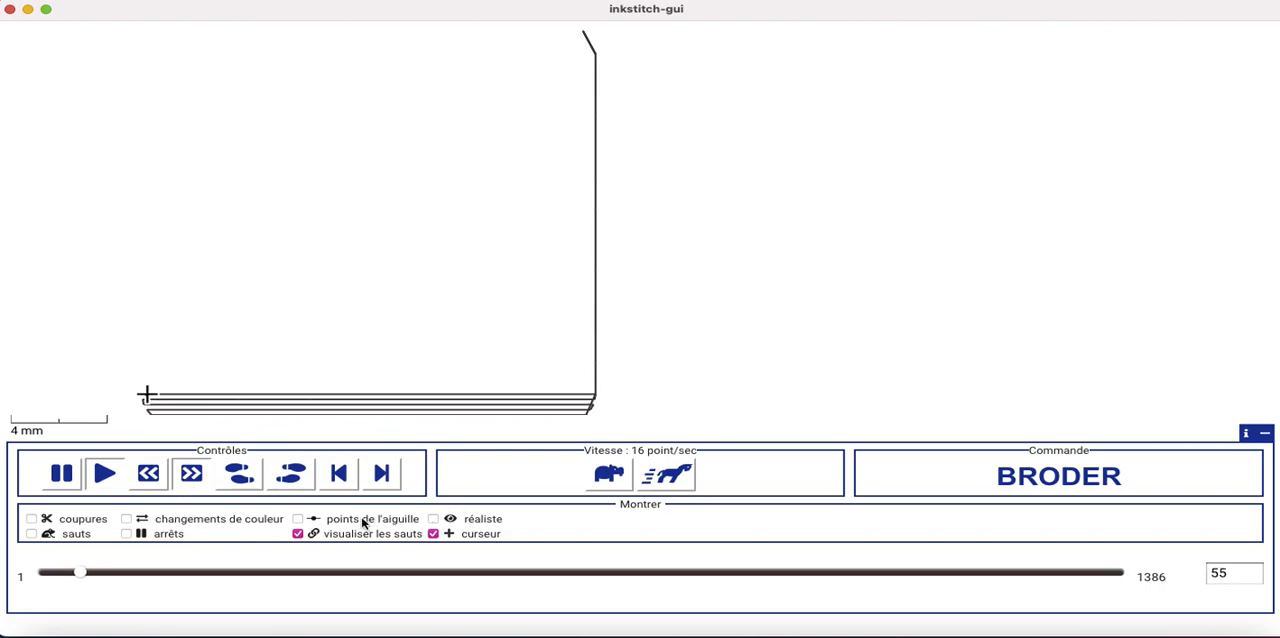
{"action": "left_click", "coordinate": [297, 519]}
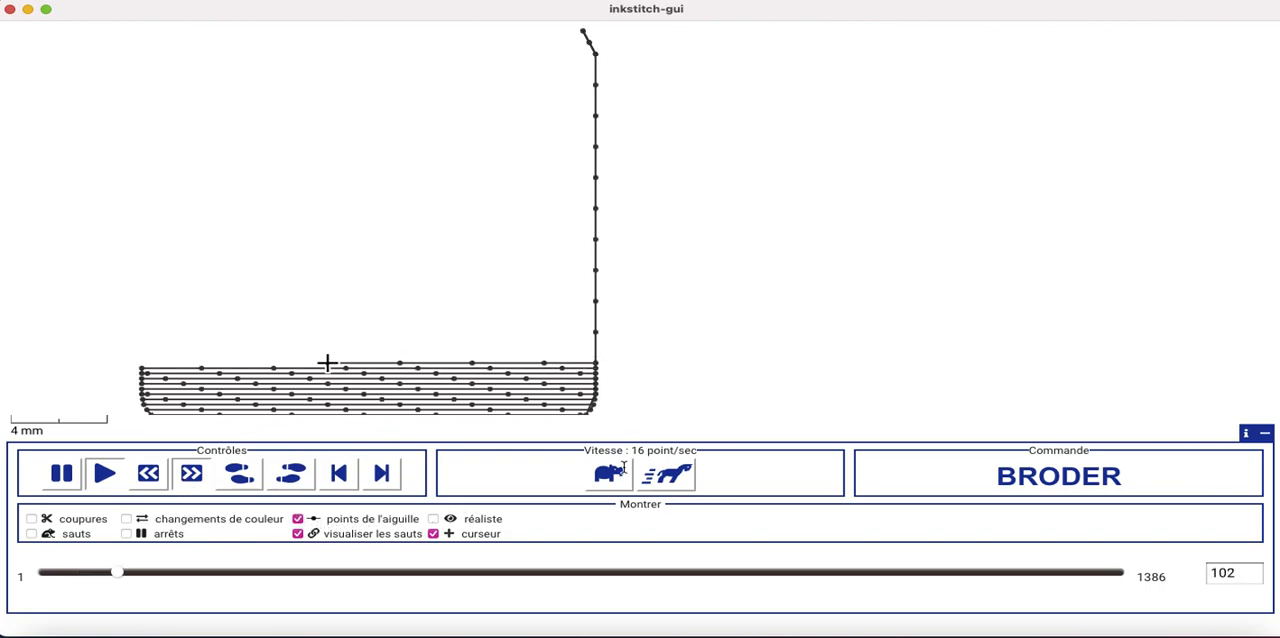
{"action": "left_click", "coordinate": [670, 477]}
{"action": "left_click", "coordinate": [670, 477]}
{"action": "left_click", "coordinate": [670, 477]}
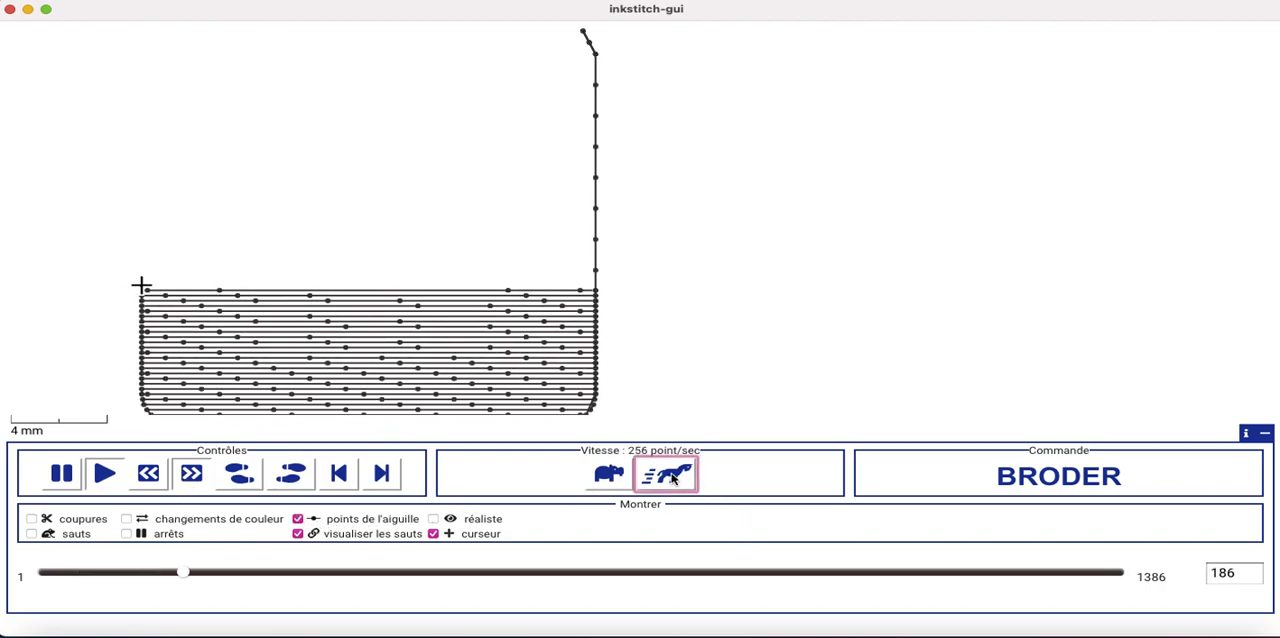
{"action": "left_click", "coordinate": [670, 477]}
{"action": "left_click", "coordinate": [670, 477]}
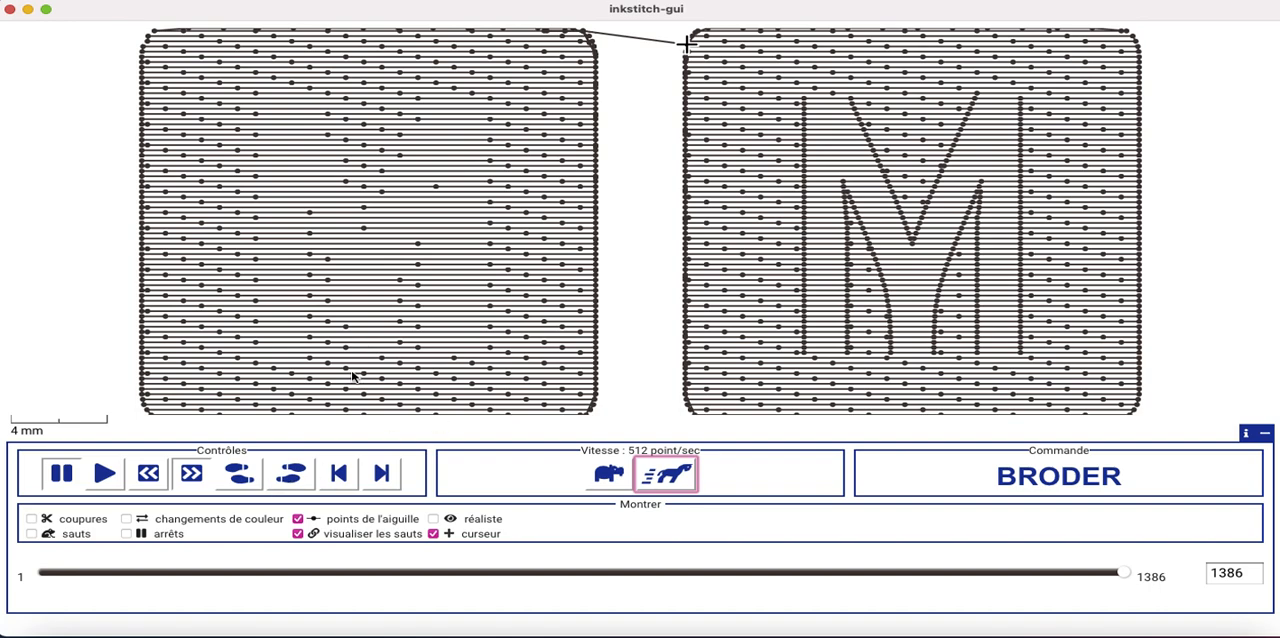
View the two simulated M squares with realistic stitch rendering, and quit the simulator
{"action": "left_click", "coordinate": [434, 519]}
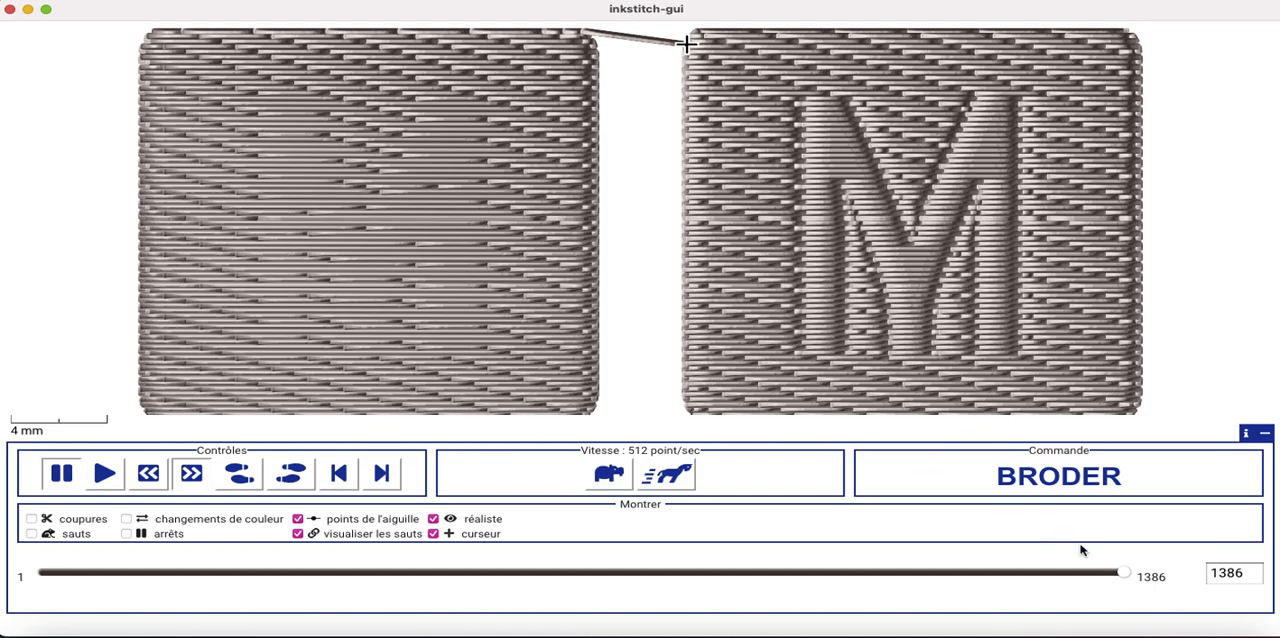
{"action": "right_click", "coordinate": [1124, 630]}
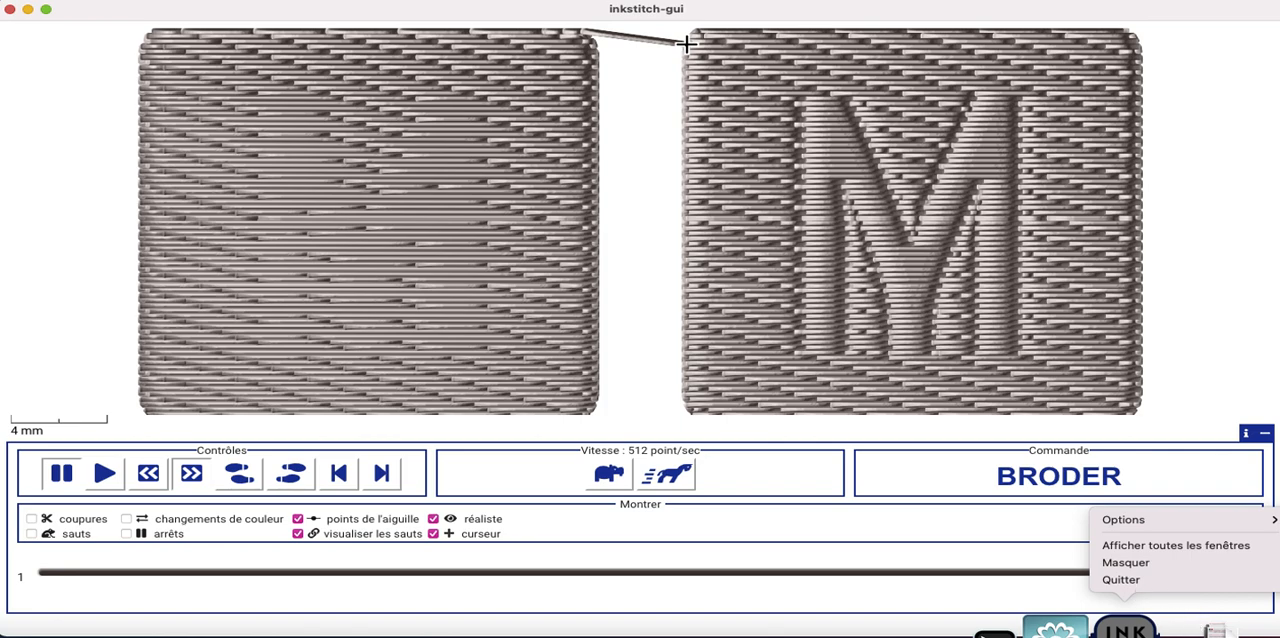
{"action": "key", "text": "Escape"}
{"action": "right_click", "coordinate": [1125, 630]}
{"action": "left_click", "coordinate": [1124, 580]}
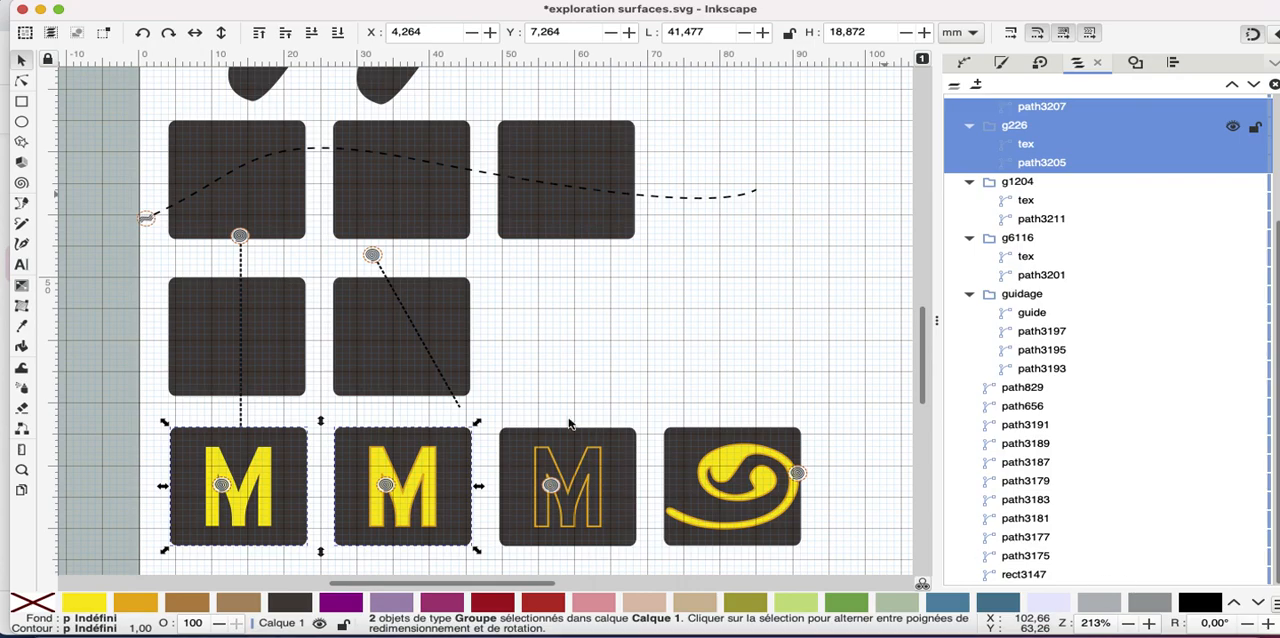
Open the embroidery parameters of square rect3147 above the two curved shapes and enable its fill underlay
{"action": "scroll", "coordinate": [615, 166], "scroll_direction": "up", "scroll_amount": 8}
{"action": "scroll", "coordinate": [615, 166], "scroll_direction": "left", "scroll_amount": 4}
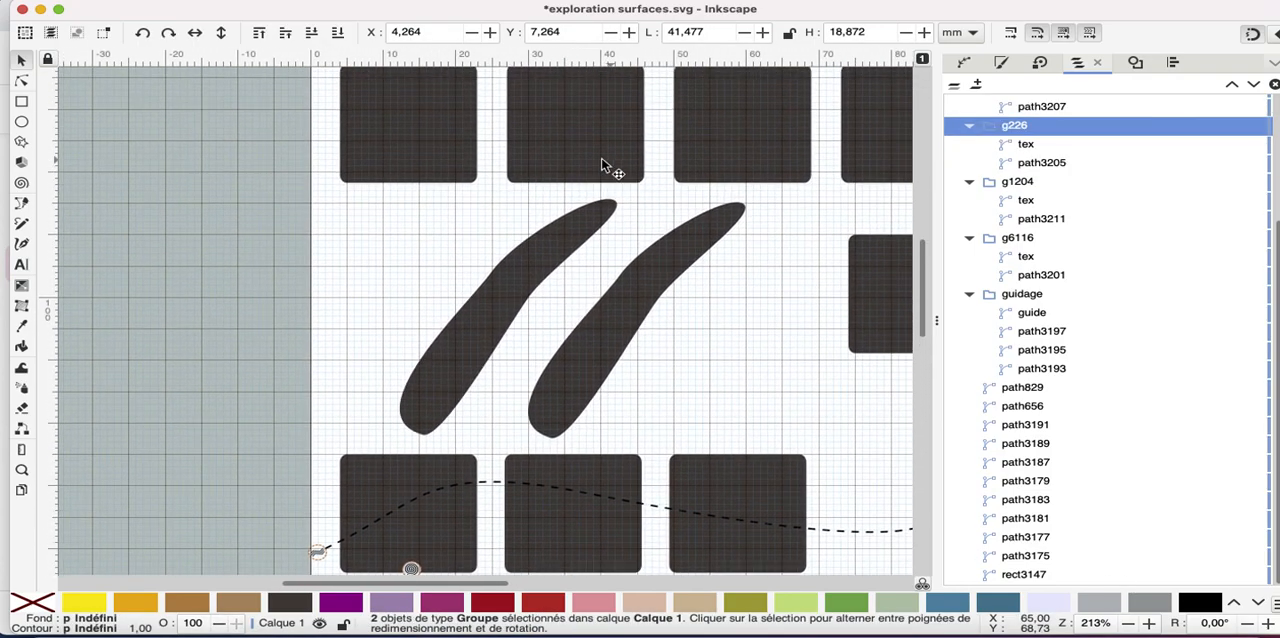
{"action": "left_click", "coordinate": [465, 78]}
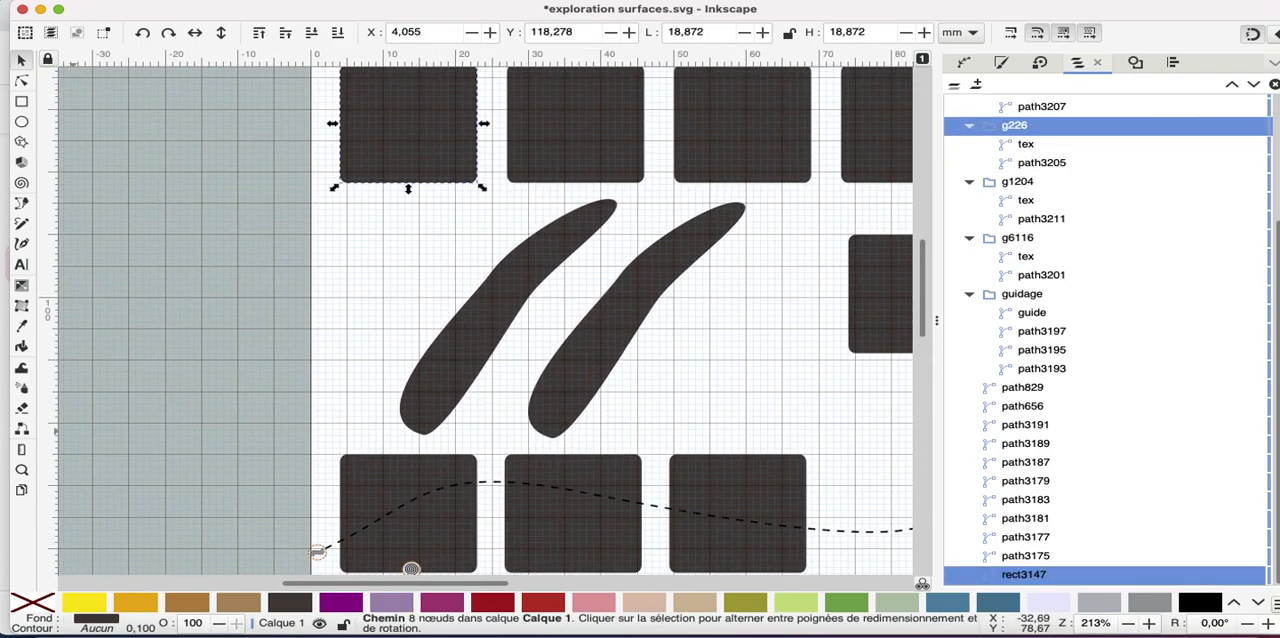
{"action": "key", "text": "shift"}
{"action": "key", "text": "ctrl"}
{"action": "key", "text": "shift"}
{"action": "mouse_move", "coordinate": [120, 630]}
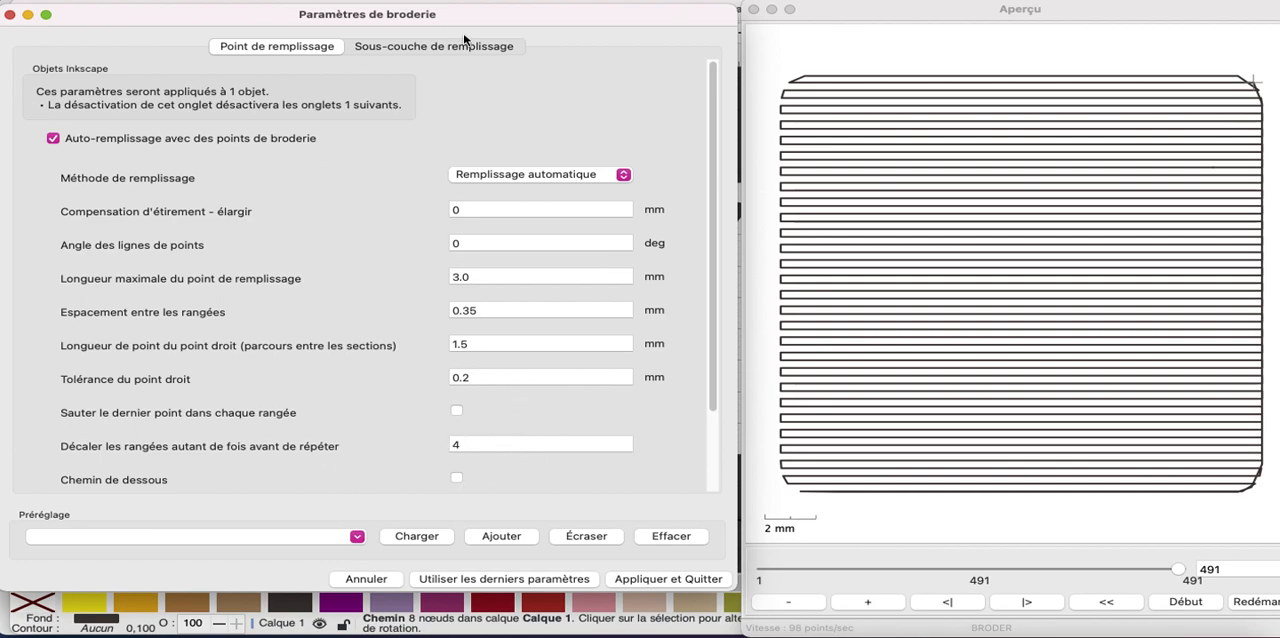
{"action": "left_click", "coordinate": [411, 47]}
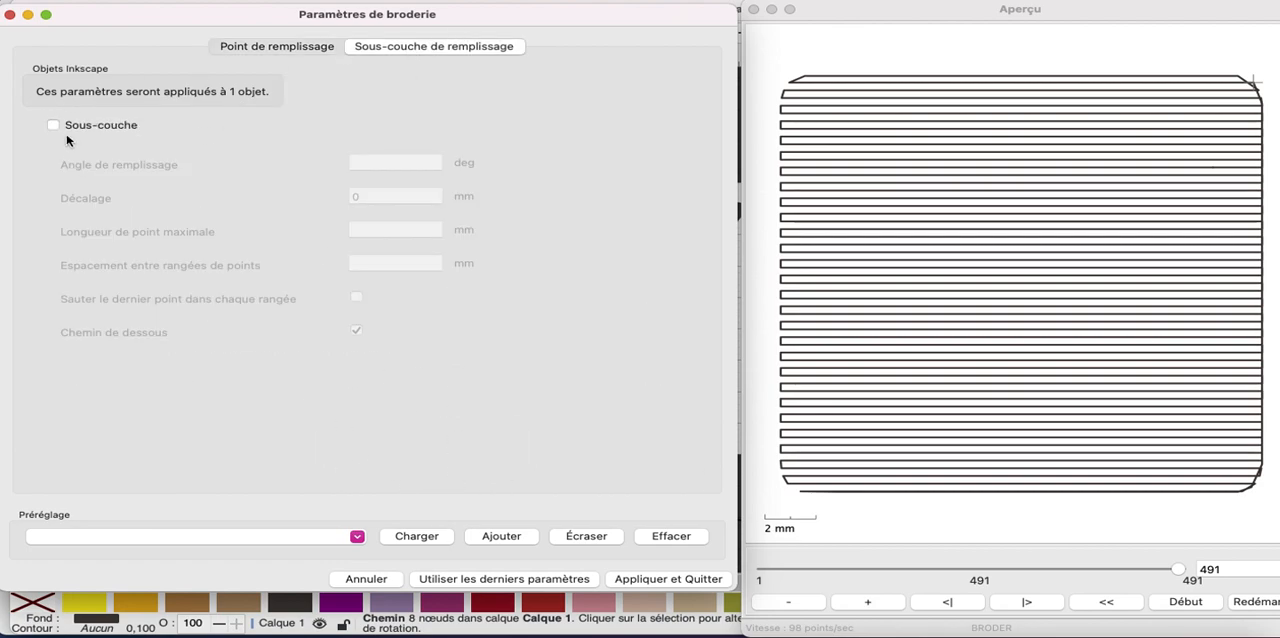
{"action": "left_click", "coordinate": [53, 126]}
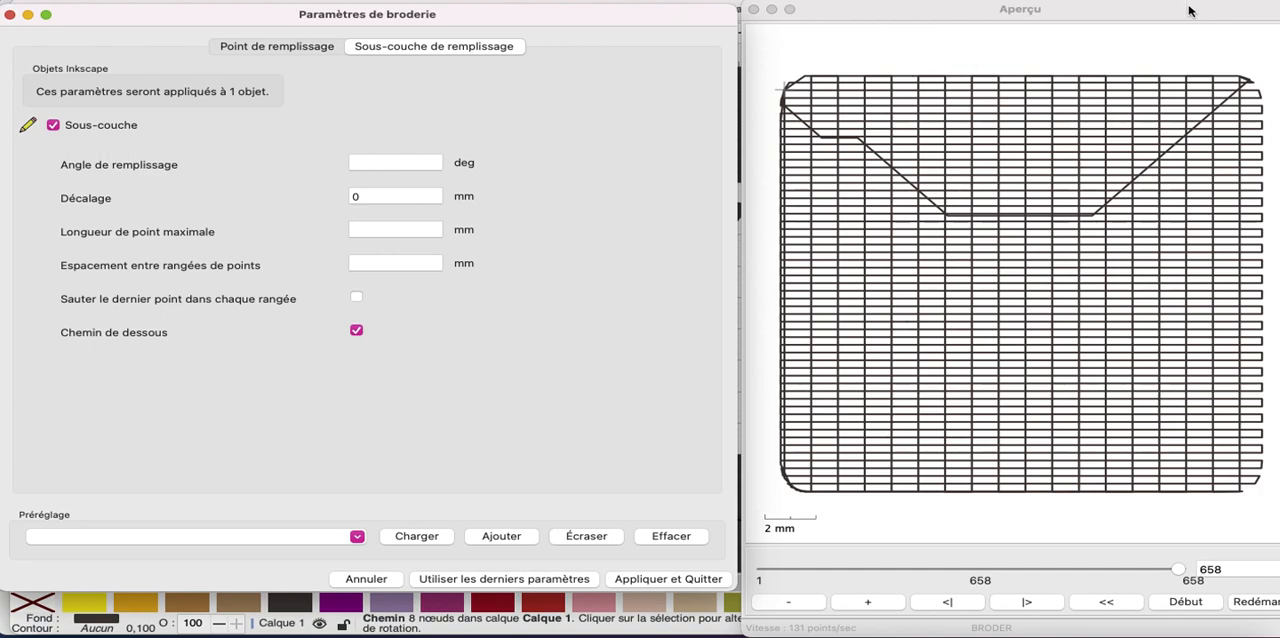
Set the underlay's row spacing to 2 mm and disable its underpath option
{"action": "left_click", "coordinate": [385, 266]}
{"action": "type", "text": "1"}
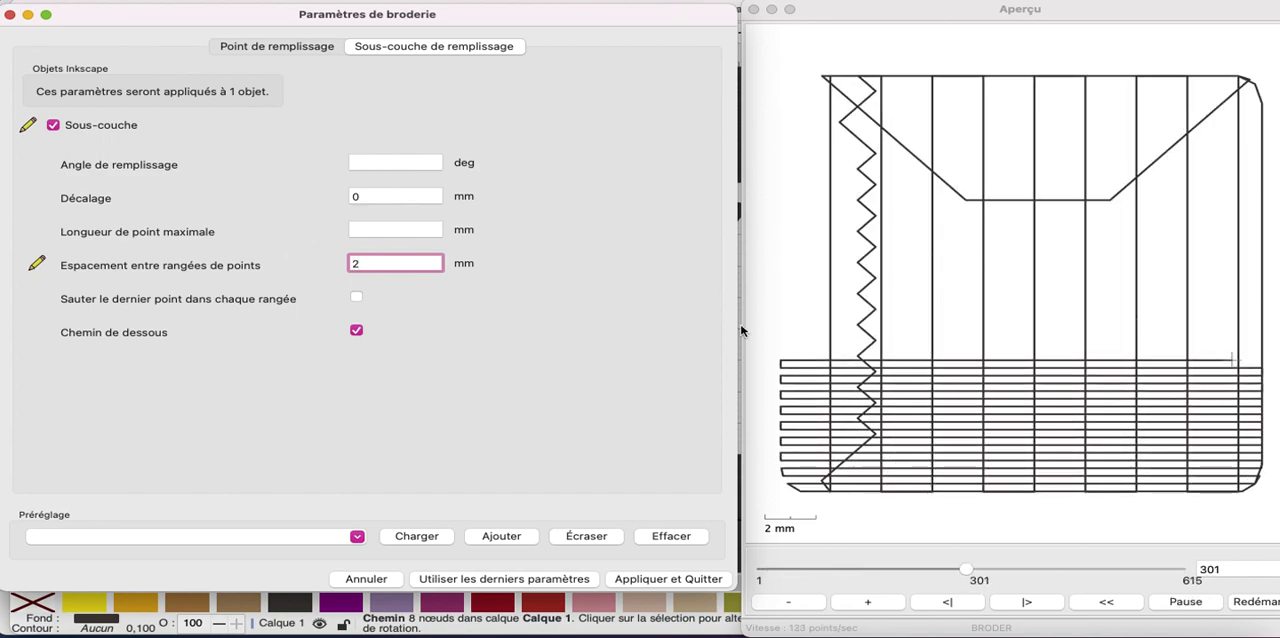
{"action": "left_click", "coordinate": [356, 331]}
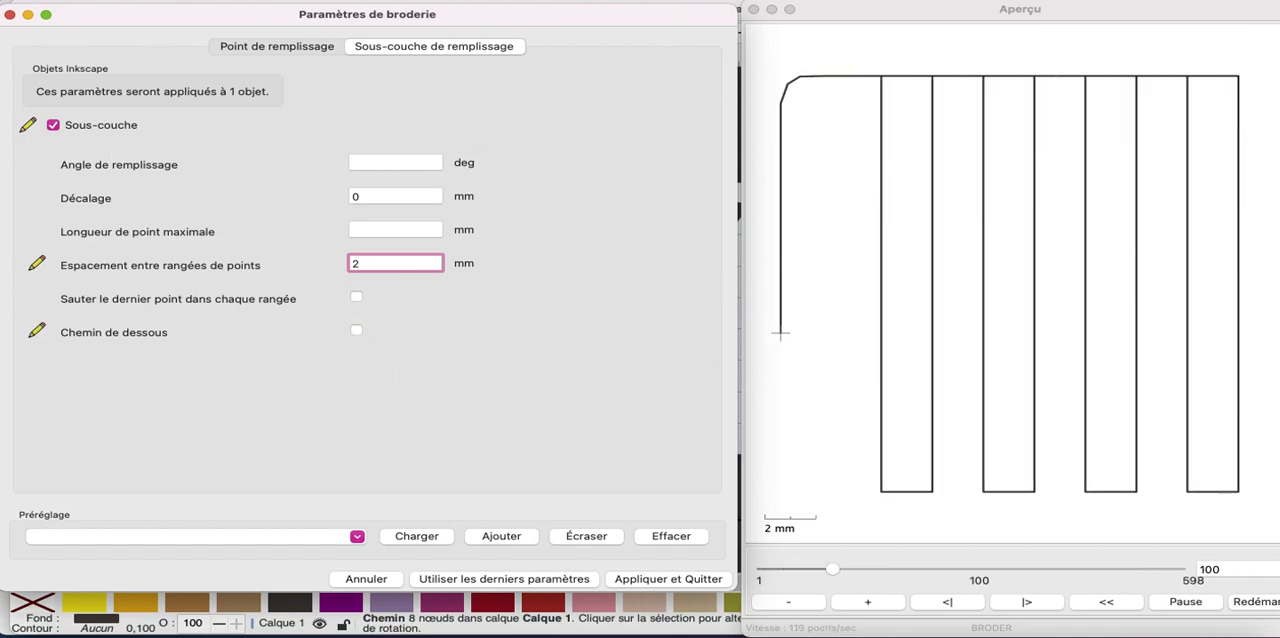
Set the underlay's fill angles to 45, 135 degrees
{"action": "left_click", "coordinate": [429, 161]}
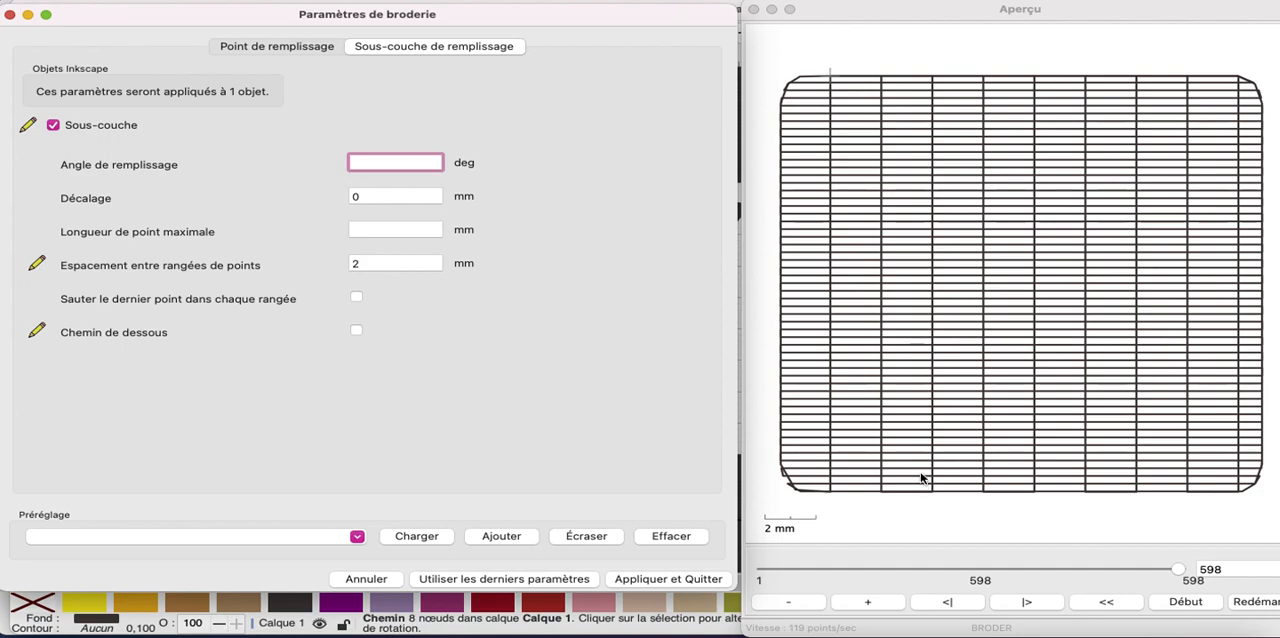
{"action": "type", "text": "45"}
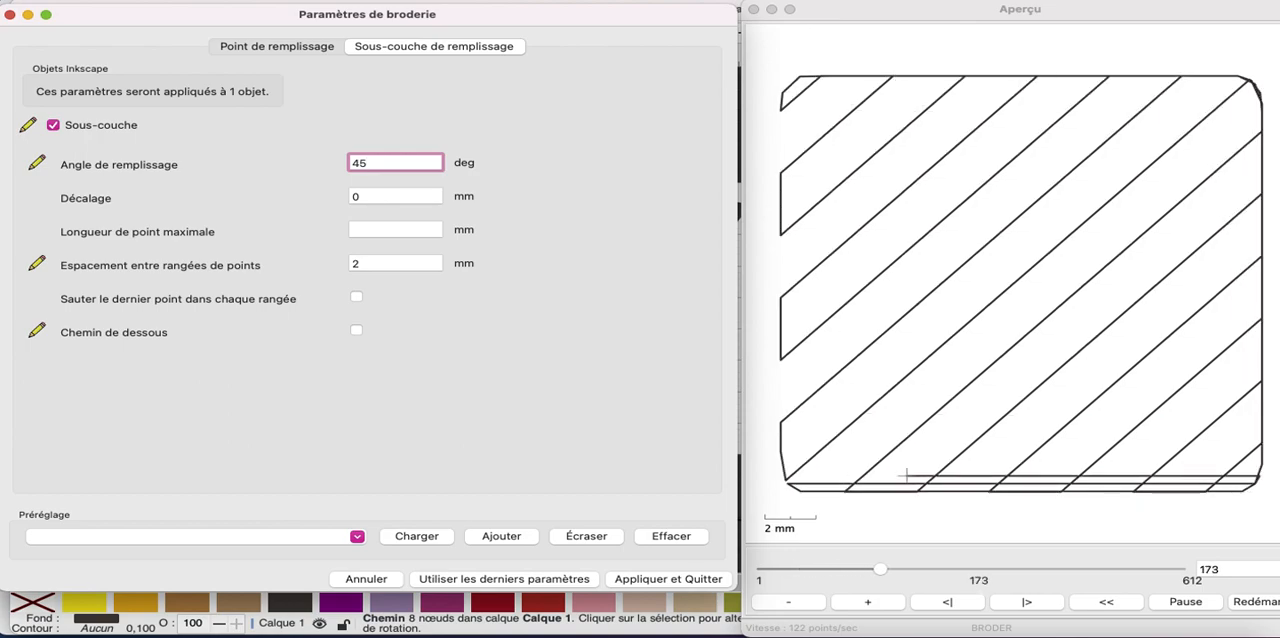
{"action": "type", "text": ","}
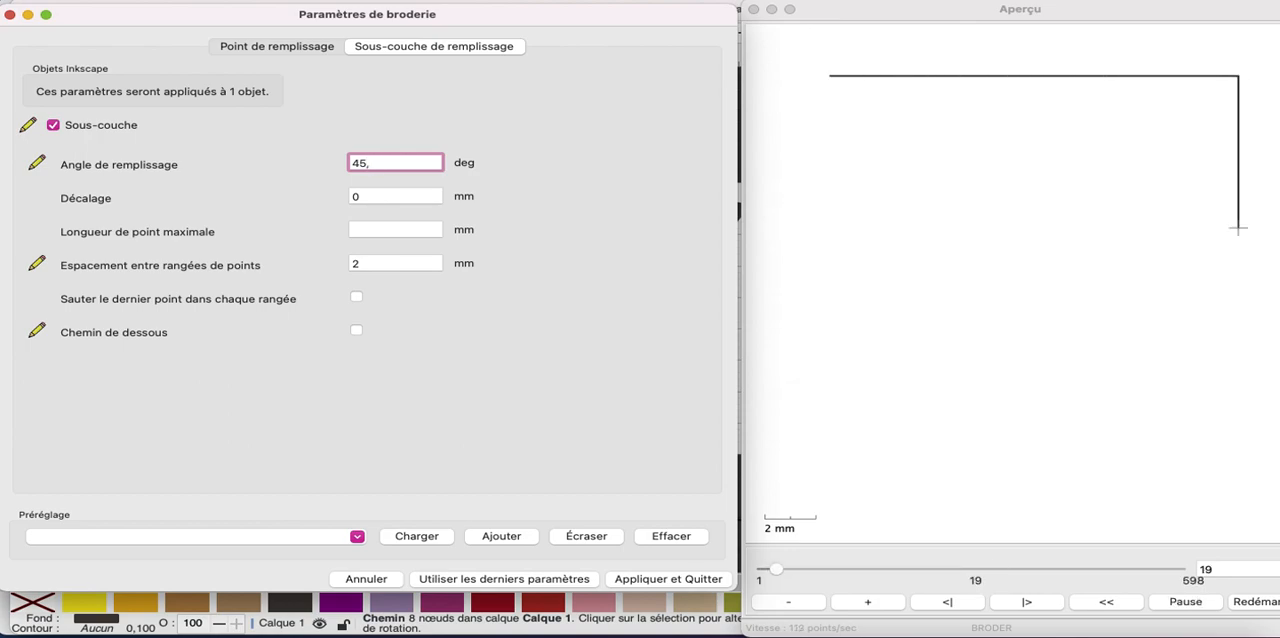
{"action": "type", "text": " 135"}
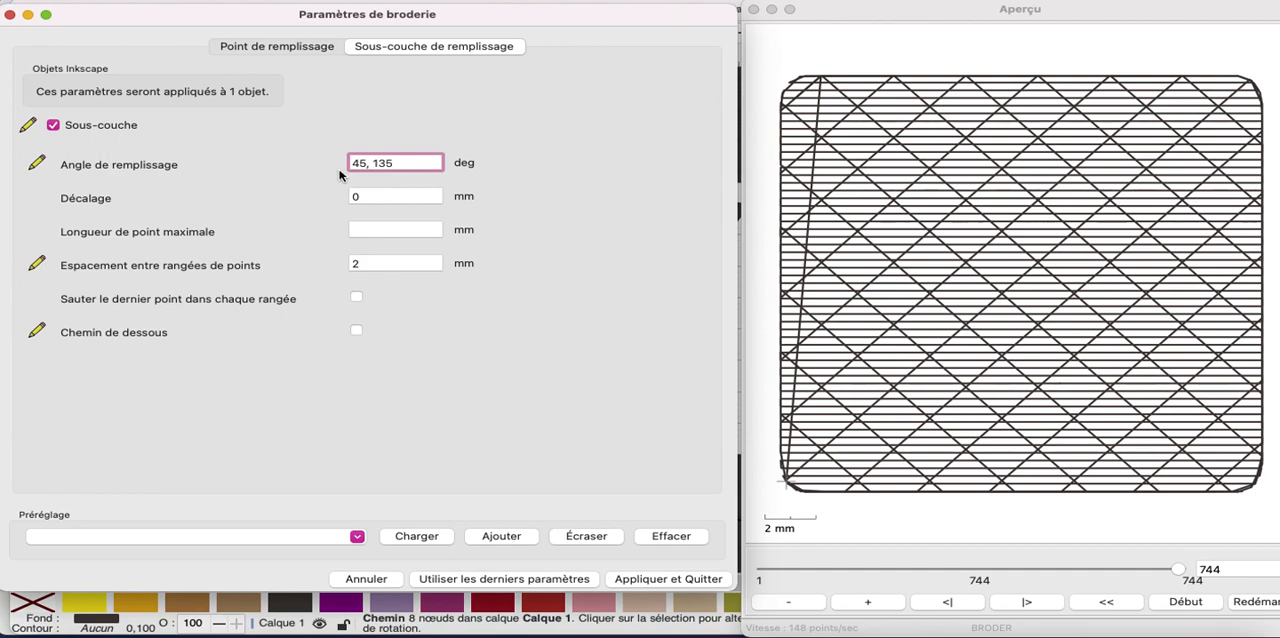
Set the fill's pull compensation to 0.3 mm, and apply the embroidery parameters to the square
{"action": "left_click", "coordinate": [275, 47]}
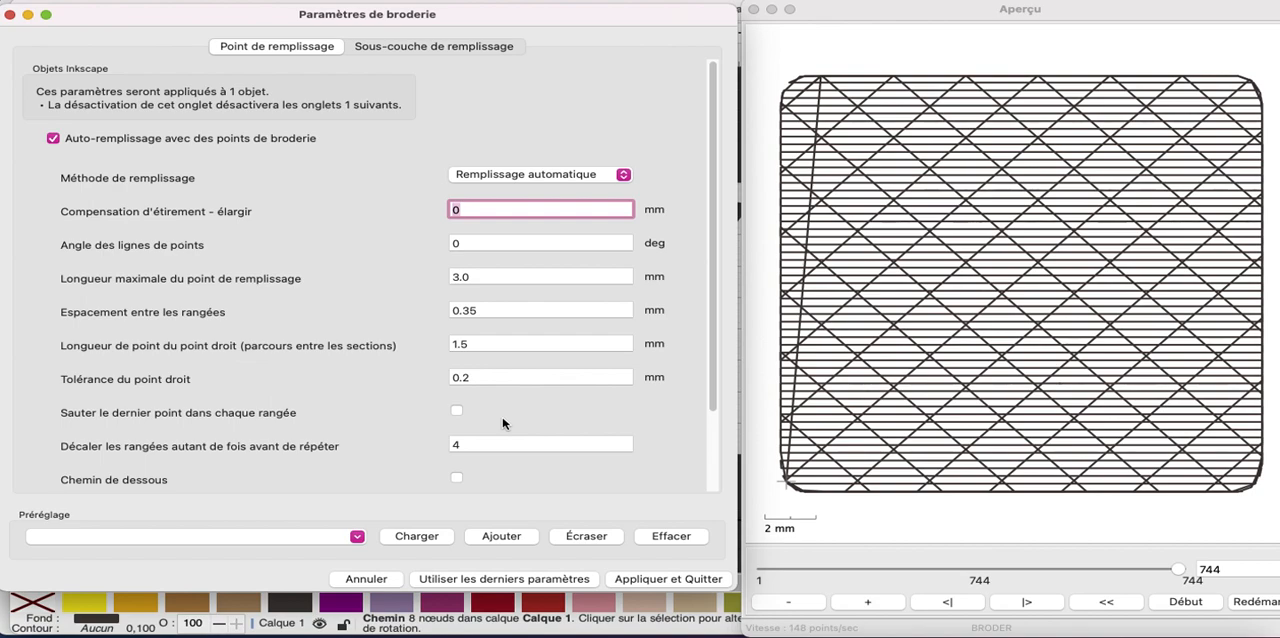
{"action": "left_click", "coordinate": [486, 246]}
{"action": "left_click", "coordinate": [479, 211]}
{"action": "type", "text": ".3"}
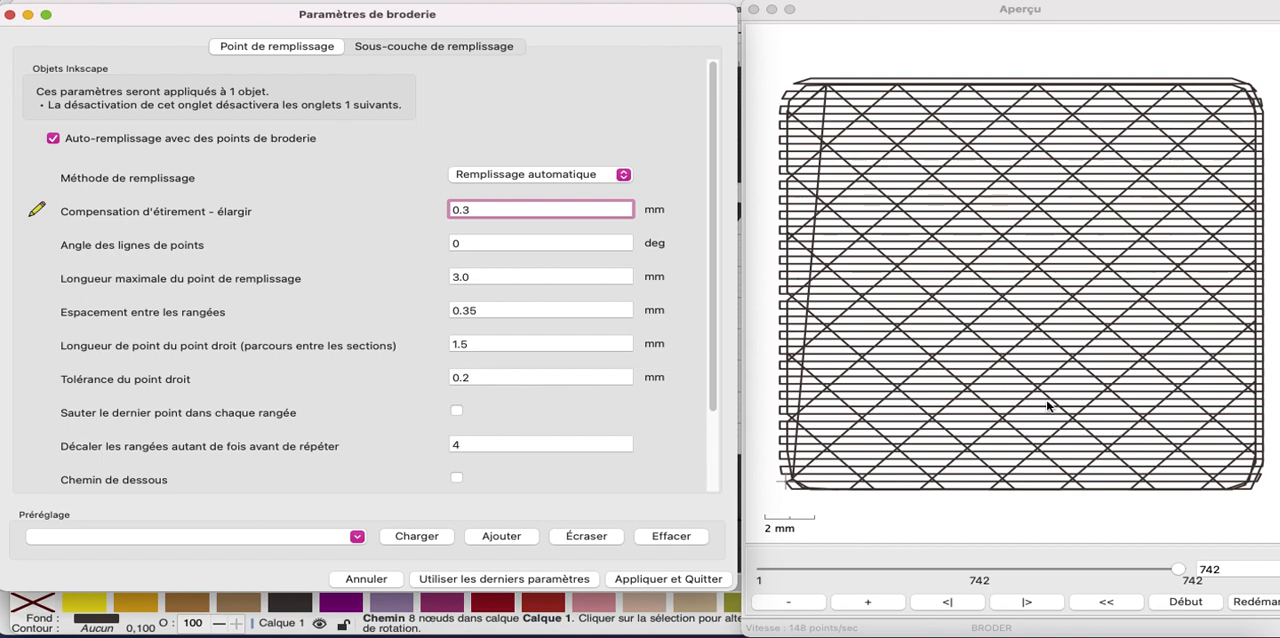
{"action": "left_click", "coordinate": [675, 579]}
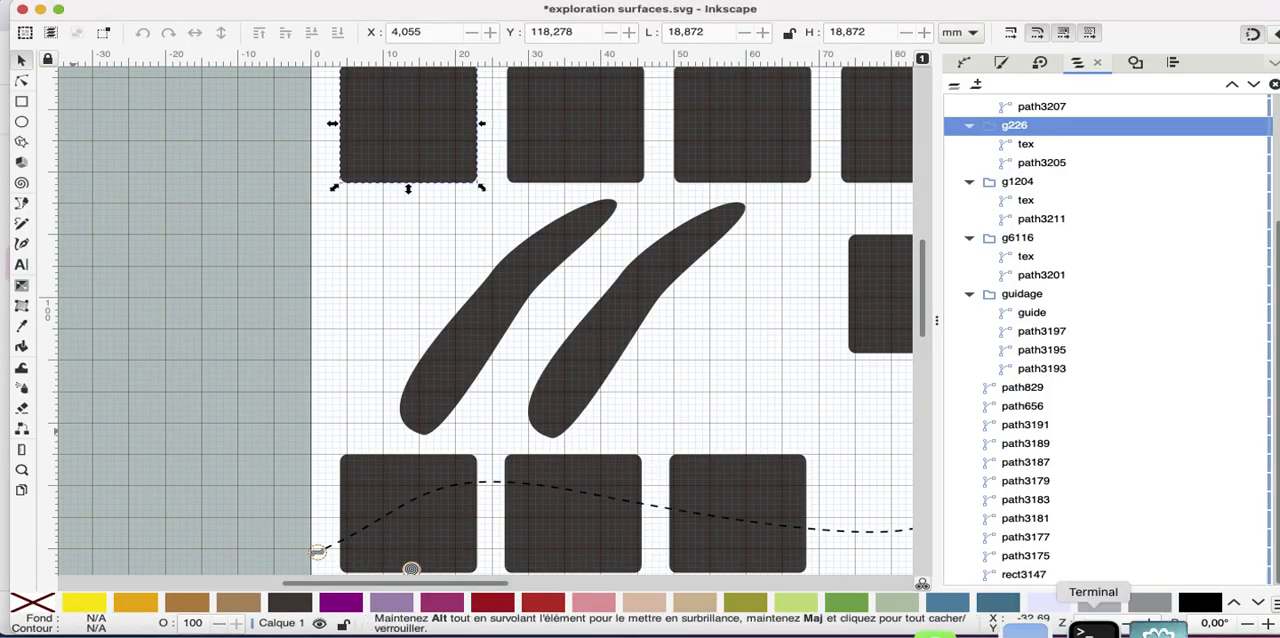